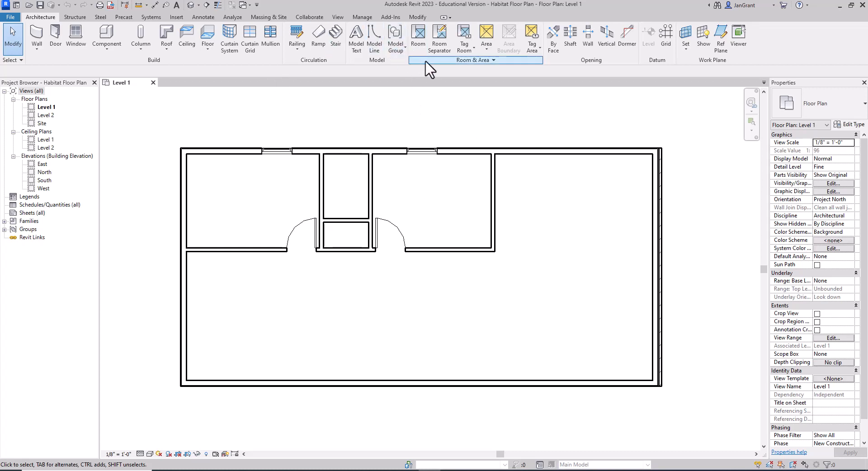
- Place tagged rooms in the two upper enclosed spaces that have doors, on either side of the closets
{"action": "left_click", "coordinate": [417, 31]}
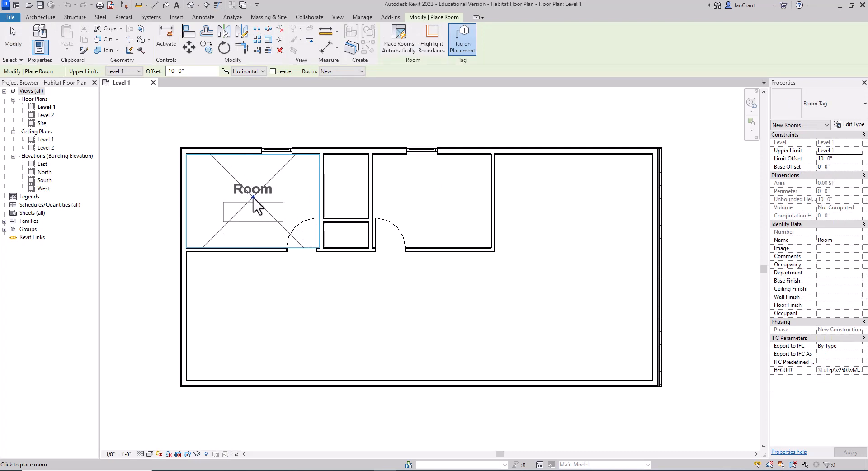
{"action": "left_click", "coordinate": [253, 198]}
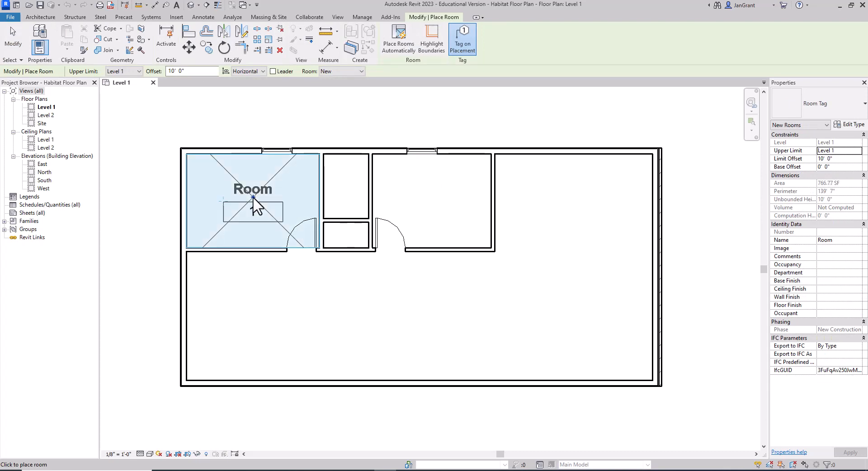
{"action": "left_click", "coordinate": [438, 198]}
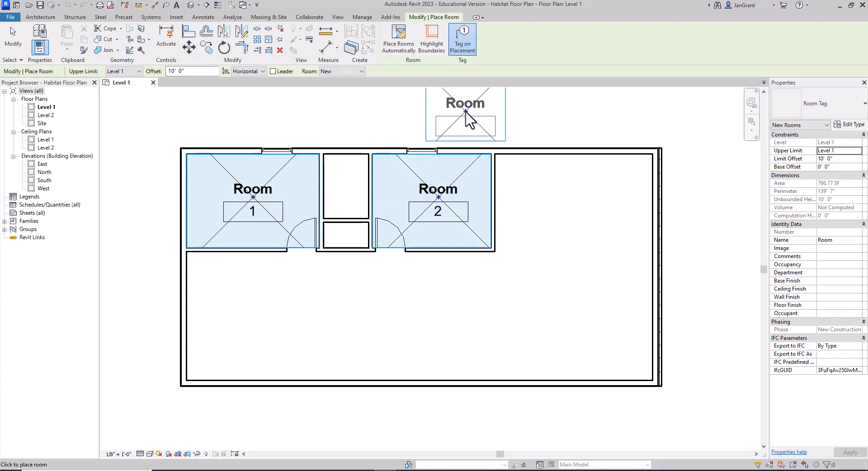
{"action": "key", "text": "Escape"}
{"action": "key", "text": "Escape"}
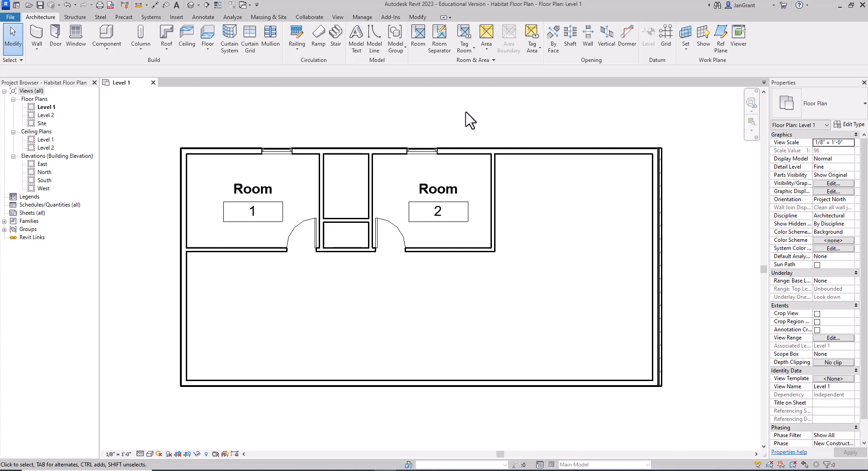
- Draw a vertical room separation line from the interior wall's lower-right corner down to the bottom exterior wall
{"action": "left_click", "coordinate": [439, 45]}
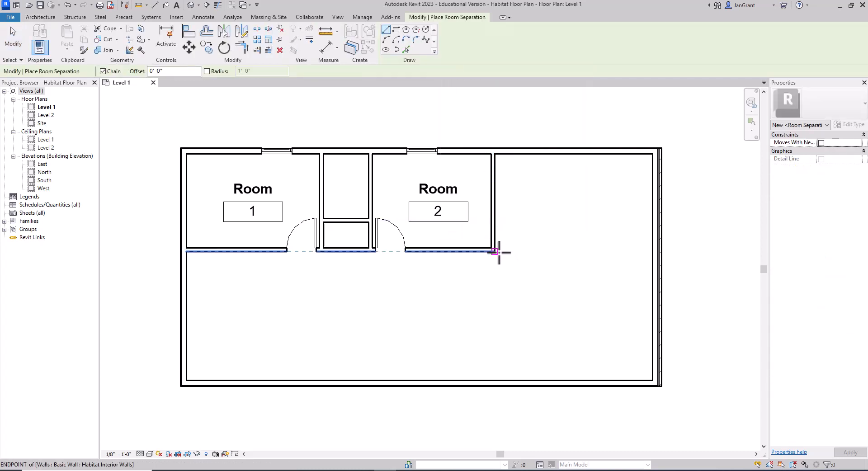
{"action": "left_click", "coordinate": [495, 249]}
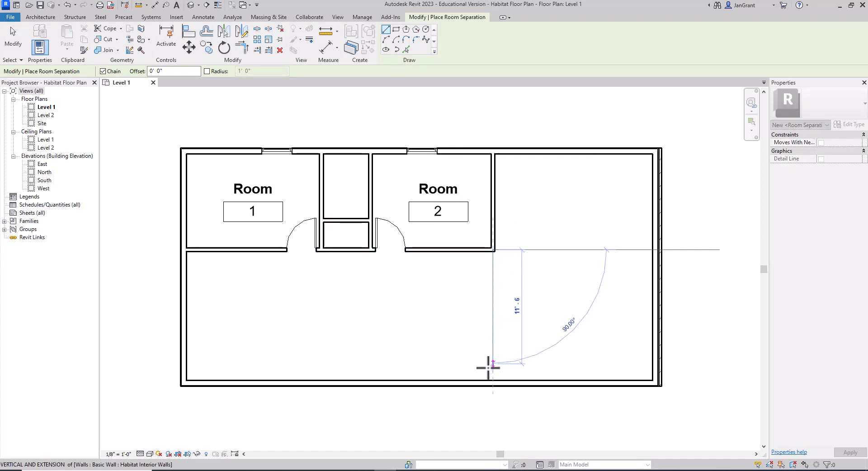
{"action": "left_click", "coordinate": [489, 382]}
{"action": "key", "text": "Escape"}
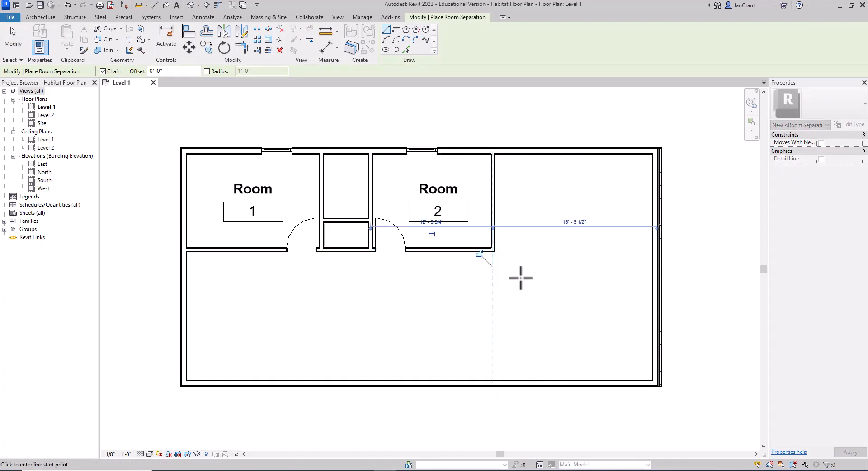
{"action": "right_click", "coordinate": [514, 276]}
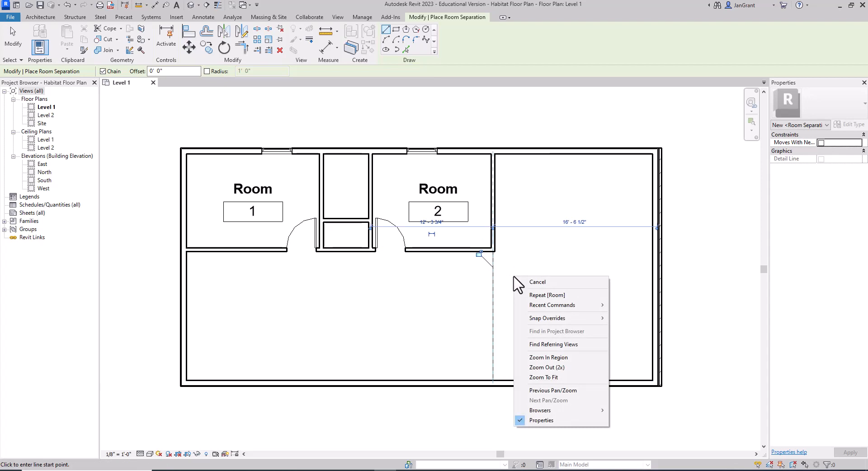
{"action": "key", "text": "Escape"}
{"action": "key", "text": "Escape"}
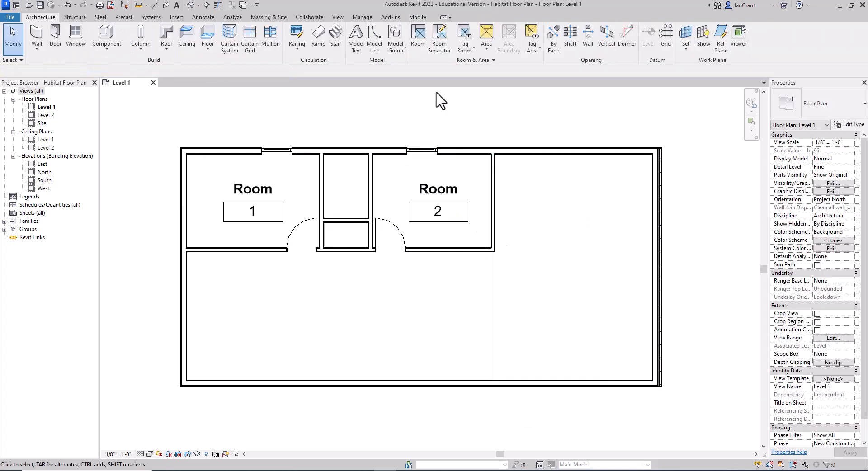
- Place tagged rooms in the two open areas on either side of the room separation line
{"action": "left_click", "coordinate": [421, 38]}
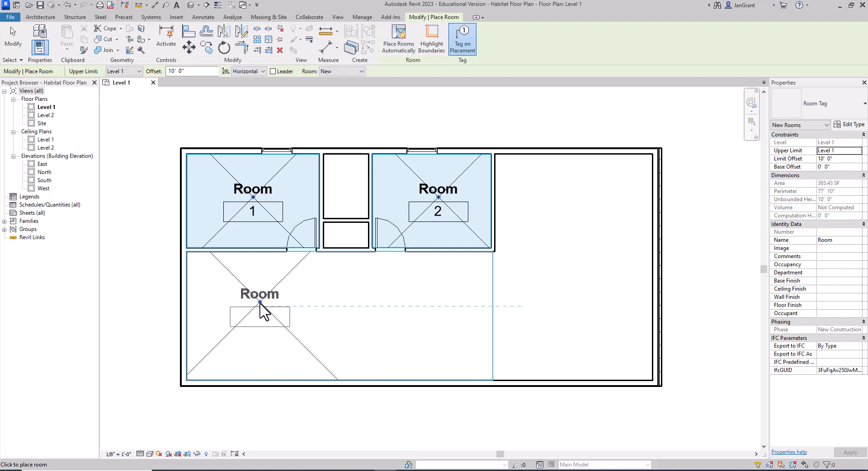
{"action": "left_click", "coordinate": [260, 302]}
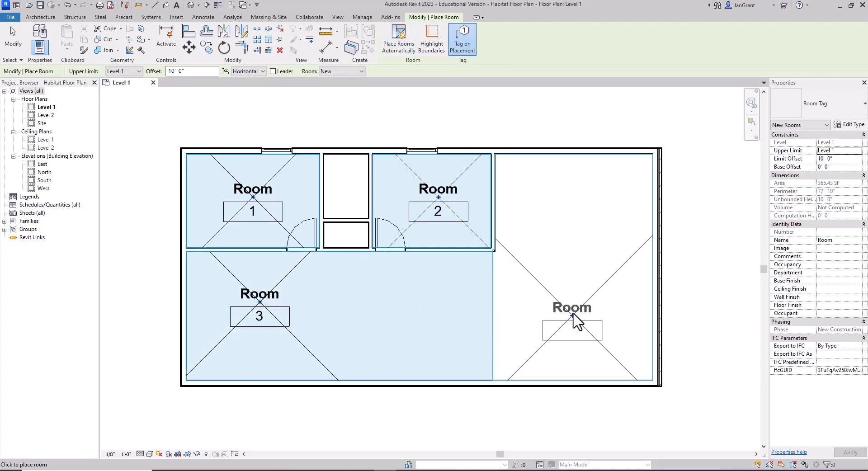
{"action": "left_click", "coordinate": [574, 306]}
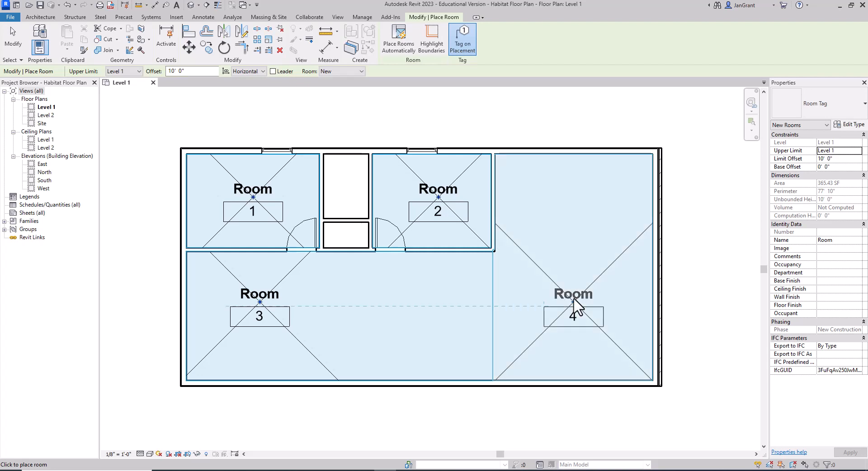
{"action": "key", "text": "Escape"}
{"action": "key", "text": "Escape"}
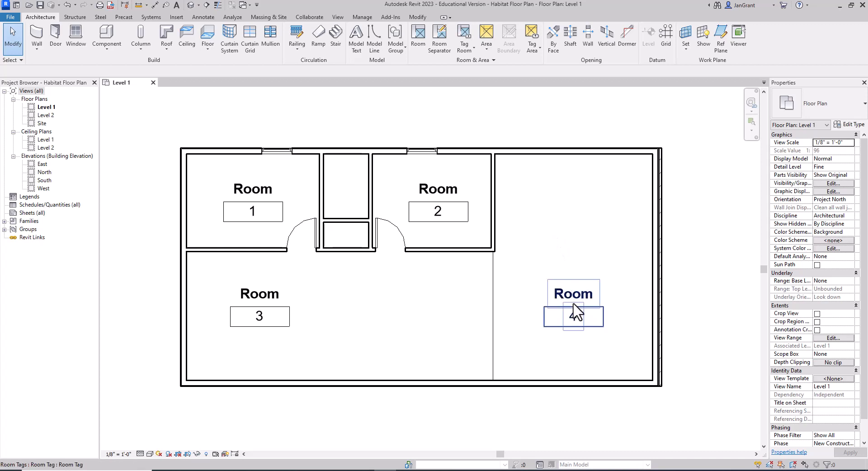
- Turn off Show Room Number in the type properties of the Room Tag
{"action": "left_click", "coordinate": [568, 297]}
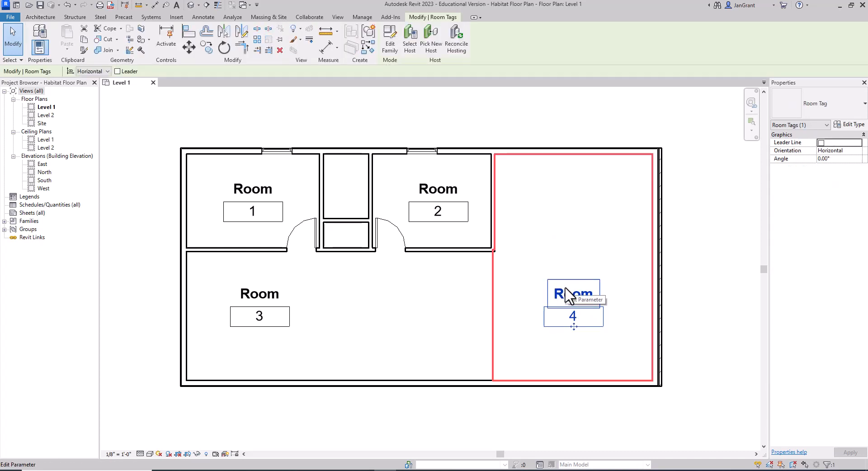
{"action": "left_click", "coordinate": [850, 125]}
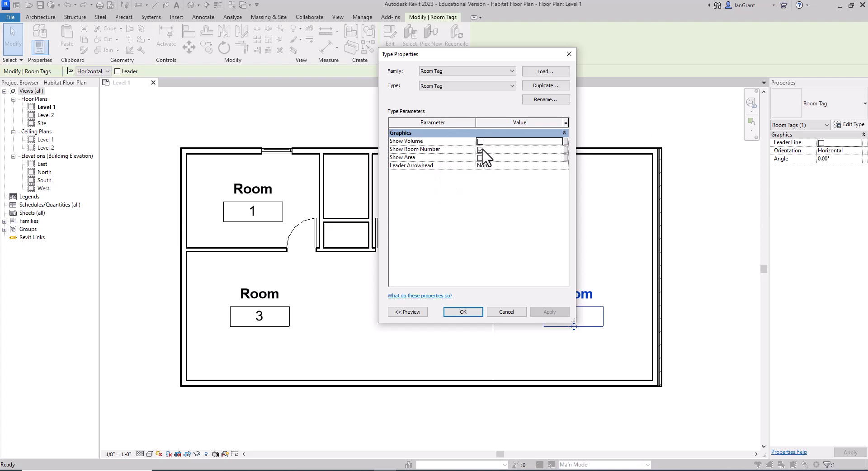
{"action": "left_click", "coordinate": [481, 150]}
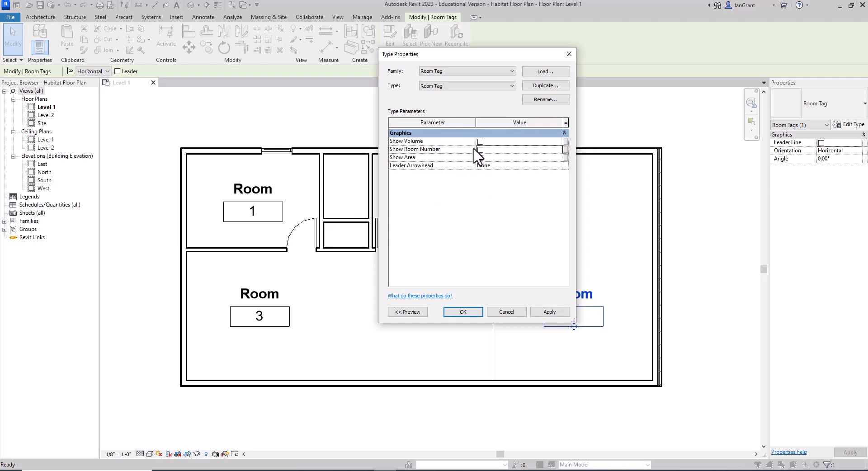
{"action": "left_click", "coordinate": [471, 311]}
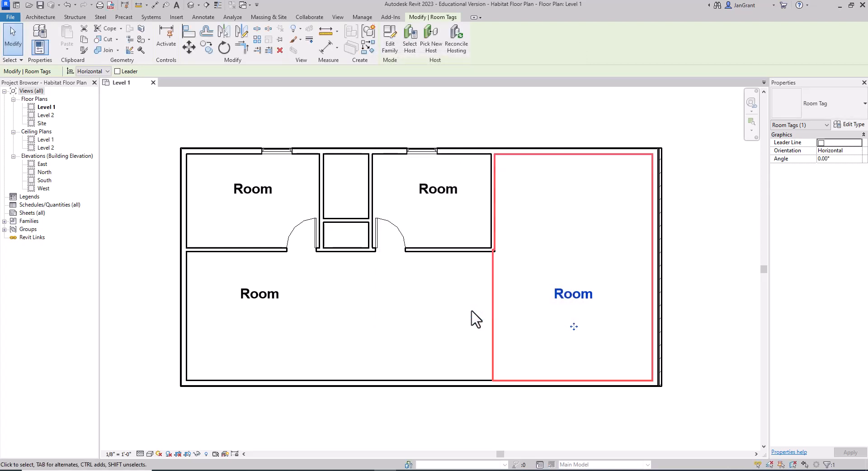
{"action": "left_click", "coordinate": [442, 303]}
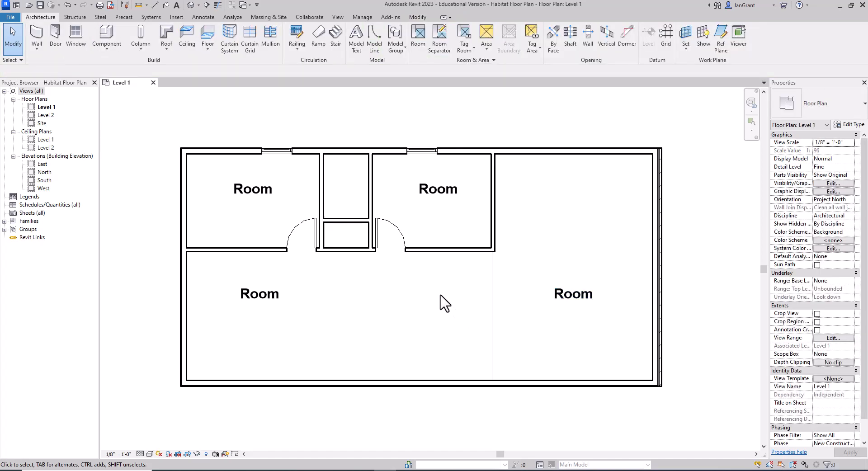
- Add a text note reading "ROOM" above the room tag in the right-hand open area
{"action": "left_click", "coordinate": [206, 18]}
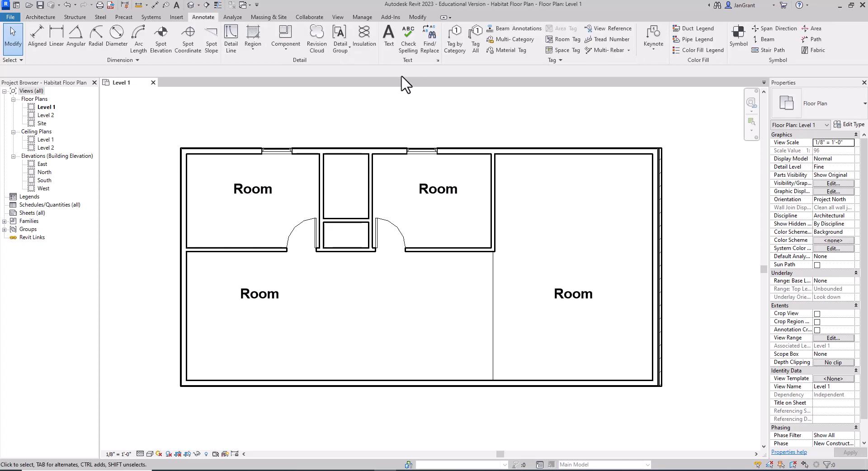
{"action": "left_click", "coordinate": [390, 50]}
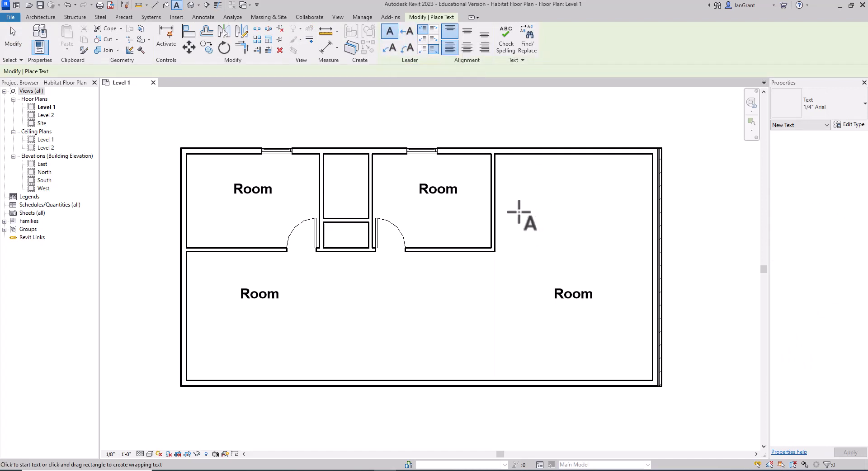
{"action": "left_click_drag", "start_coordinate": [519, 210], "coordinate": [625, 240]}
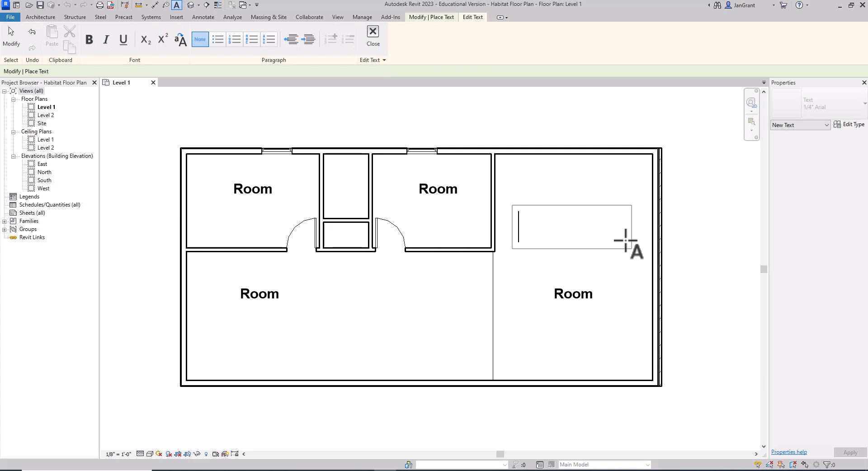
{"action": "type", "text": "RO"}
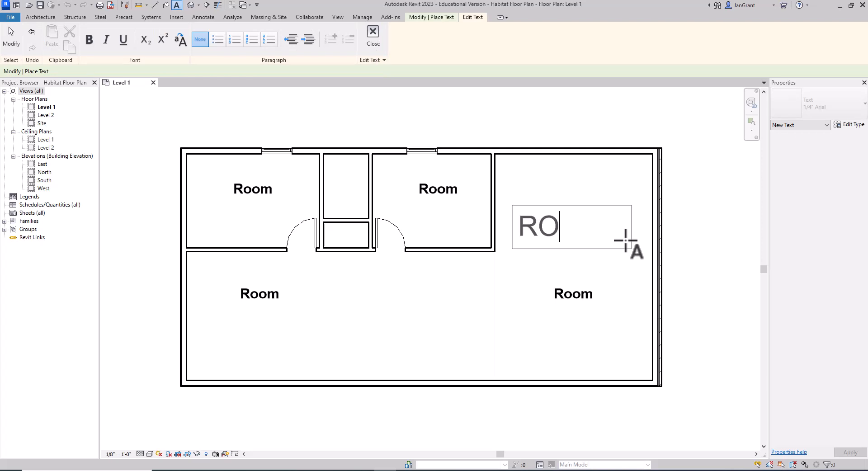
{"action": "type", "text": "OM"}
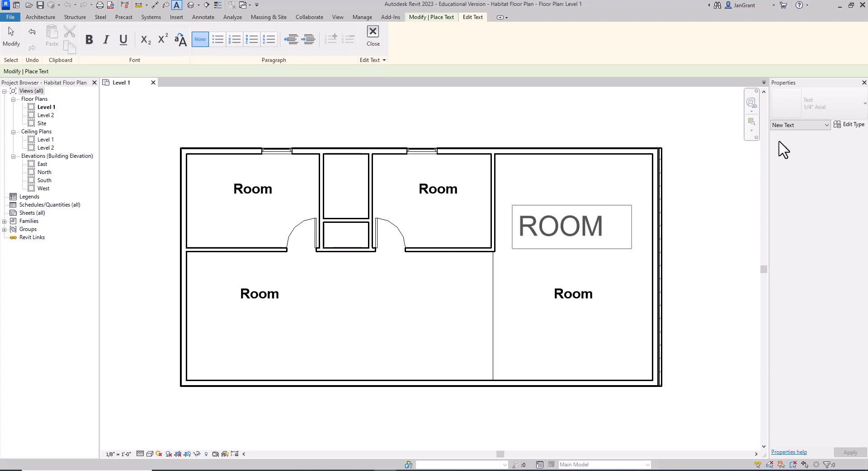
{"action": "left_click", "coordinate": [735, 182]}
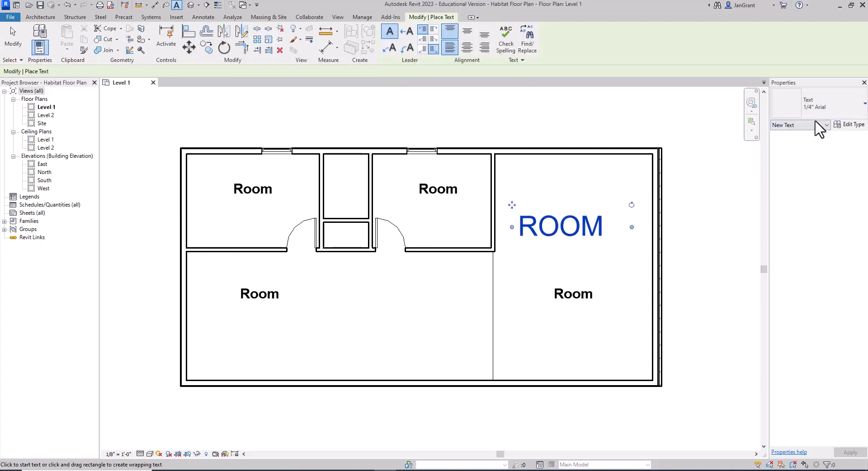
- Try to switch the new "ROOM" text to the 3/32" Arial type while the Text tool is active
{"action": "left_click", "coordinate": [842, 107]}
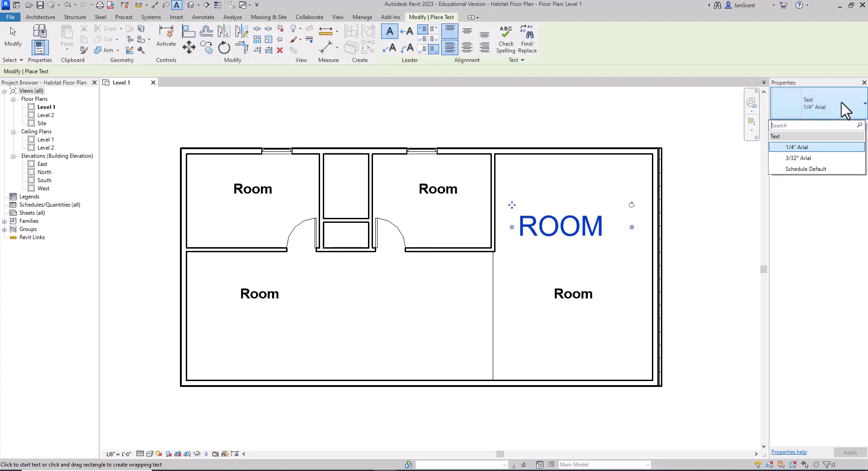
{"action": "left_click", "coordinate": [809, 158]}
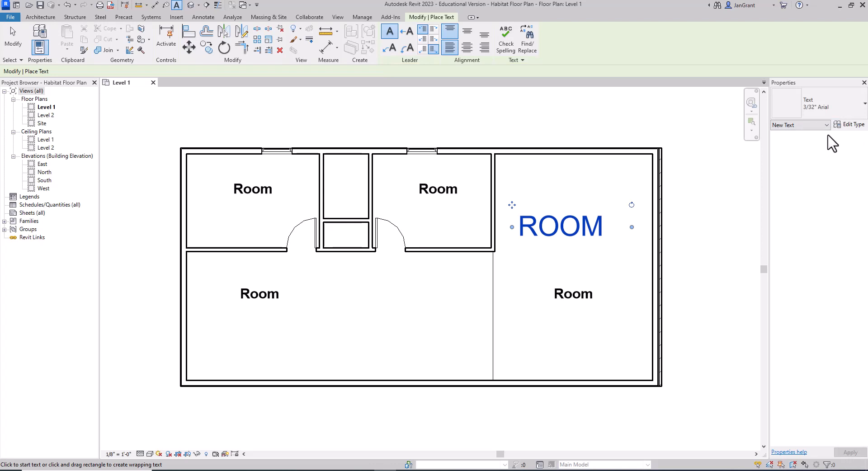
{"action": "left_click", "coordinate": [839, 111]}
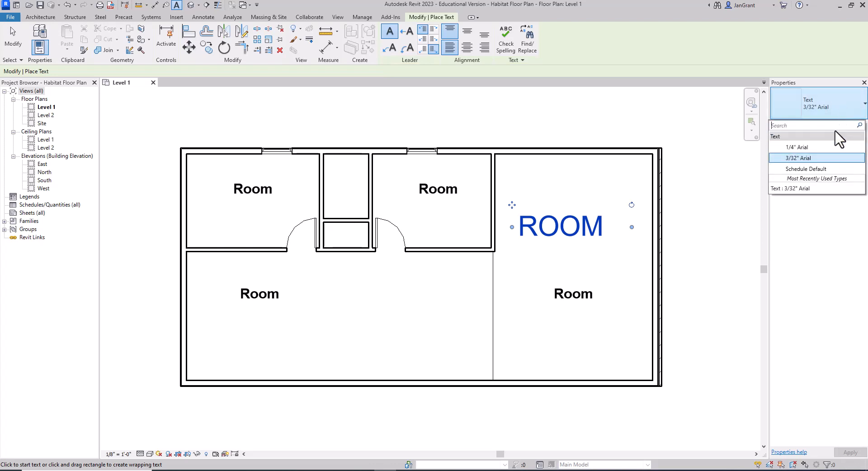
{"action": "left_click", "coordinate": [820, 159]}
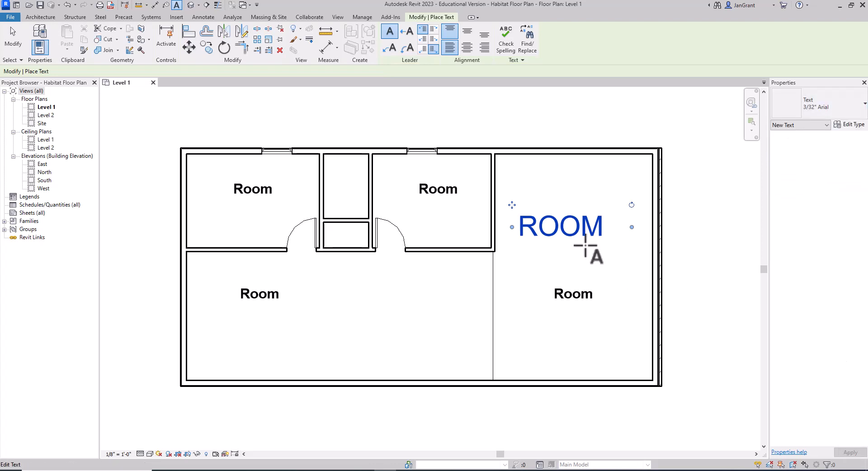
{"action": "key", "text": "Escape"}
{"action": "key", "text": "Escape"}
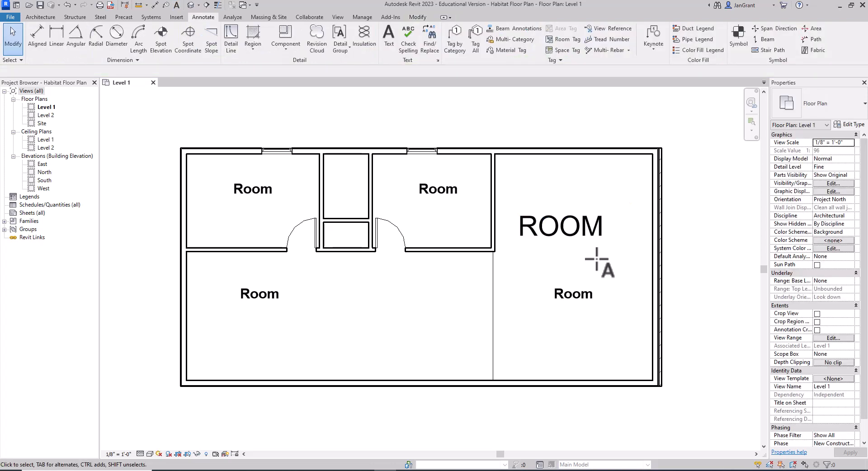
- Change the placed "ROOM" text note's type to 3/32" Arial
{"action": "left_click", "coordinate": [601, 236]}
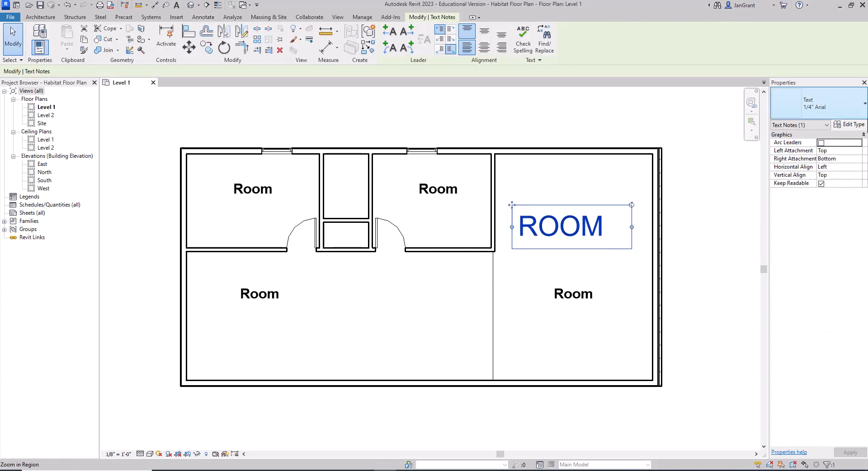
{"action": "left_click", "coordinate": [857, 113]}
{"action": "left_click", "coordinate": [826, 159]}
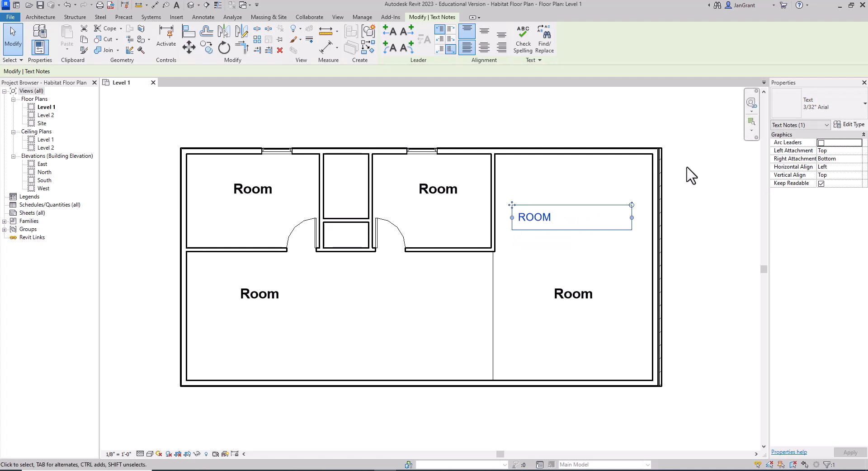
{"action": "left_click", "coordinate": [839, 105]}
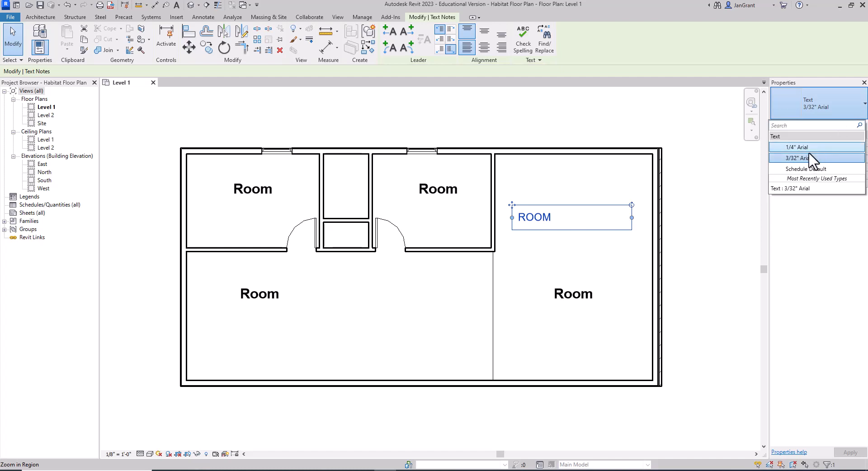
{"action": "left_click", "coordinate": [830, 102]}
{"action": "left_click", "coordinate": [830, 102]}
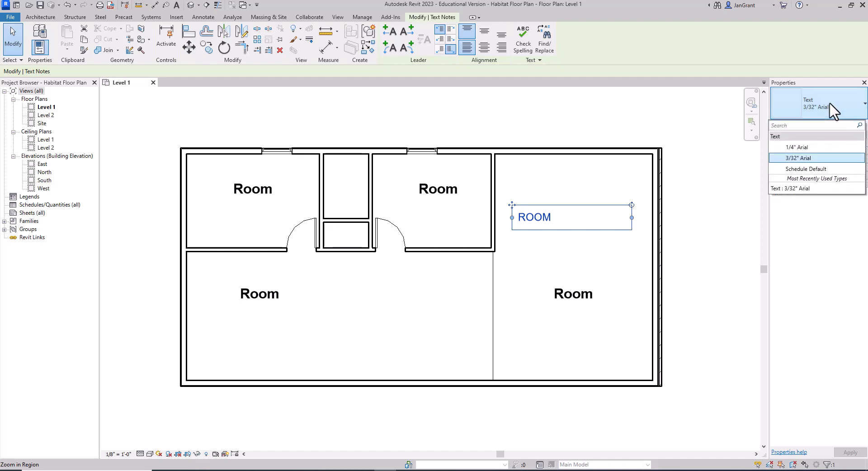
{"action": "left_click", "coordinate": [830, 102]}
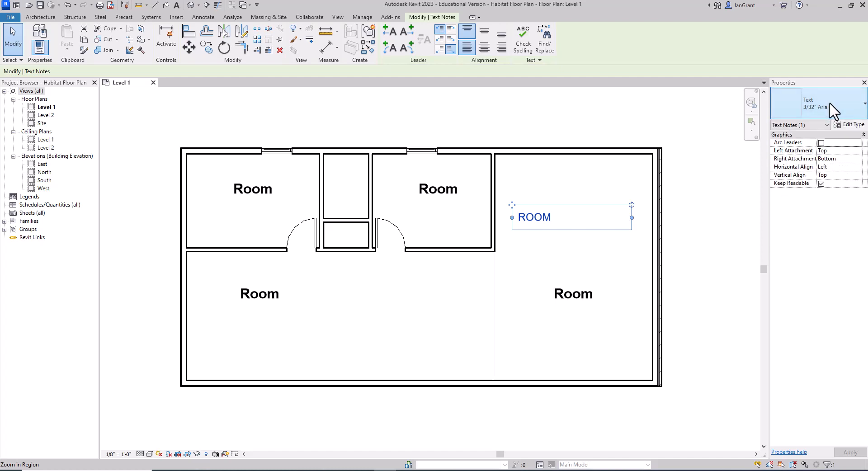
{"action": "key", "text": "Escape"}
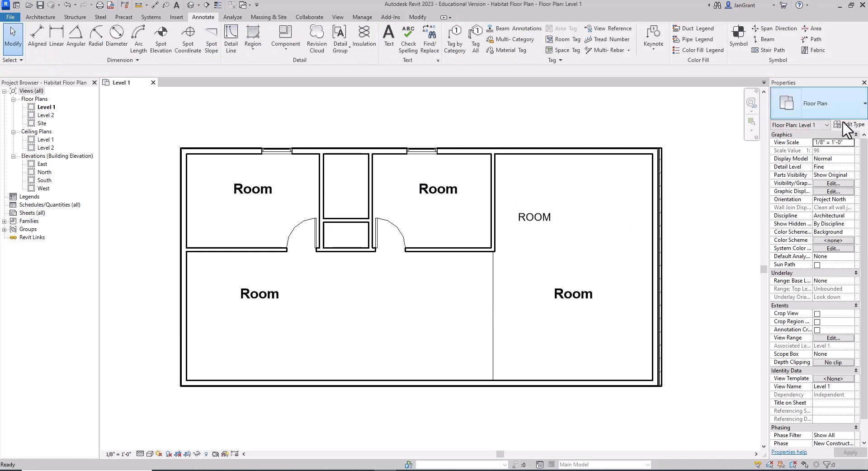
- Duplicate the text type of the "ROOM" note under the name 1/8" Arial
{"action": "left_click", "coordinate": [549, 229]}
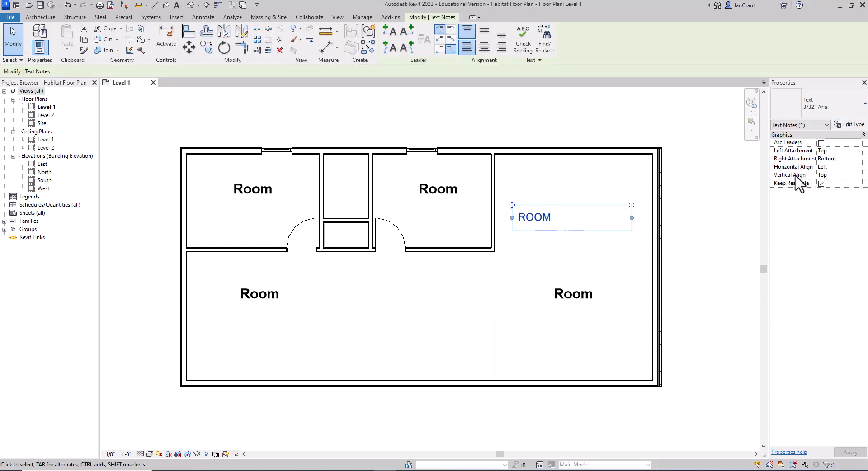
{"action": "left_click", "coordinate": [859, 132]}
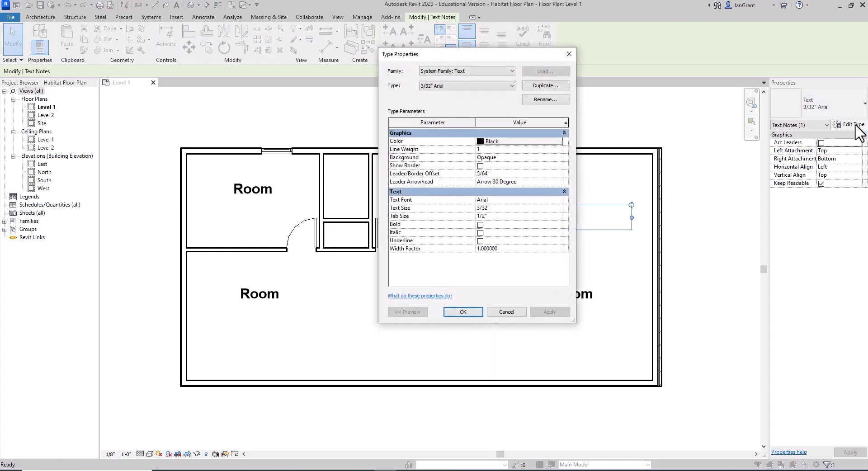
{"action": "left_click", "coordinate": [546, 85]}
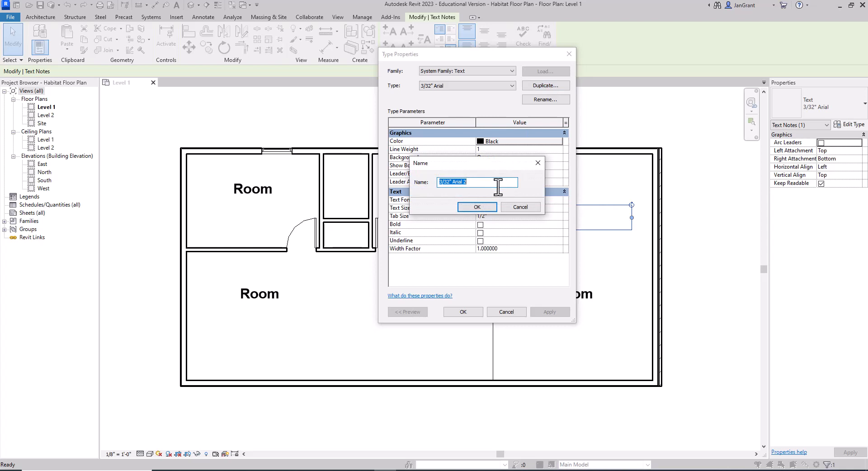
{"action": "left_click", "coordinate": [449, 182]}
{"action": "left_click_drag", "start_coordinate": [450, 182], "coordinate": [423, 185]}
{"action": "type", "text": "1/8"}
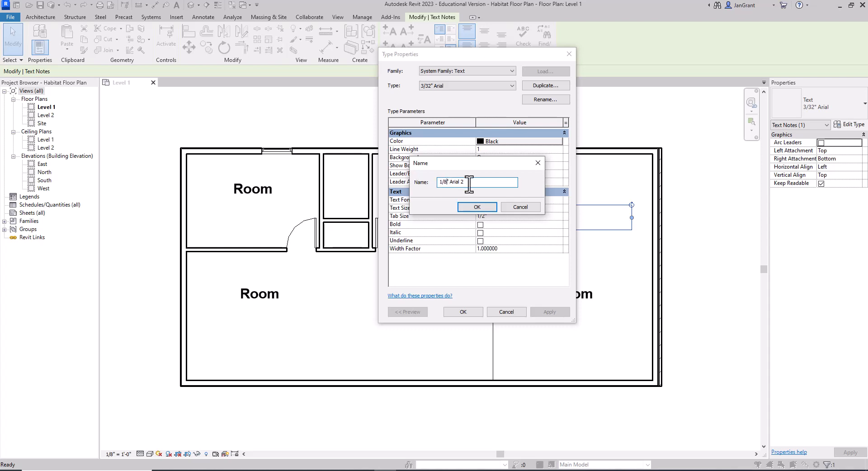
{"action": "key", "text": "BackSpace"}
{"action": "key", "text": "BackSpace"}
{"action": "left_click", "coordinate": [477, 207]}
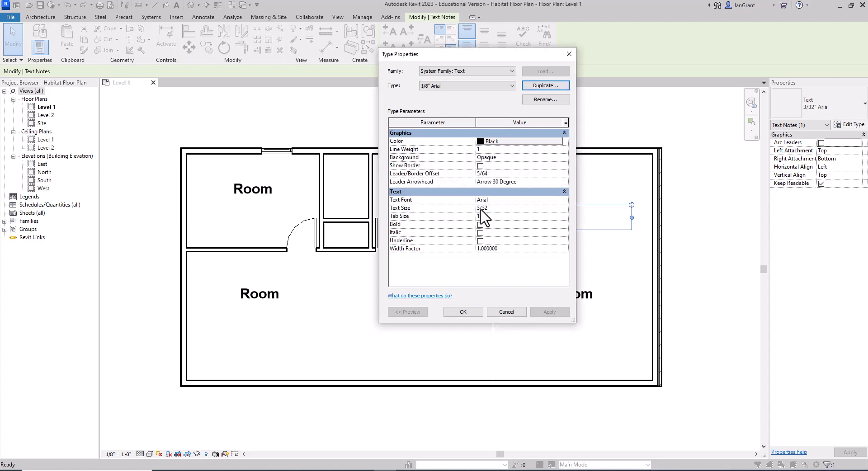
- Set the Text Size of the 1/8" Arial type to 1/8" and apply it to the "ROOM" note
{"action": "left_click", "coordinate": [490, 210]}
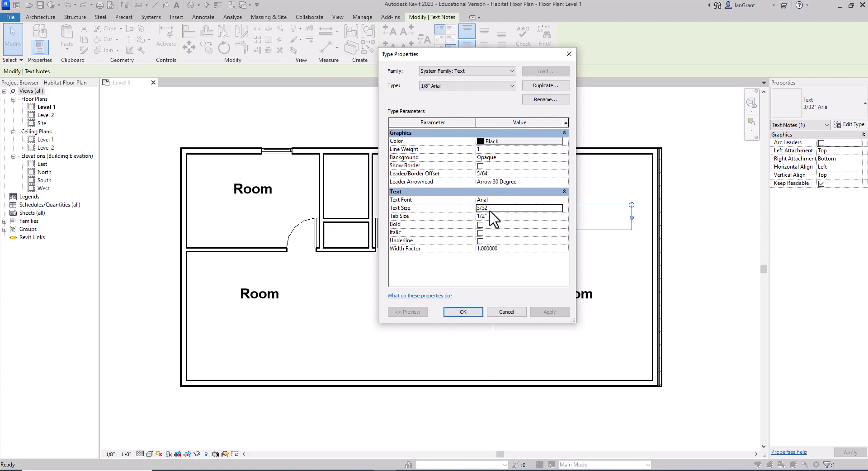
{"action": "left_click_drag", "start_coordinate": [489, 209], "coordinate": [468, 214]}
{"action": "type", "text": "1/8"}
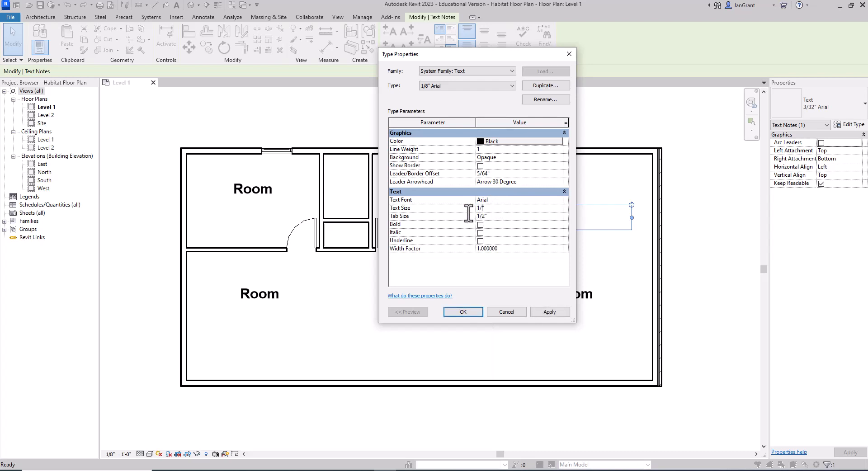
{"action": "left_click", "coordinate": [554, 314]}
{"action": "left_click", "coordinate": [463, 312]}
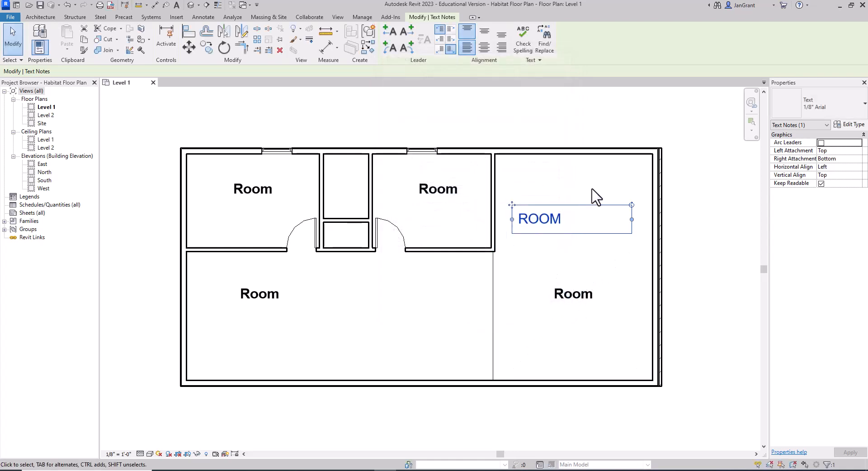
{"action": "left_click", "coordinate": [696, 143]}
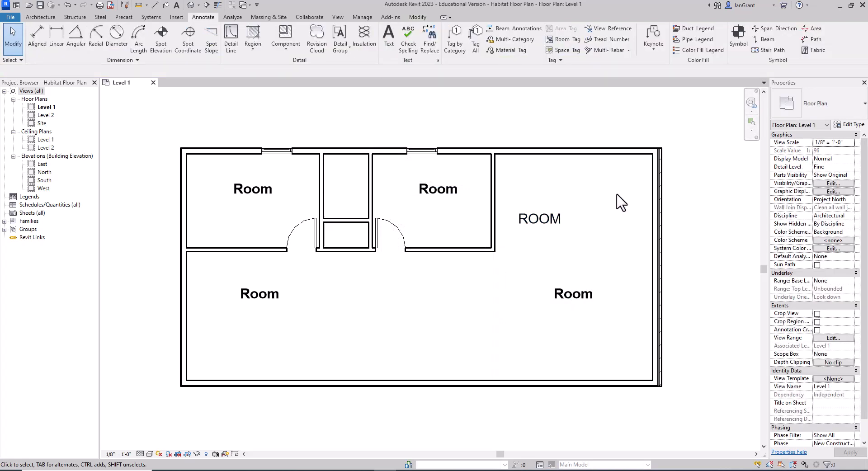
- Change the "ROOM" text note's type back to 3/32" Arial
{"action": "left_click", "coordinate": [557, 221]}
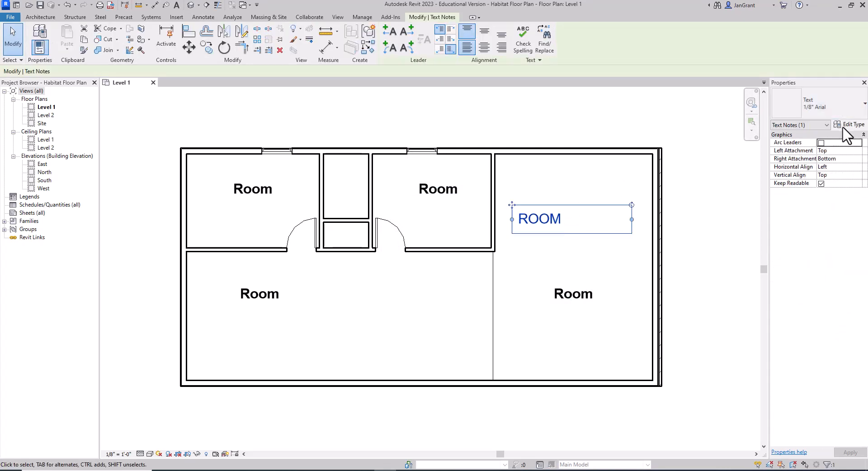
{"action": "left_click", "coordinate": [846, 111]}
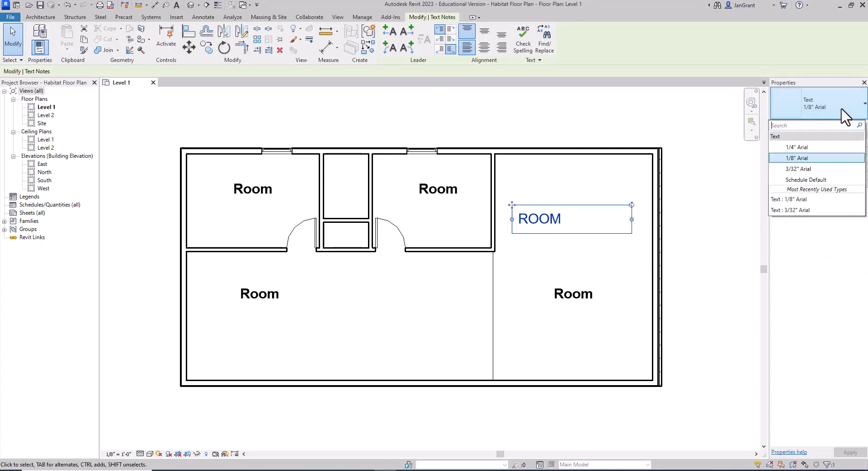
{"action": "left_click", "coordinate": [813, 170]}
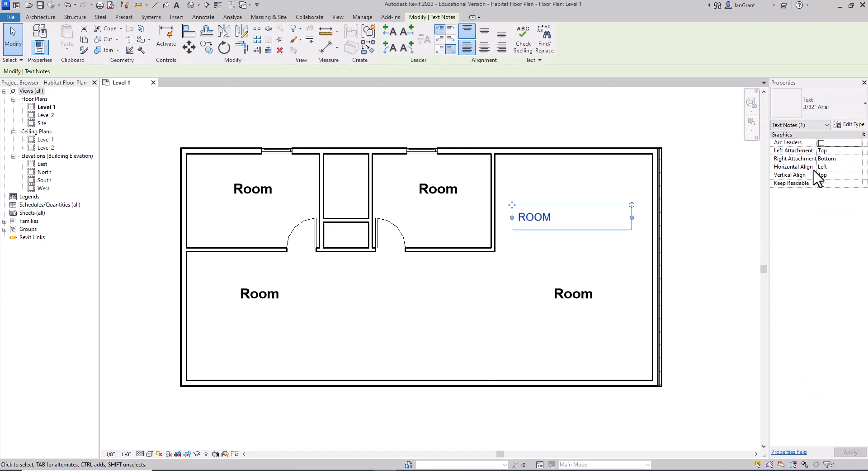
{"action": "key", "text": "Escape"}
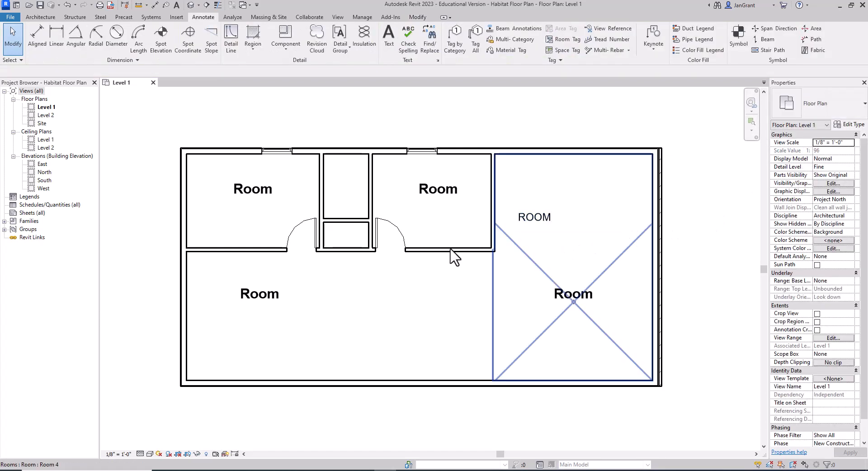
- Switch the Level 1 view scale to 1/4" = 1'-0" and return it to 1/8" = 1'-0"
{"action": "left_click", "coordinate": [123, 454]}
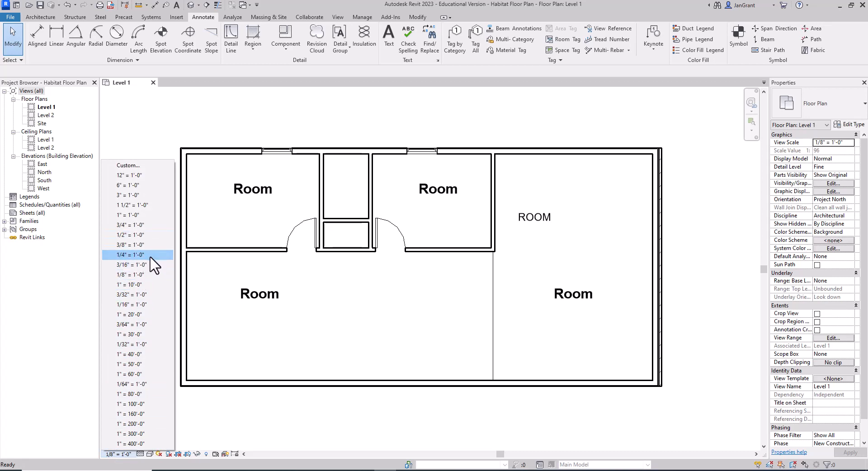
{"action": "left_click", "coordinate": [136, 254]}
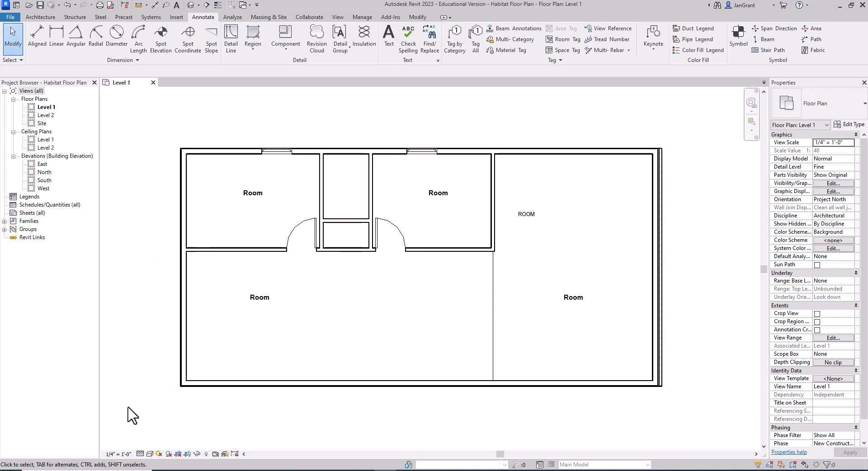
{"action": "left_click", "coordinate": [120, 454]}
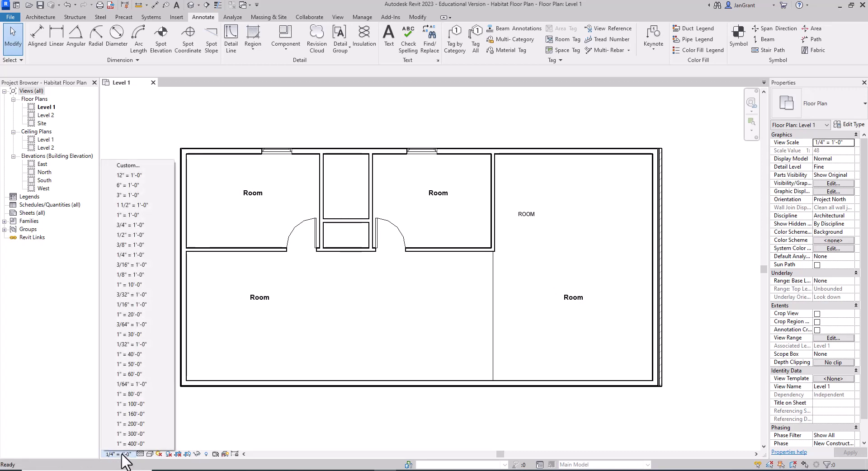
{"action": "left_click", "coordinate": [140, 276]}
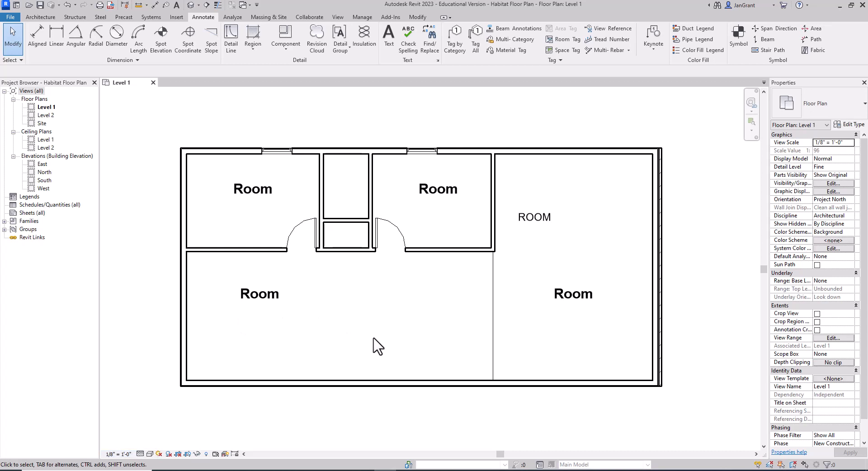
- Rename the room tag in the plan's upper-left room as BEDROOM
{"action": "left_click", "coordinate": [260, 199]}
{"action": "left_click", "coordinate": [260, 194]}
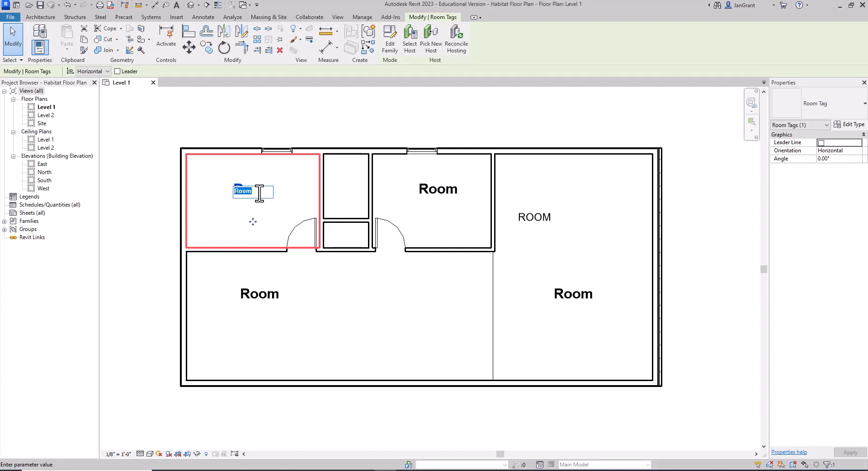
{"action": "type", "text": "BED"}
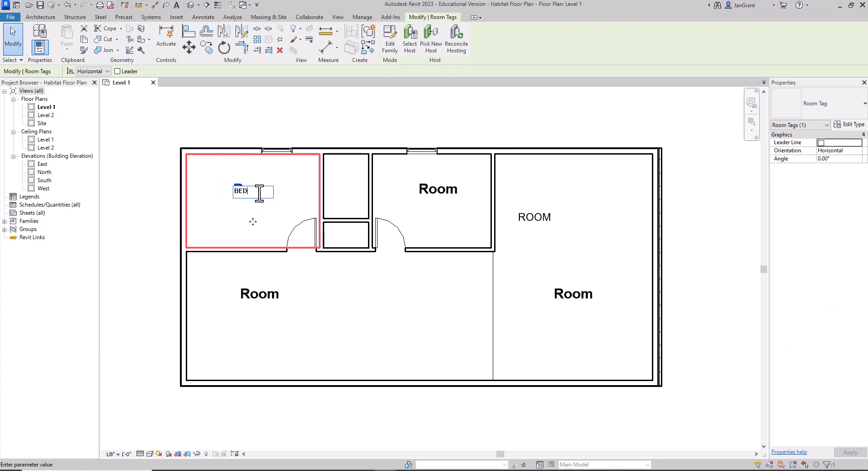
{"action": "type", "text": "ROOM"}
{"action": "left_click", "coordinate": [450, 208]}
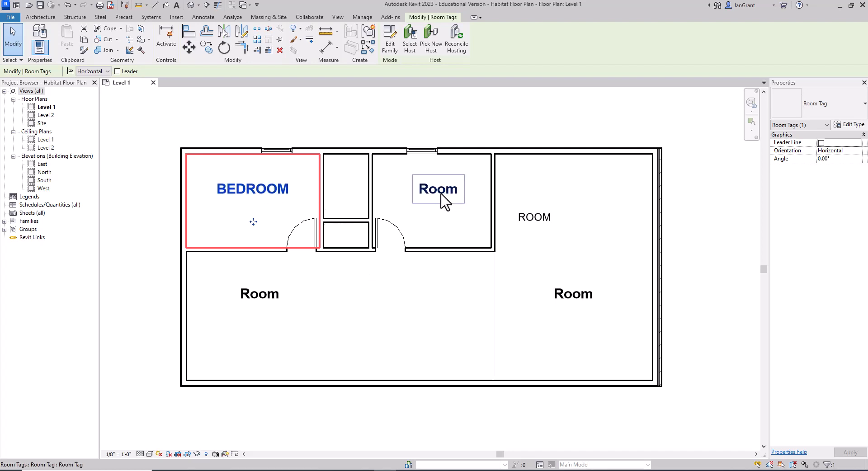
- Rename the room tag in the upper-middle room, beside the two closets, as BATH
{"action": "left_click", "coordinate": [443, 197]}
{"action": "left_click", "coordinate": [442, 194]}
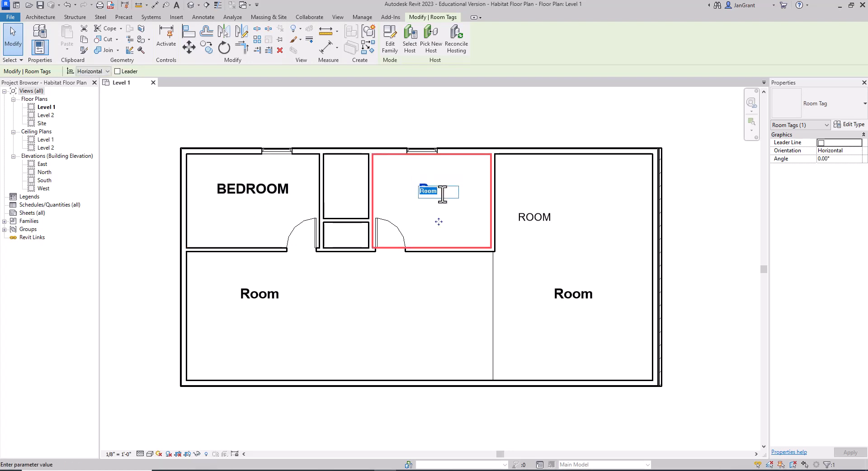
{"action": "type", "text": "BATH"}
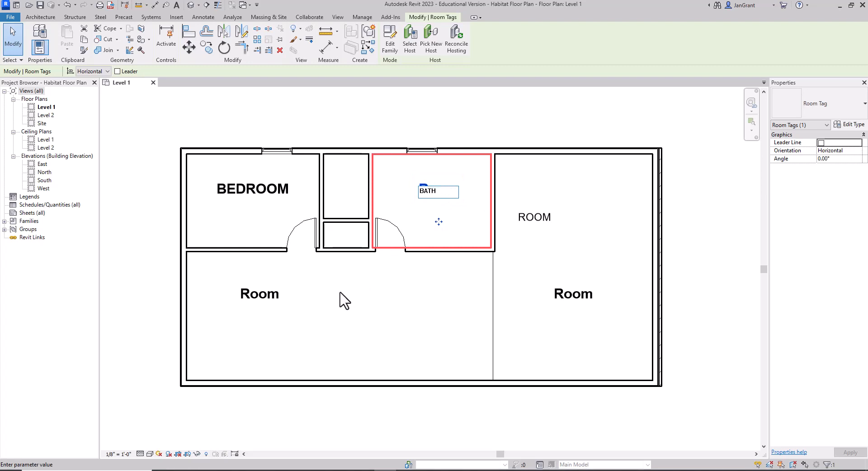
{"action": "left_click", "coordinate": [332, 309]}
- Rename the room tag in the large lower-left area as LIVING ROOM
{"action": "left_click", "coordinate": [270, 305]}
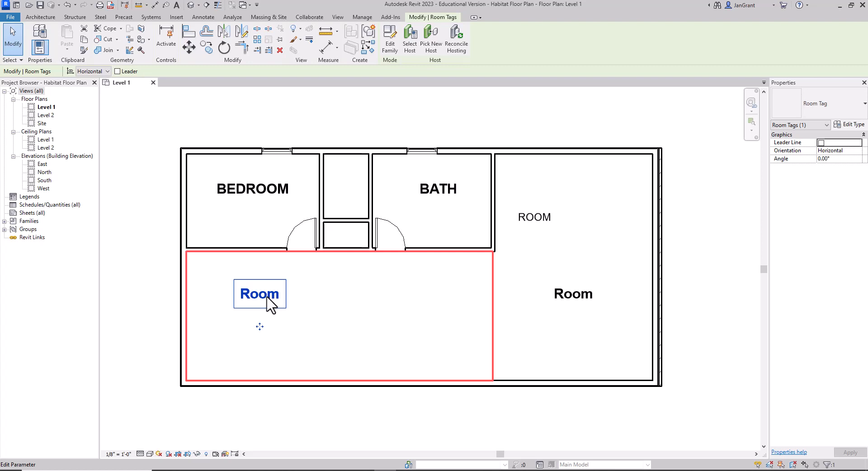
{"action": "key", "text": "l"}
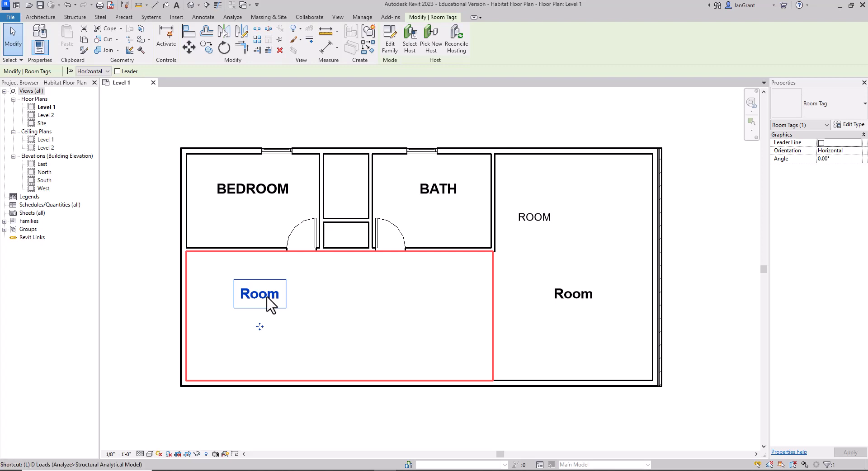
{"action": "left_click", "coordinate": [267, 296]}
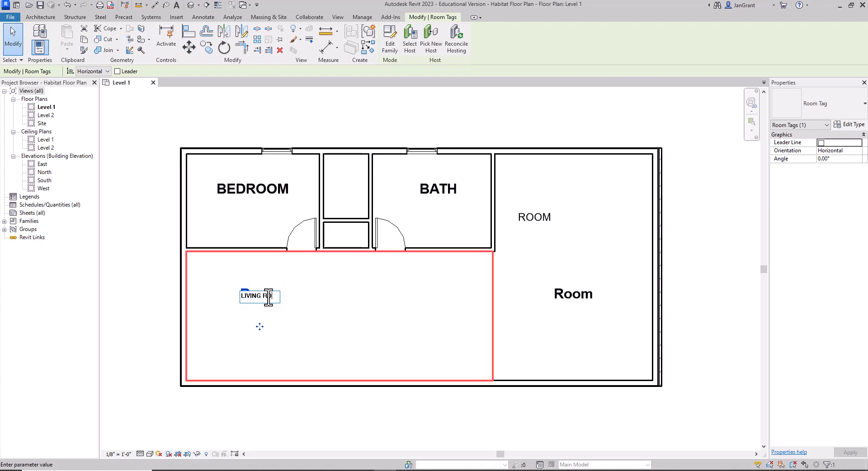
{"action": "left_click", "coordinate": [571, 260]}
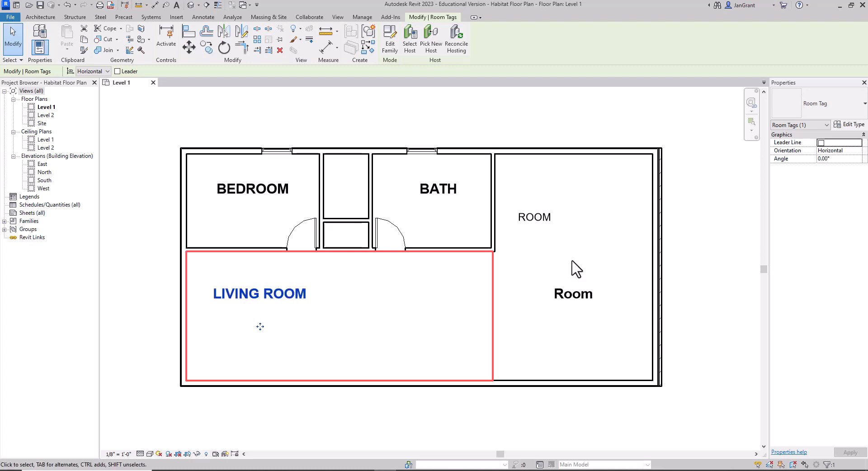
- Rename the room tag in the open area along the plan's right side as KITCHEN
{"action": "left_click", "coordinate": [577, 296]}
{"action": "left_click", "coordinate": [579, 297]}
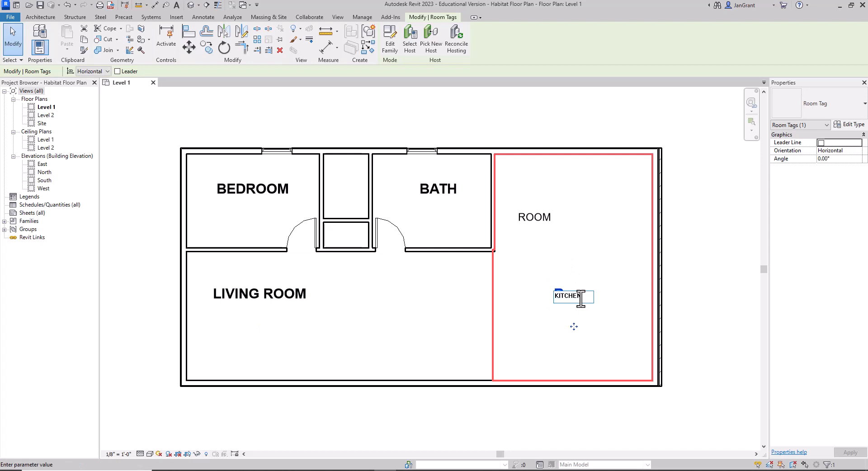
{"action": "left_click", "coordinate": [618, 245]}
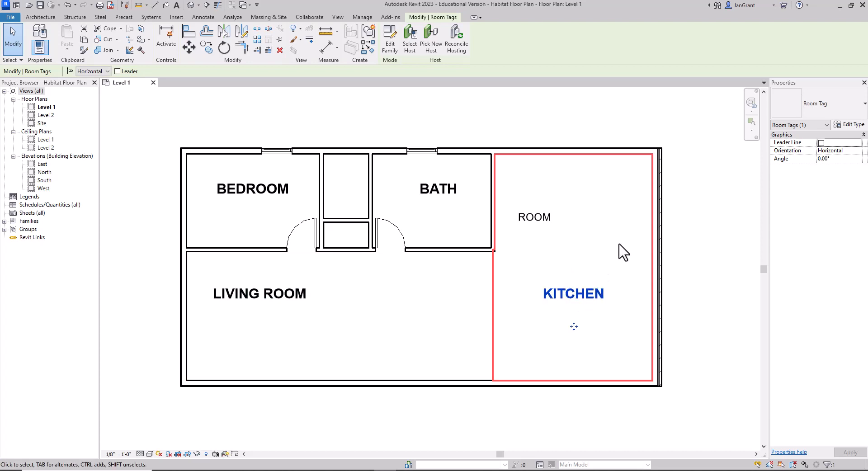
- Delete the "ROOM" text note above the KITCHEN tag
{"action": "left_click", "coordinate": [542, 223]}
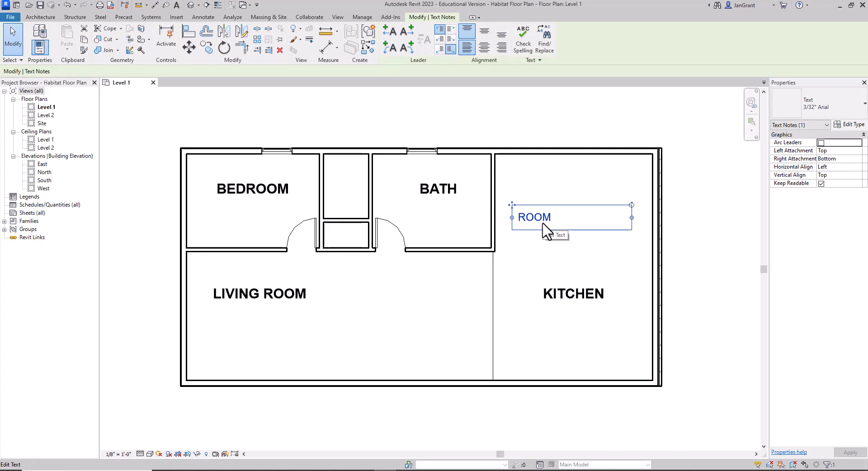
{"action": "key", "text": "Delete"}
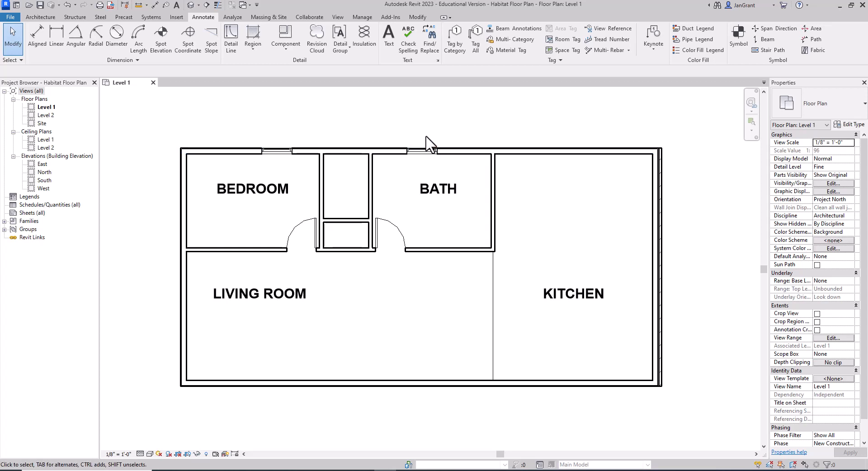
{"action": "left_click", "coordinate": [46, 18]}
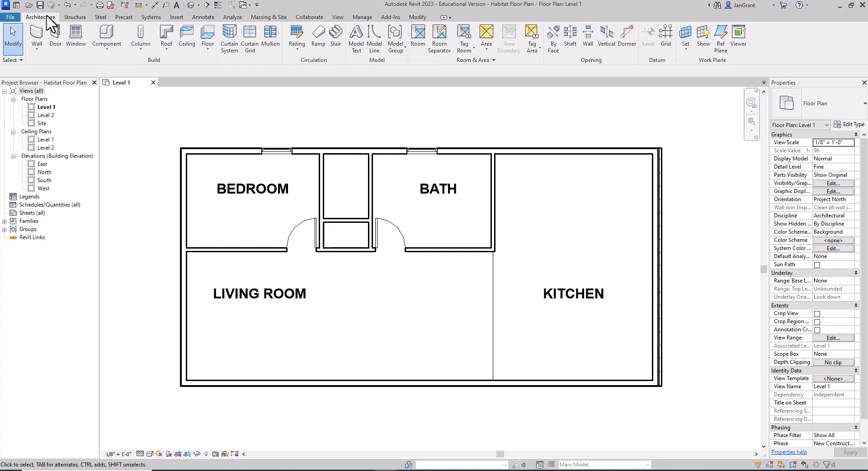
{"action": "left_click", "coordinate": [473, 49]}
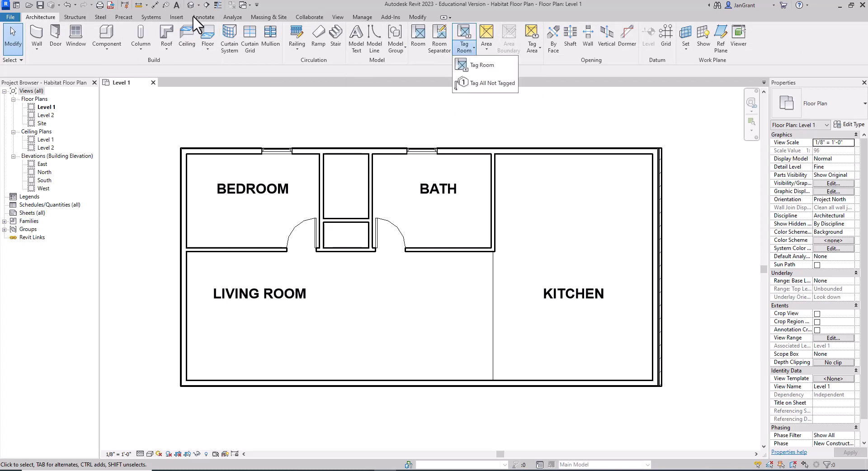
- Tag by category the two windows in the upper exterior wall and the BATH and BEDROOM doors, using attached-end leaders
{"action": "left_click", "coordinate": [209, 17]}
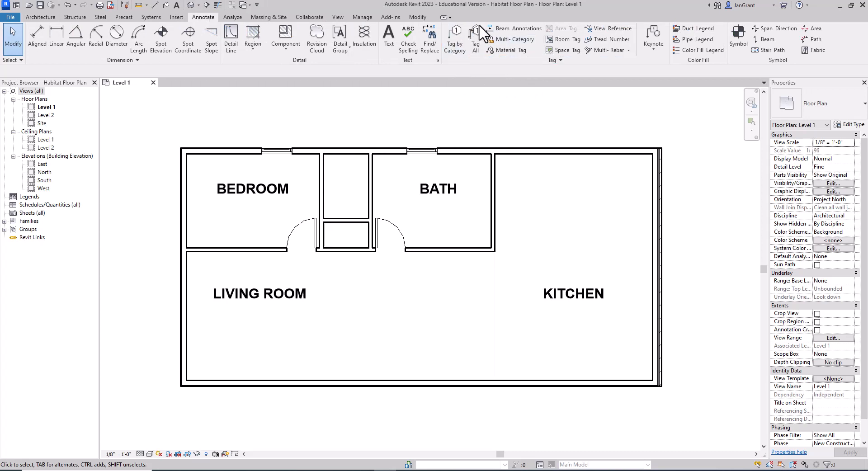
{"action": "left_click", "coordinate": [456, 51]}
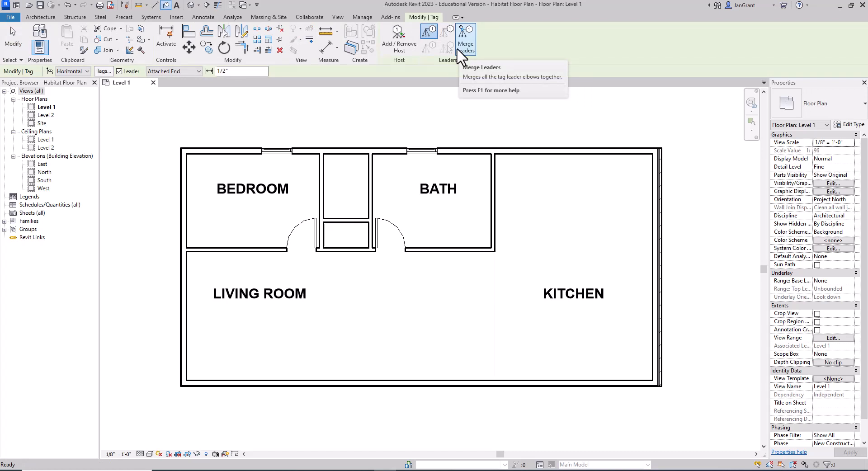
{"action": "left_click", "coordinate": [843, 112]}
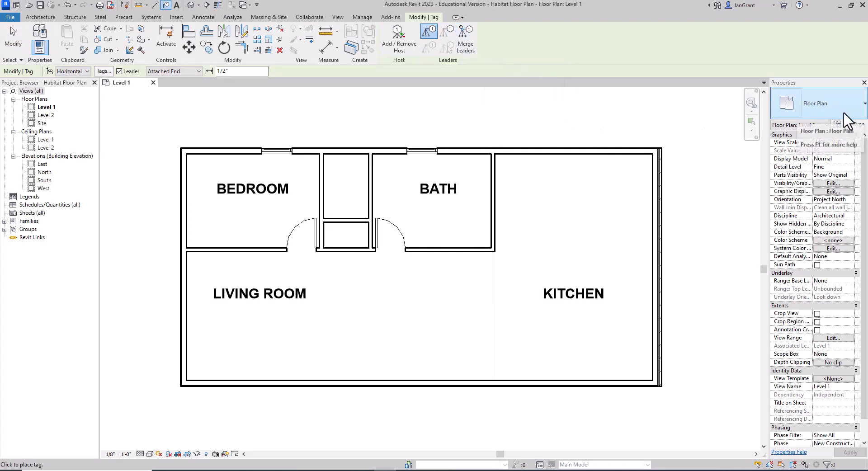
{"action": "left_click", "coordinate": [843, 113]}
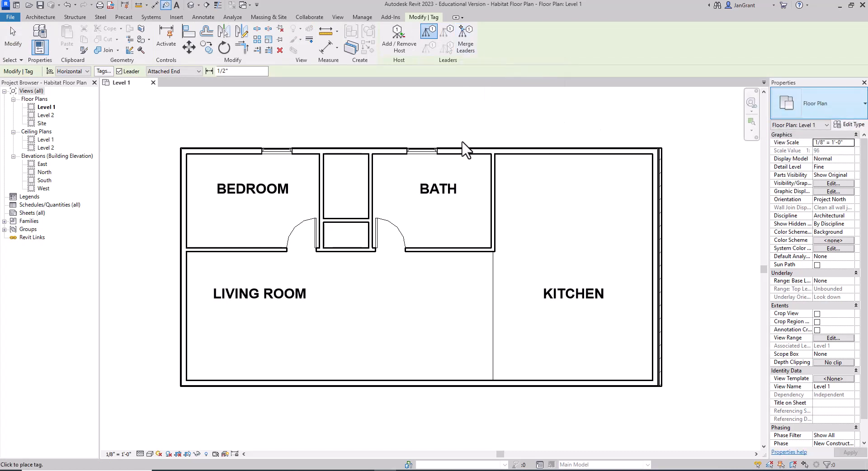
{"action": "left_click", "coordinate": [422, 154]}
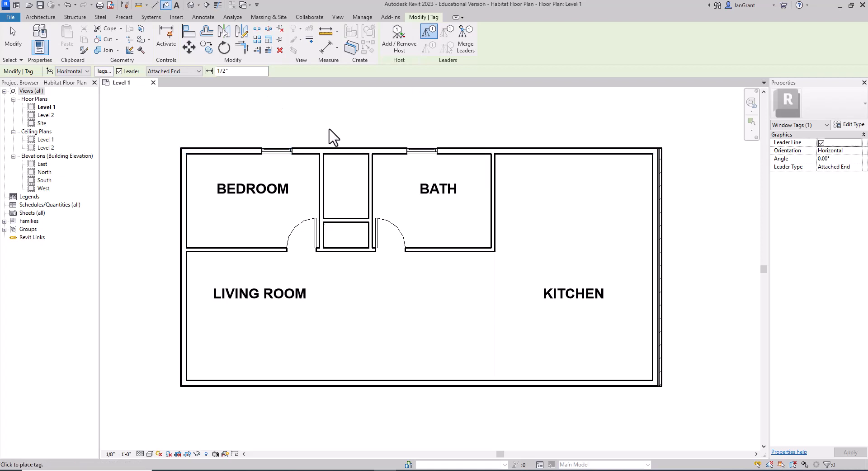
{"action": "left_click", "coordinate": [428, 150]}
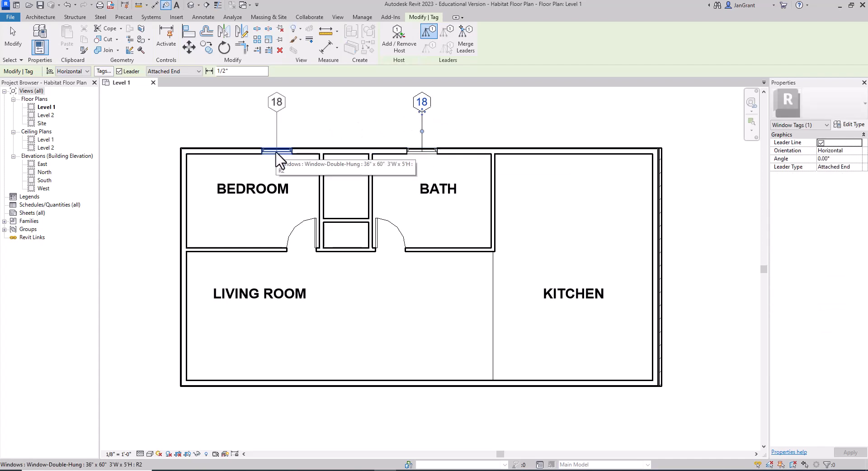
{"action": "left_click", "coordinate": [276, 152]}
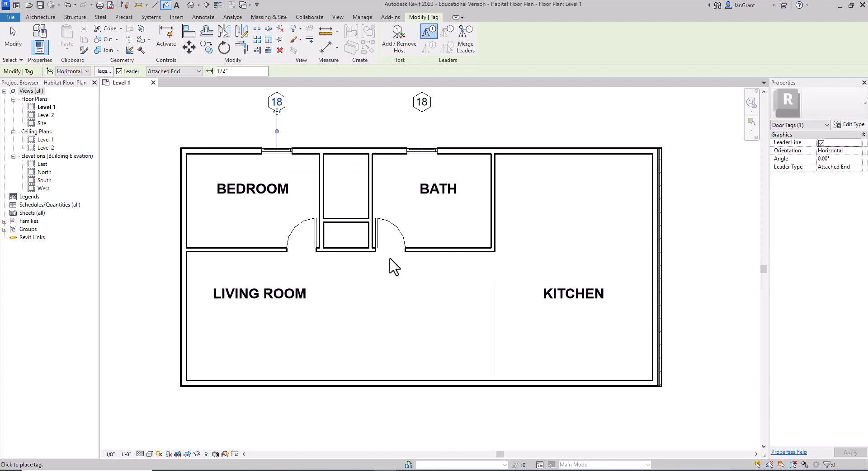
{"action": "left_click", "coordinate": [400, 242]}
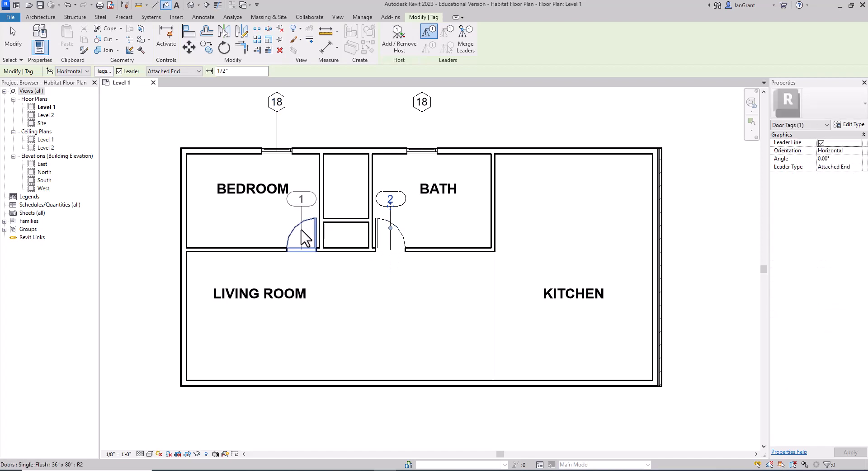
{"action": "left_click", "coordinate": [304, 238]}
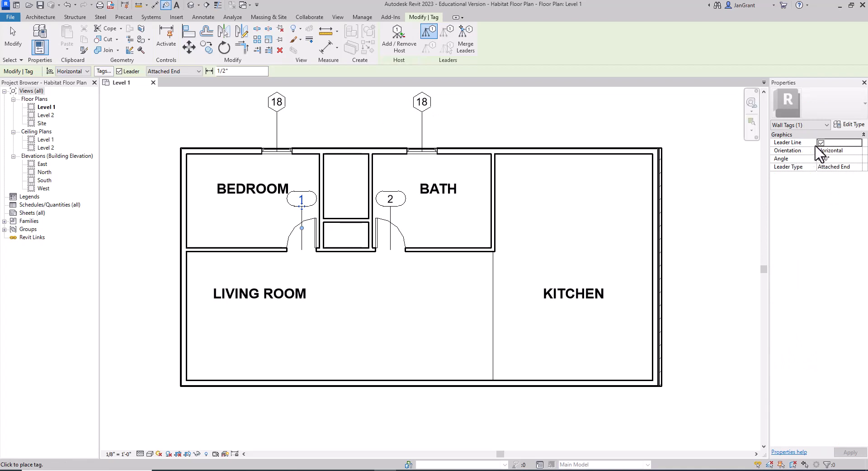
- Turn off the leader line for new tags and end the tagging command
{"action": "left_click", "coordinate": [821, 143]}
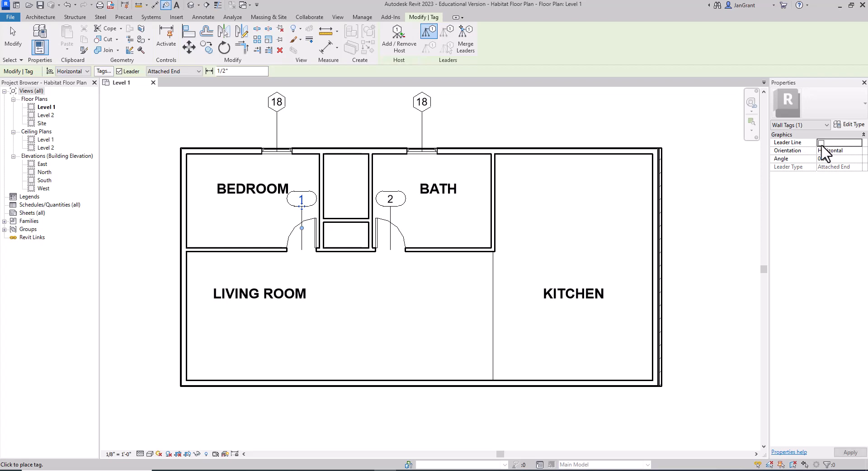
{"action": "left_click", "coordinate": [850, 452]}
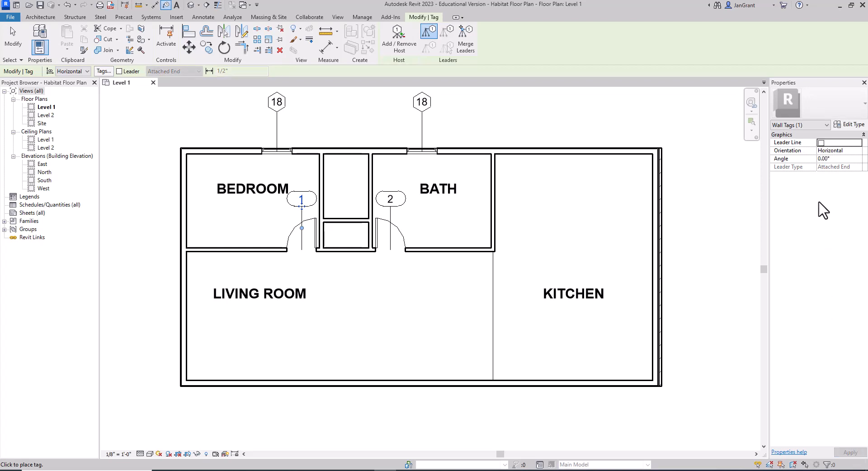
{"action": "left_click", "coordinate": [538, 118]}
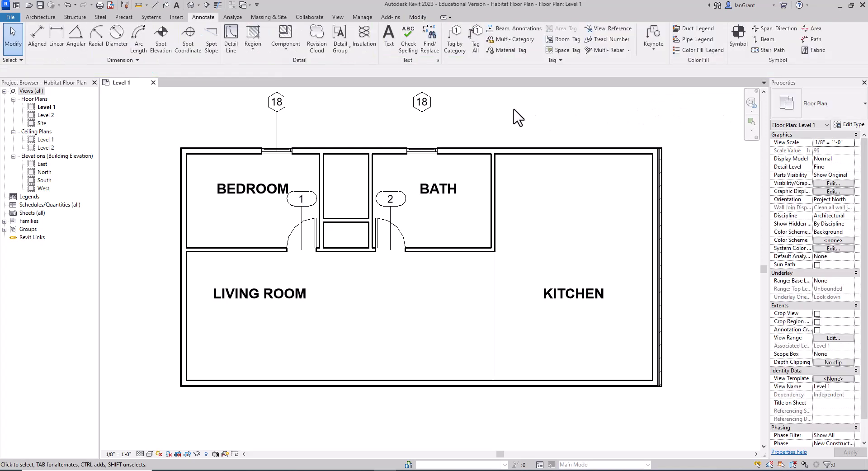
- Remove the leader line from the BATH window's tag and move the tag down to just above the window
{"action": "left_click", "coordinate": [426, 108]}
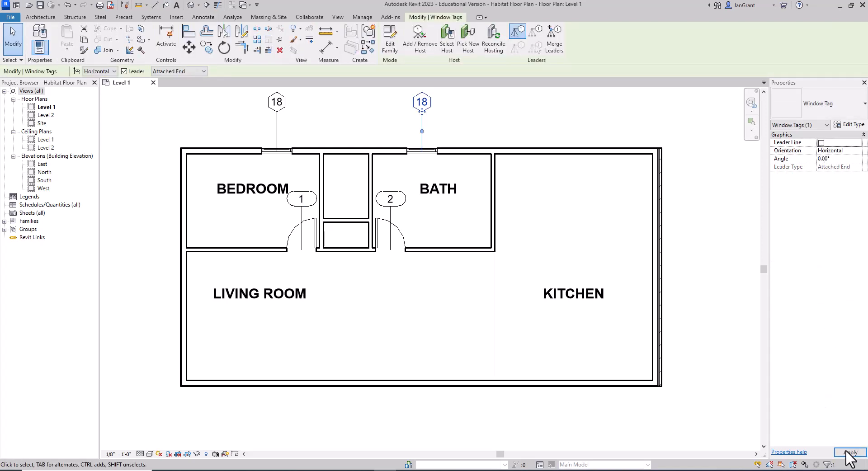
{"action": "left_click", "coordinate": [849, 452]}
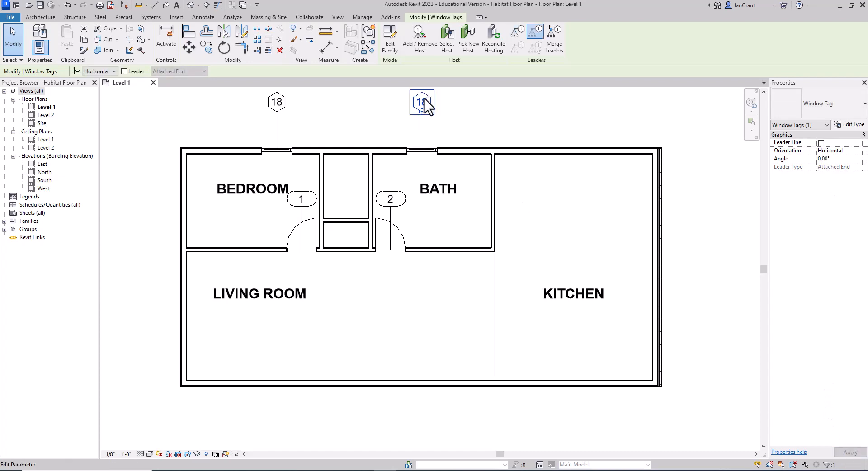
{"action": "left_click_drag", "start_coordinate": [422, 112], "coordinate": [423, 145]}
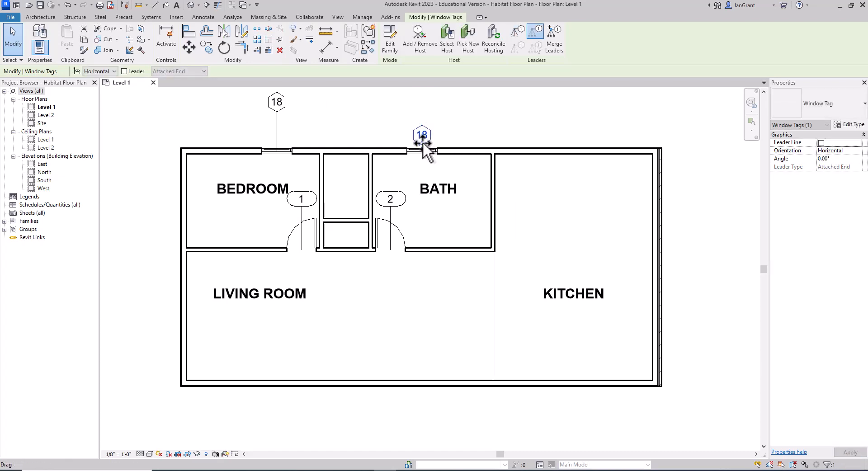
- Remove the leader line from the BATH door's tag and move the tag to just below the door opening
{"action": "left_click", "coordinate": [401, 201]}
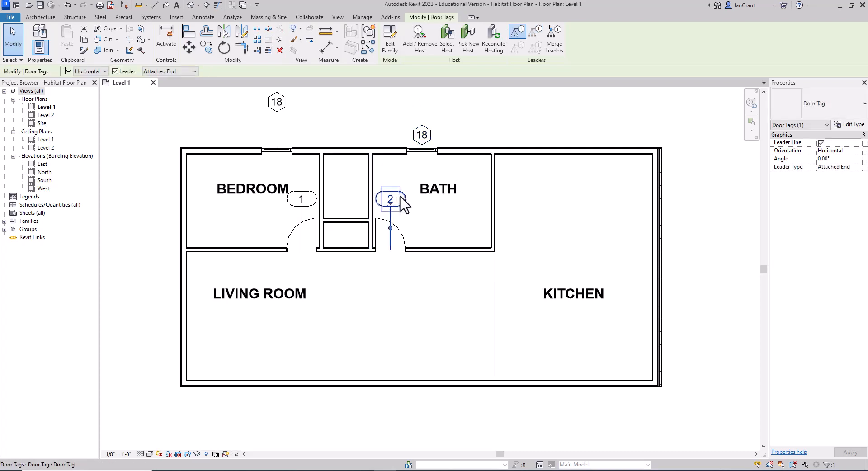
{"action": "left_click", "coordinate": [822, 143]}
{"action": "left_click", "coordinate": [850, 453]}
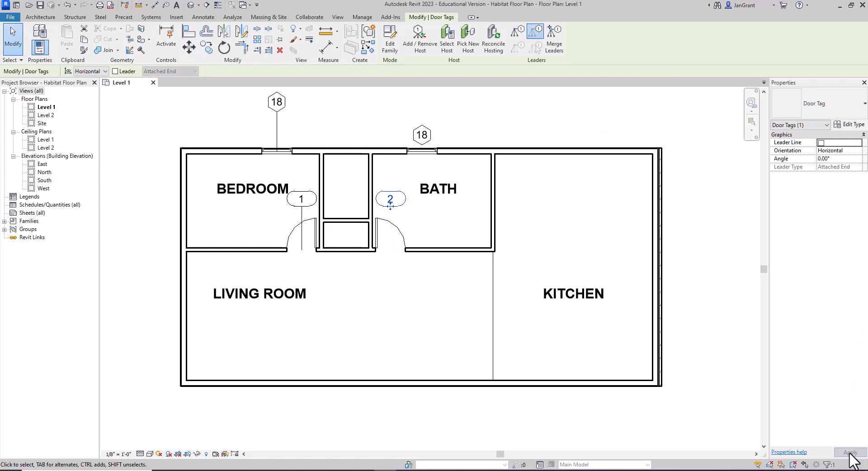
{"action": "left_click_drag", "start_coordinate": [392, 210], "coordinate": [390, 265]}
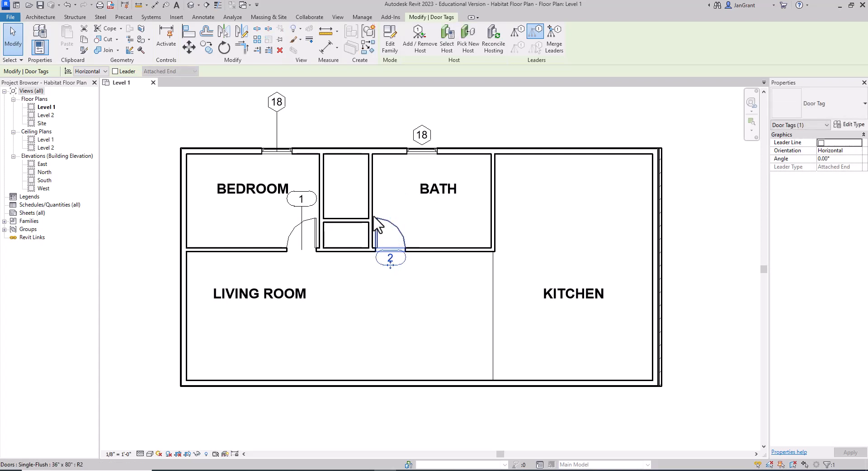
- Remove the leader line from the BEDROOM door's tag and move the tag to just below the door opening
{"action": "left_click", "coordinate": [308, 203]}
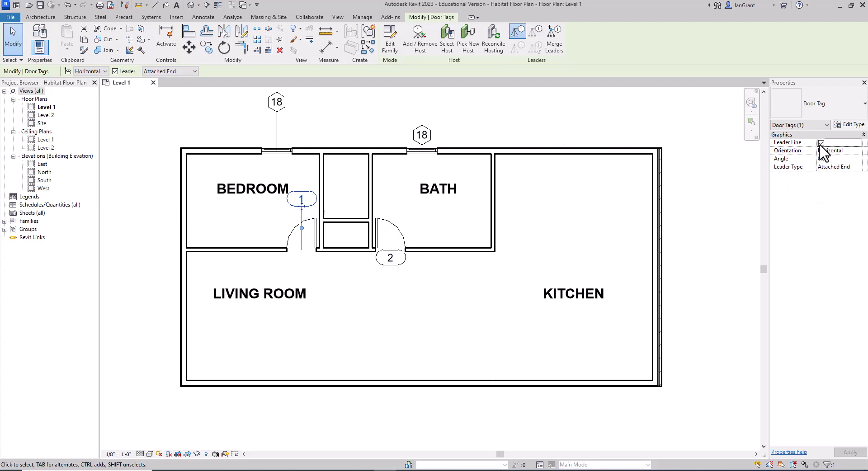
{"action": "left_click", "coordinate": [821, 143]}
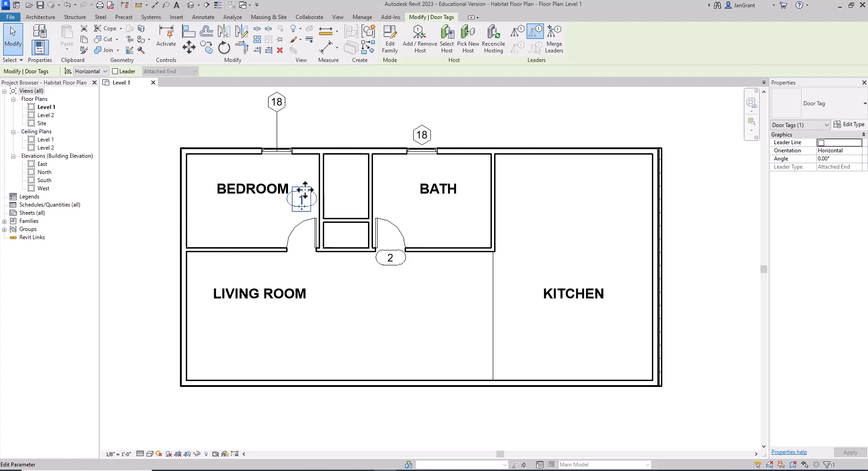
{"action": "left_click_drag", "start_coordinate": [302, 206], "coordinate": [311, 263]}
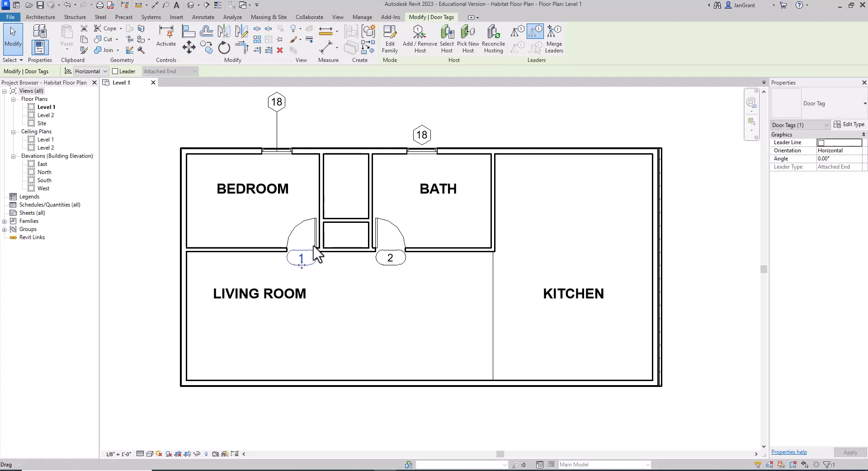
- Remove the leader line from the BEDROOM window's tag and move the tag down to just above the window
{"action": "left_click", "coordinate": [279, 100]}
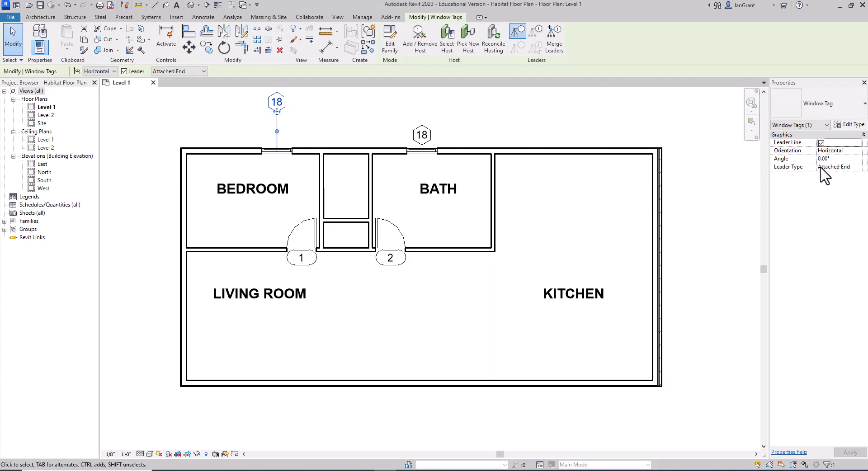
{"action": "left_click", "coordinate": [820, 143]}
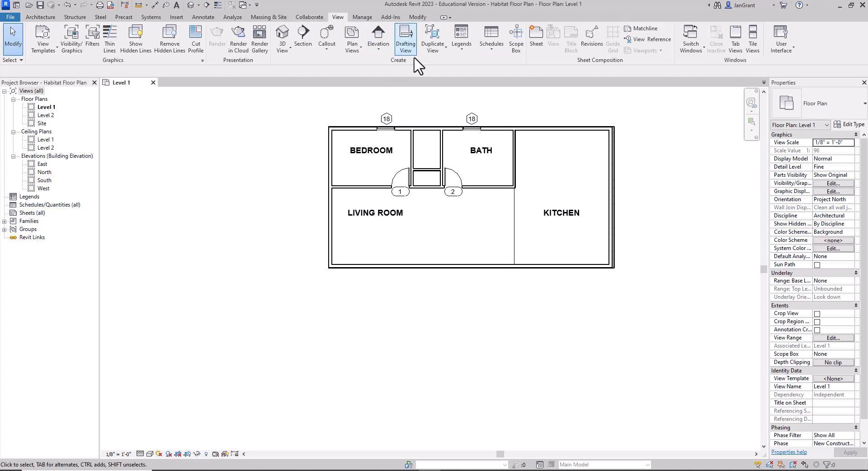
- Create a new building-component schedule for the Doors category, named Door Schedule, in the New Construction phase
{"action": "left_click", "coordinate": [490, 48]}
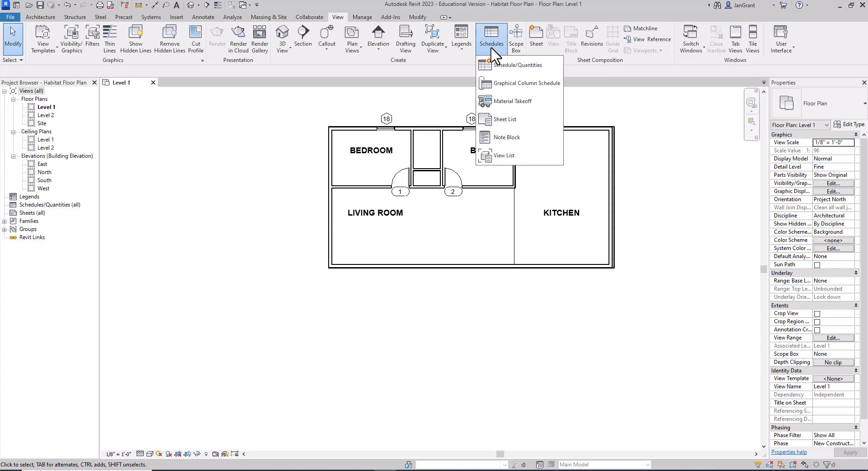
{"action": "left_click", "coordinate": [514, 66]}
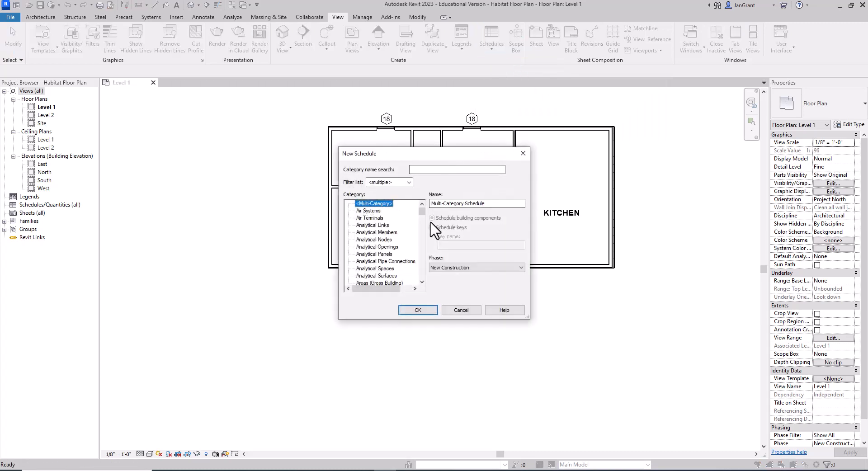
{"action": "mouse_move", "coordinate": [421, 210]}
{"action": "left_mouse_down"}
{"action": "mouse_move", "coordinate": [421, 231]}
{"action": "mouse_move", "coordinate": [423, 223]}
{"action": "left_mouse_up"}
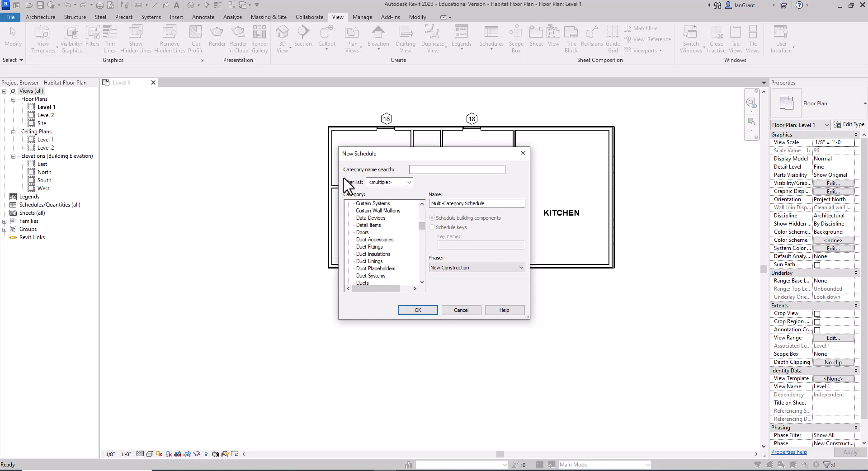
{"action": "left_click", "coordinate": [407, 182]}
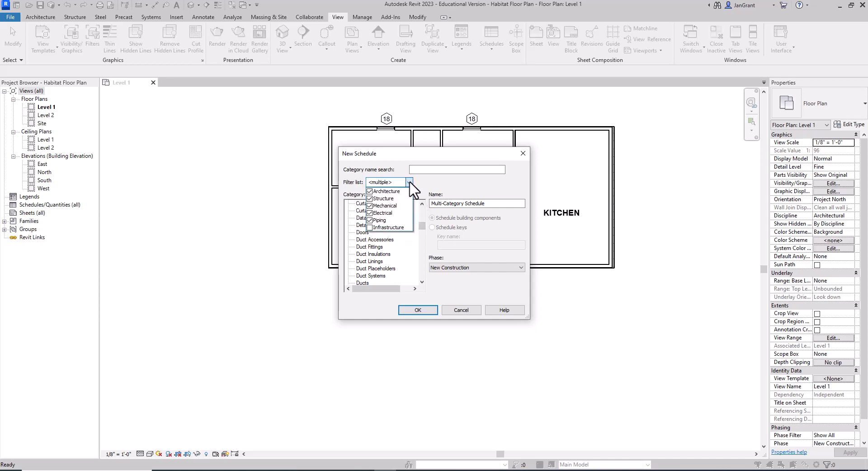
{"action": "left_click", "coordinate": [409, 182]}
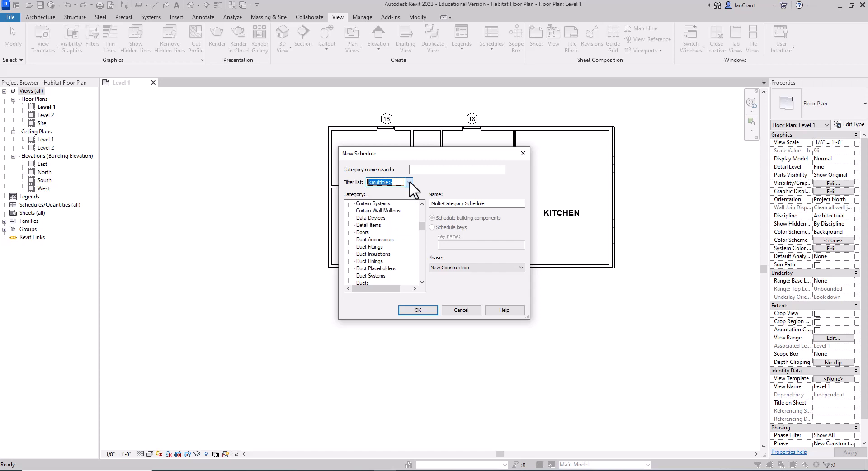
{"action": "left_click", "coordinate": [363, 232]}
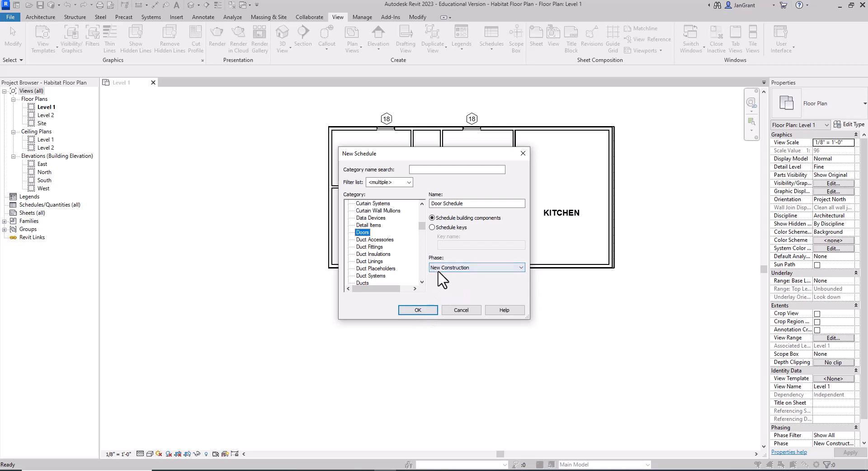
{"action": "left_click", "coordinate": [418, 310]}
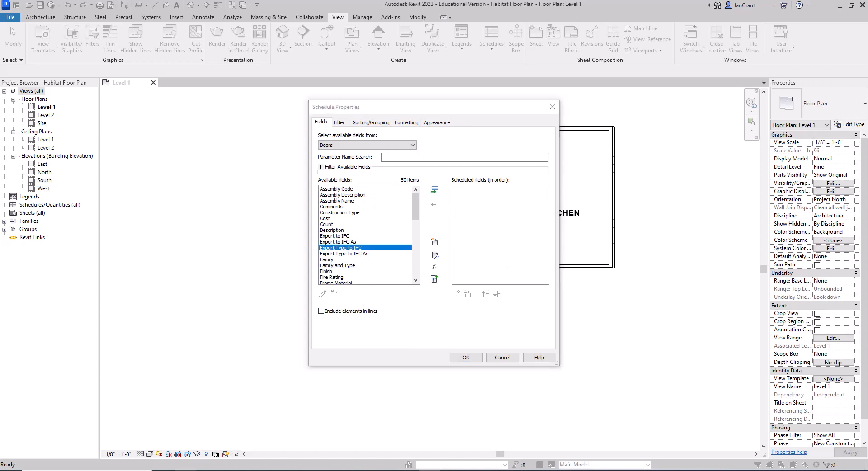
- Check the reference door schedule in stewart2.pdf in the browser and add Mark as the first scheduled field in Revit
{"action": "mouse_move", "coordinate": [186, 470]}
{"action": "left_click", "coordinate": [185, 470]}
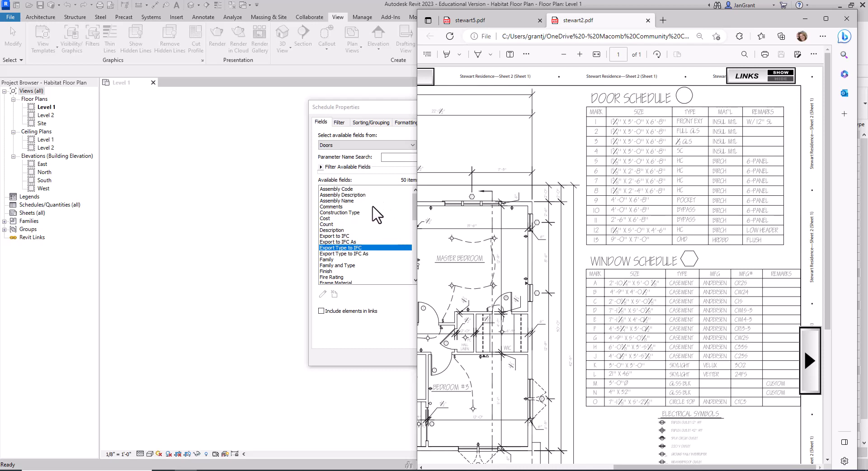
{"action": "left_click", "coordinate": [385, 222]}
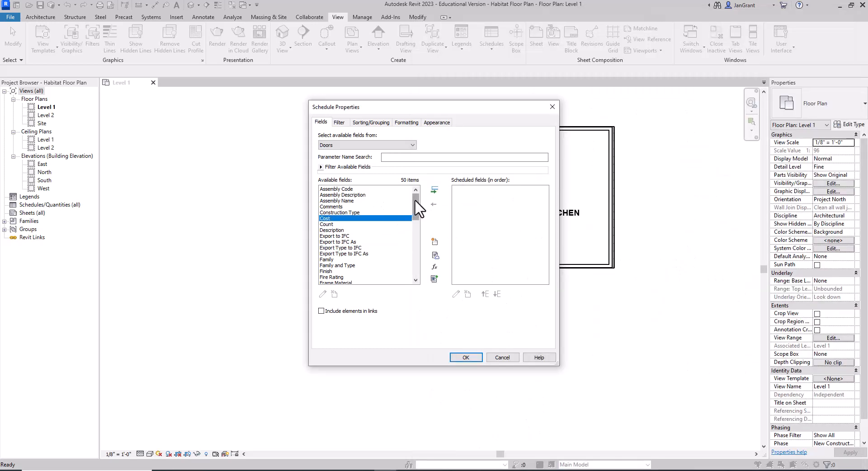
{"action": "left_click_drag", "start_coordinate": [414, 201], "coordinate": [407, 234]}
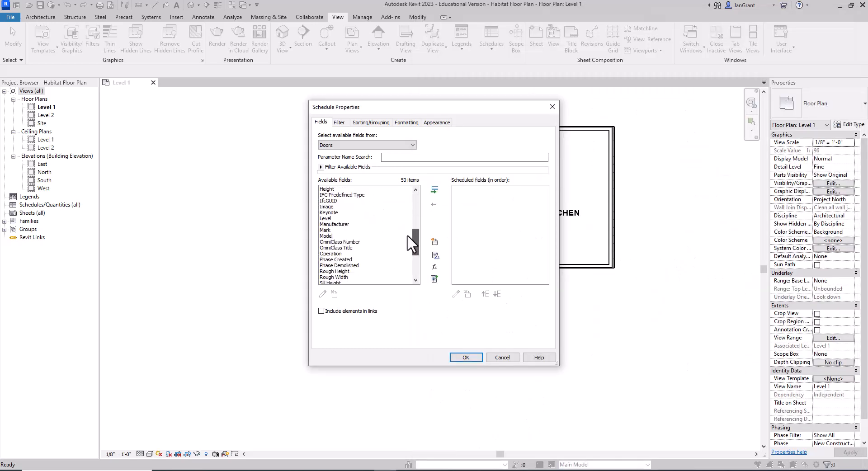
{"action": "left_click", "coordinate": [326, 231]}
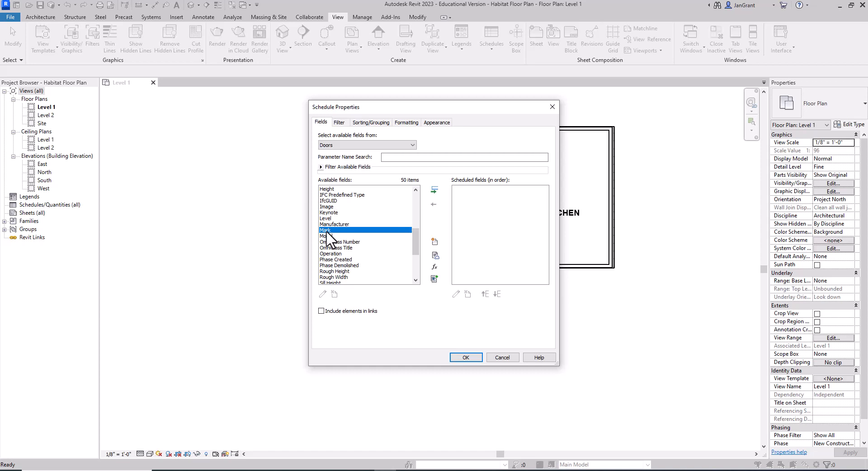
{"action": "left_click", "coordinate": [435, 190]}
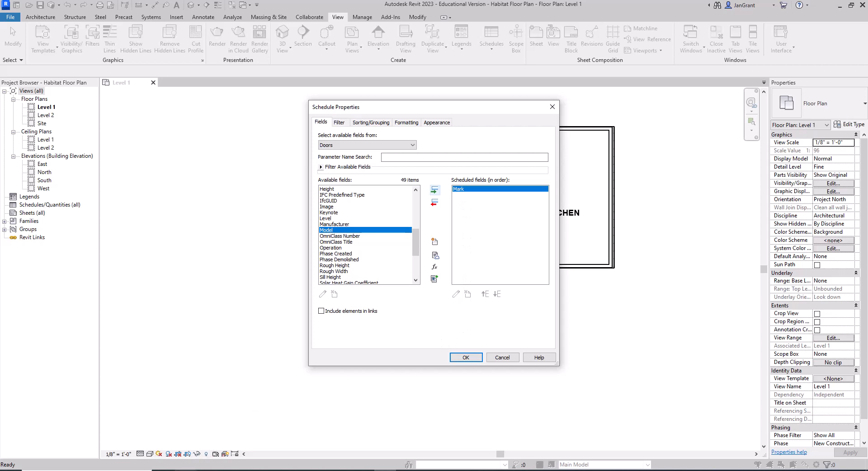
- Consult the size column of the reference PDF's door schedule and add the Width and Height fields to the Revit schedule
{"action": "left_click", "coordinate": [185, 470]}
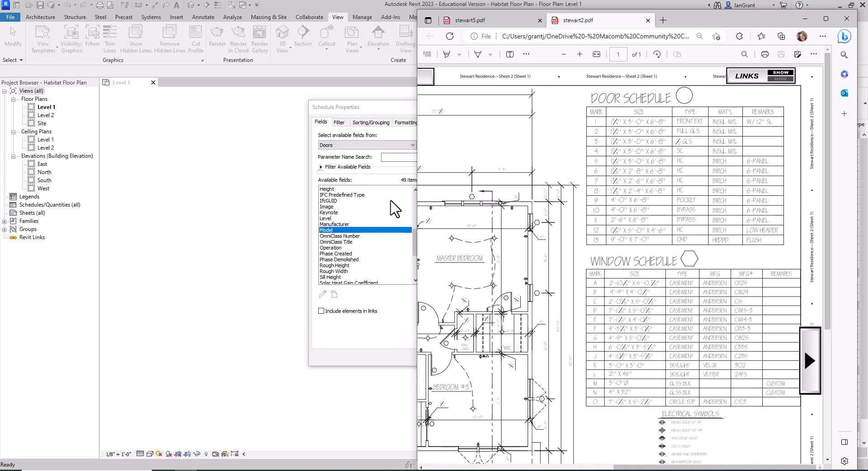
{"action": "left_click", "coordinate": [370, 212]}
{"action": "left_click_drag", "start_coordinate": [414, 243], "coordinate": [411, 274]}
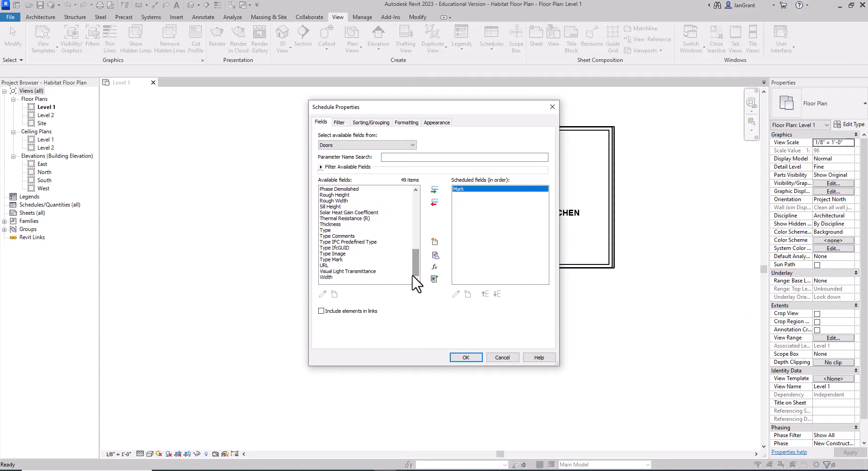
{"action": "left_click", "coordinate": [333, 277]}
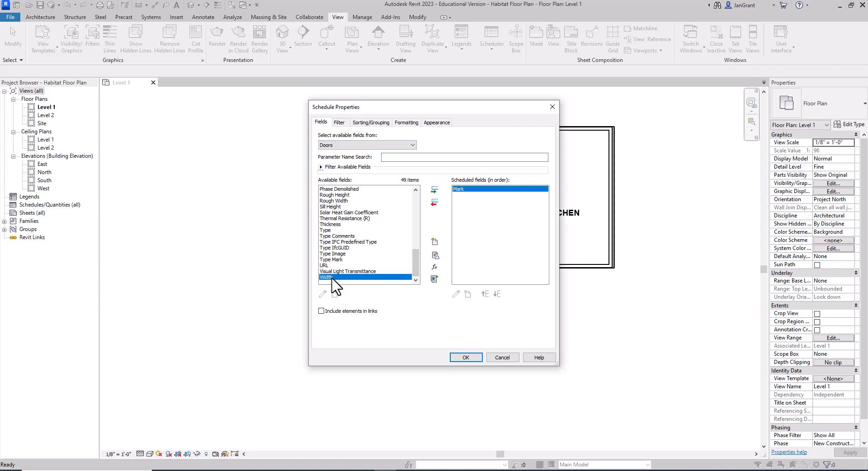
{"action": "left_click", "coordinate": [434, 191]}
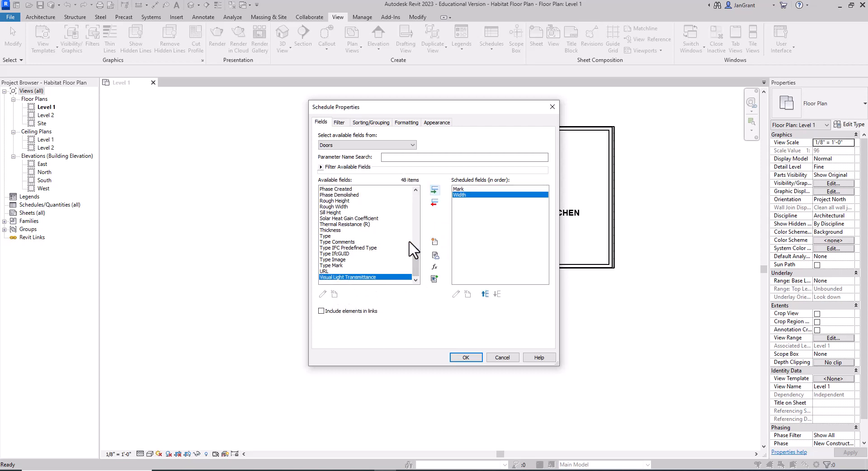
{"action": "left_click_drag", "start_coordinate": [419, 269], "coordinate": [423, 240]}
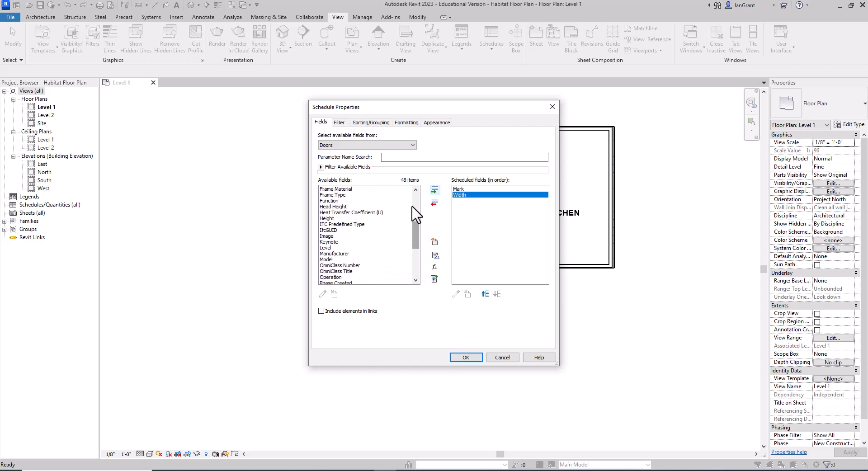
{"action": "left_click", "coordinate": [330, 218]}
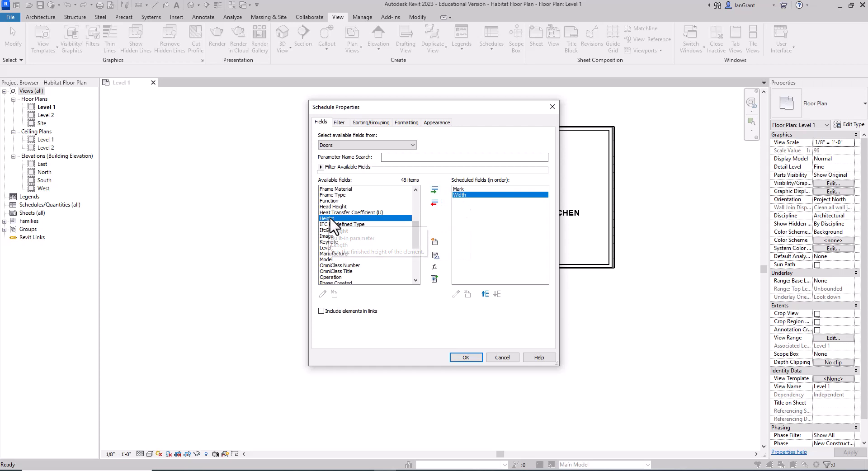
{"action": "left_click", "coordinate": [434, 190]}
- Add the Thickness and Type fields after Height, checking the column order against the reference PDF
{"action": "left_click_drag", "start_coordinate": [415, 226], "coordinate": [413, 258]}
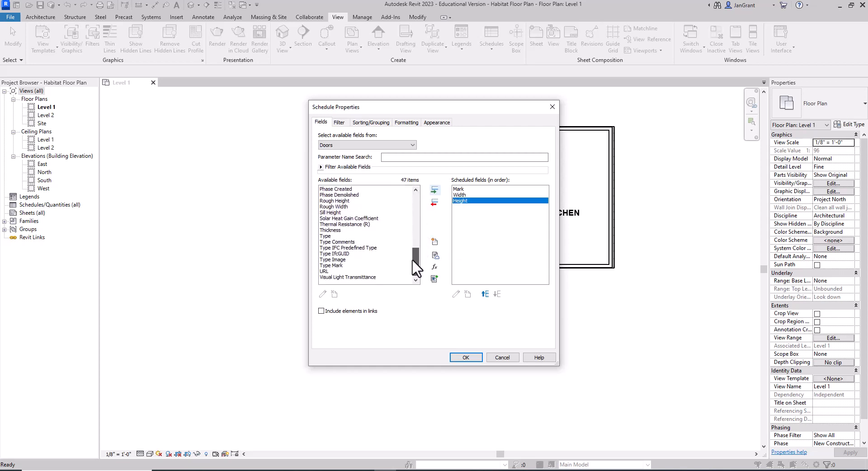
{"action": "left_click", "coordinate": [340, 230]}
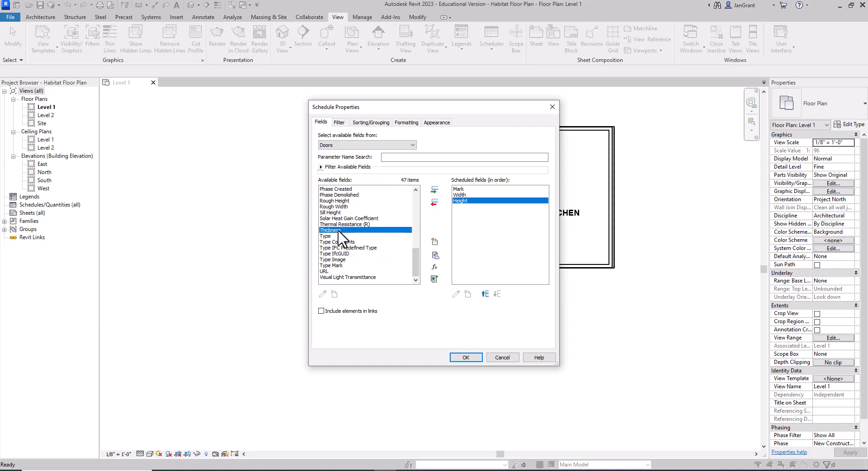
{"action": "left_click", "coordinate": [434, 190]}
{"action": "left_click", "coordinate": [186, 470]}
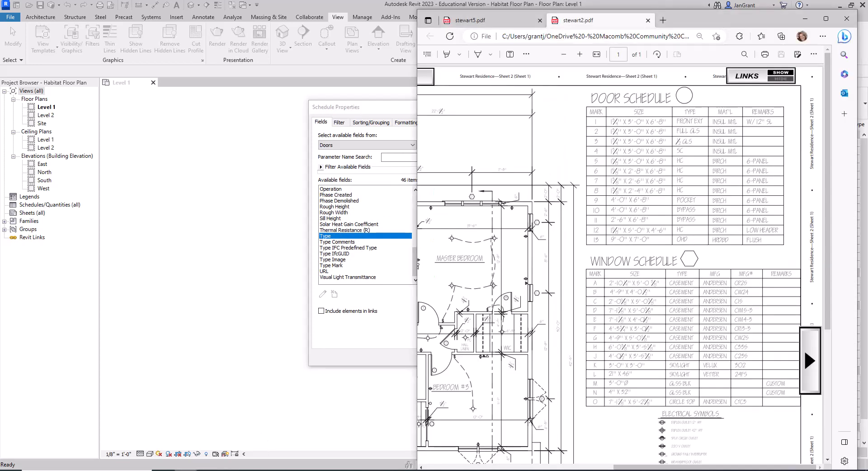
{"action": "left_click", "coordinate": [192, 354]}
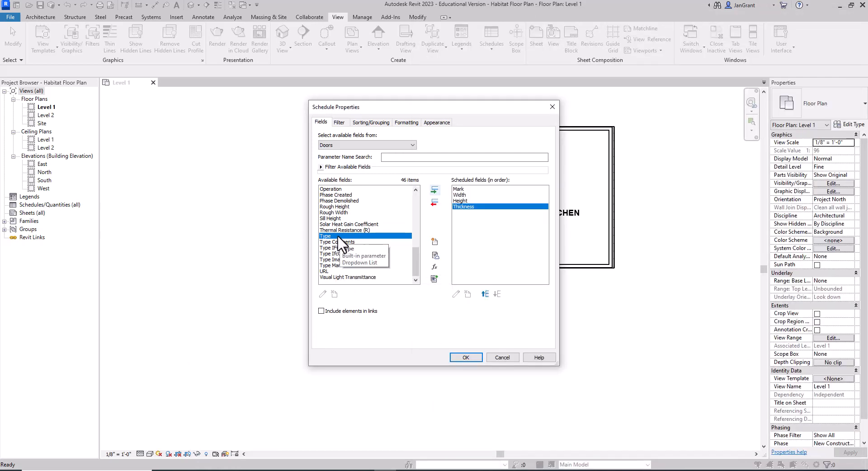
{"action": "left_click", "coordinate": [435, 191]}
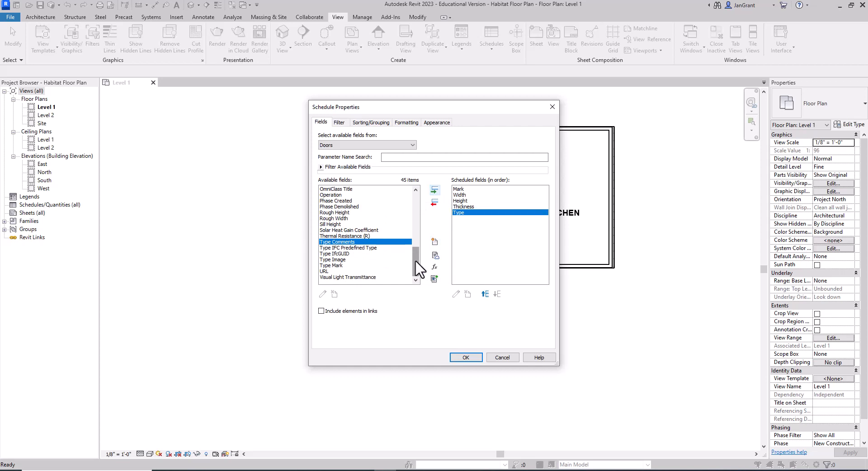
- Add the Comments field to the door schedule's scheduled fields, placed after Type
{"action": "left_click_drag", "start_coordinate": [415, 256], "coordinate": [414, 197]}
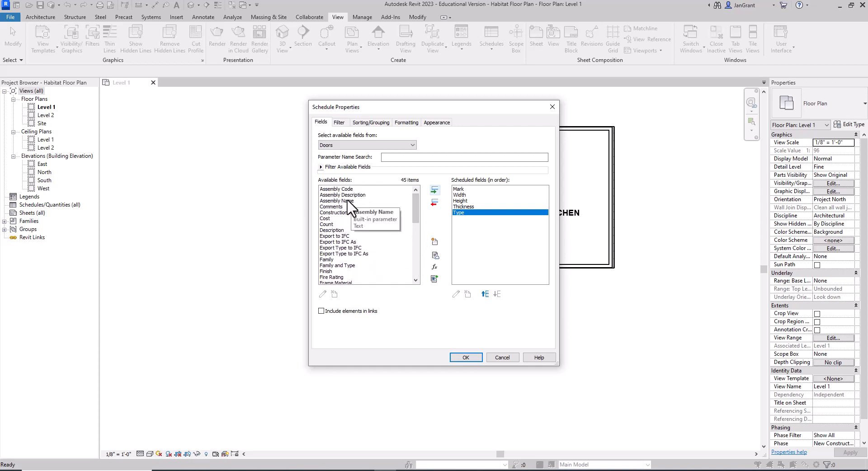
{"action": "mouse_move", "coordinate": [340, 208]}
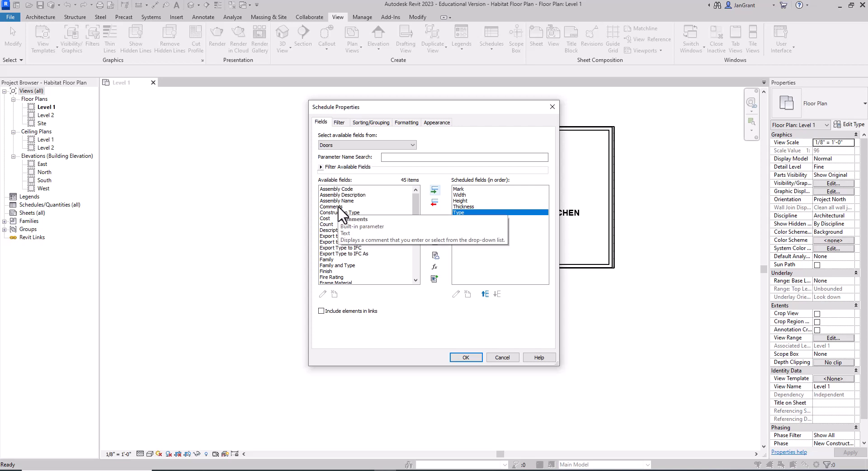
{"action": "left_click", "coordinate": [340, 208]}
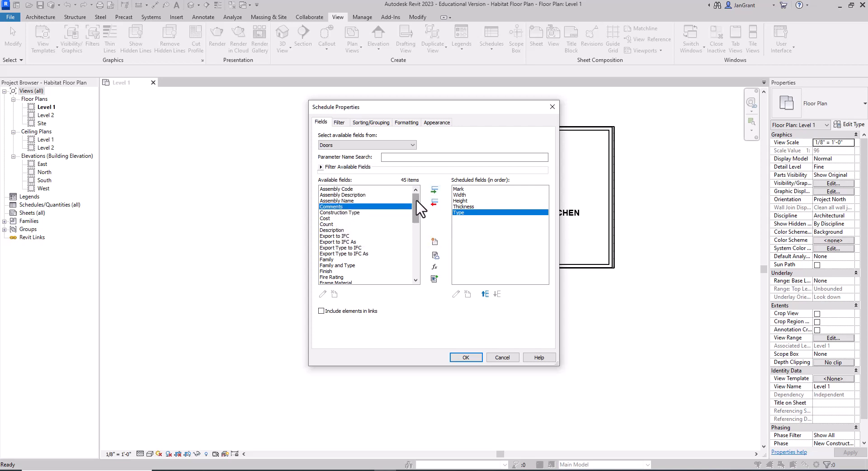
{"action": "left_click_drag", "start_coordinate": [414, 202], "coordinate": [413, 234]}
{"action": "scroll", "coordinate": [414, 234], "scroll_direction": "up", "scroll_amount": 6}
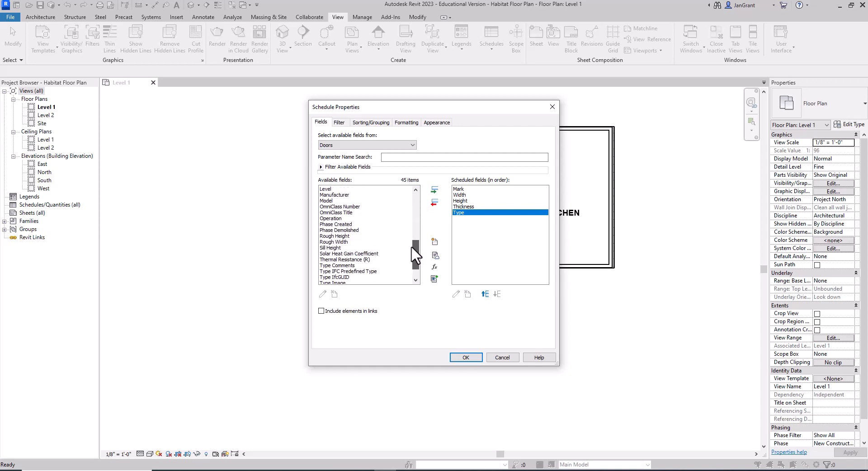
{"action": "left_click", "coordinate": [436, 190]}
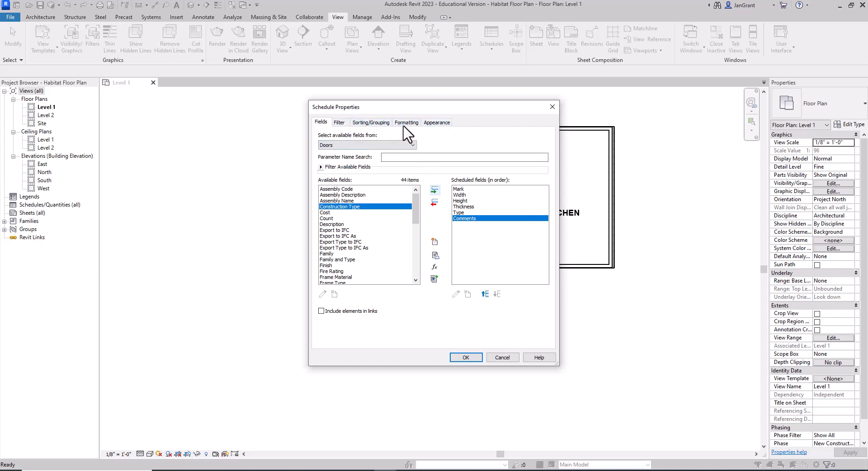
- Review the filter, sorting, formatting and appearance settings, keep their defaults, and generate the door schedule
{"action": "left_click", "coordinate": [339, 122]}
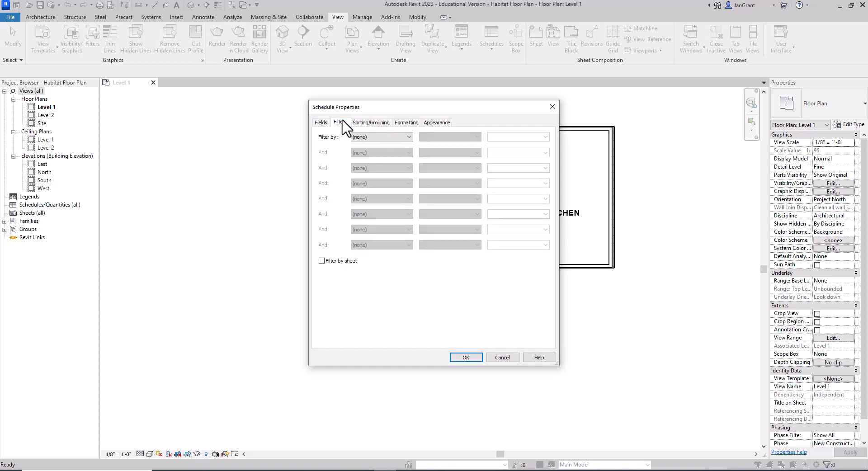
{"action": "left_click", "coordinate": [380, 123]}
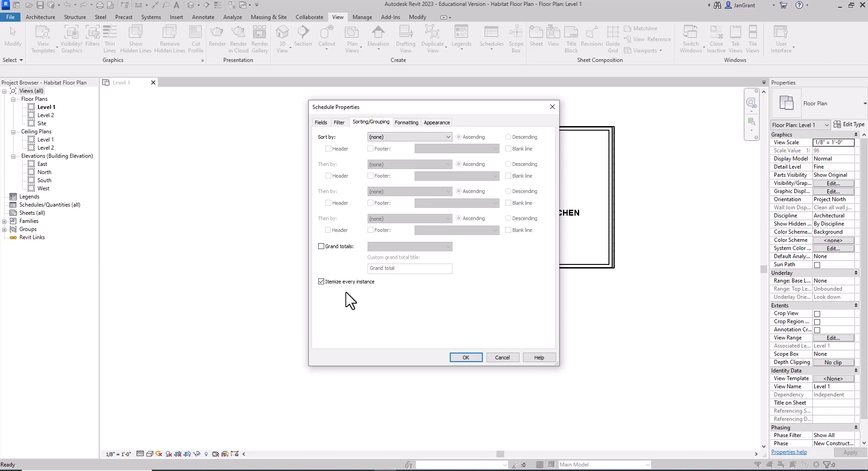
{"action": "left_click", "coordinate": [407, 122]}
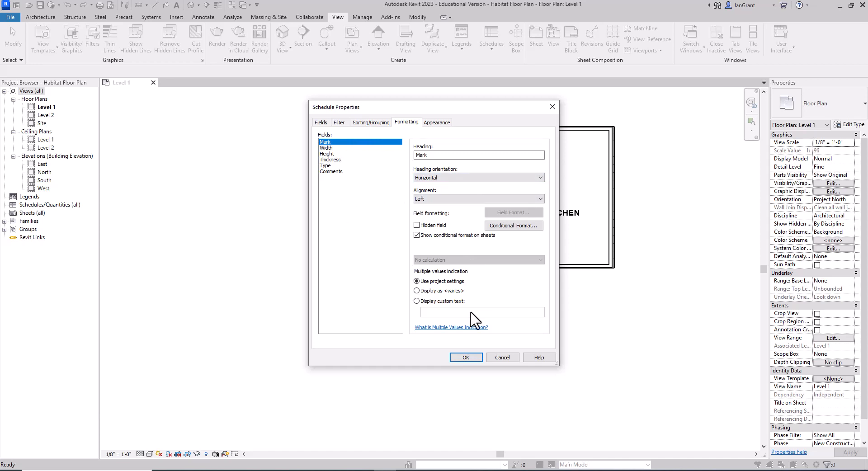
{"action": "left_click", "coordinate": [438, 123]}
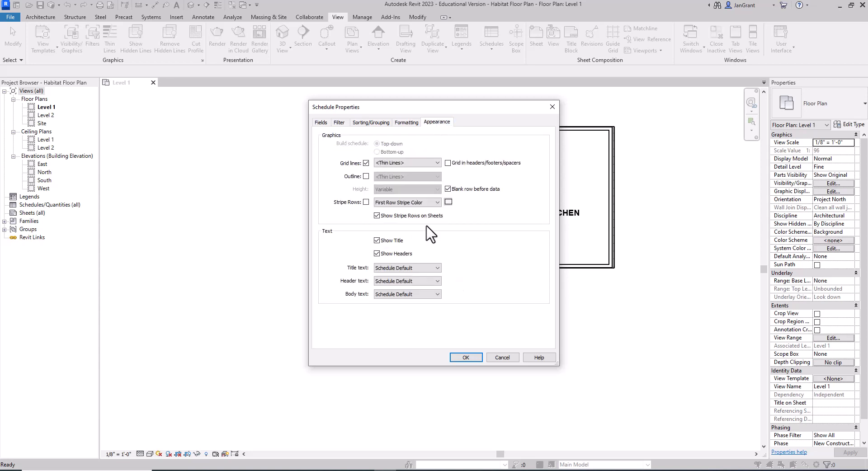
{"action": "left_click", "coordinate": [473, 358]}
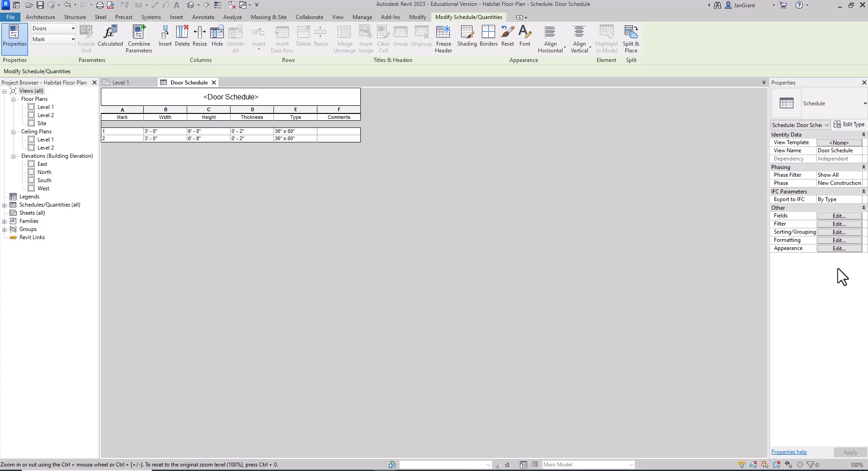
- Edit the door schedule's fields to add Family between Type and Comments, leaving Description out
{"action": "left_click", "coordinate": [841, 240]}
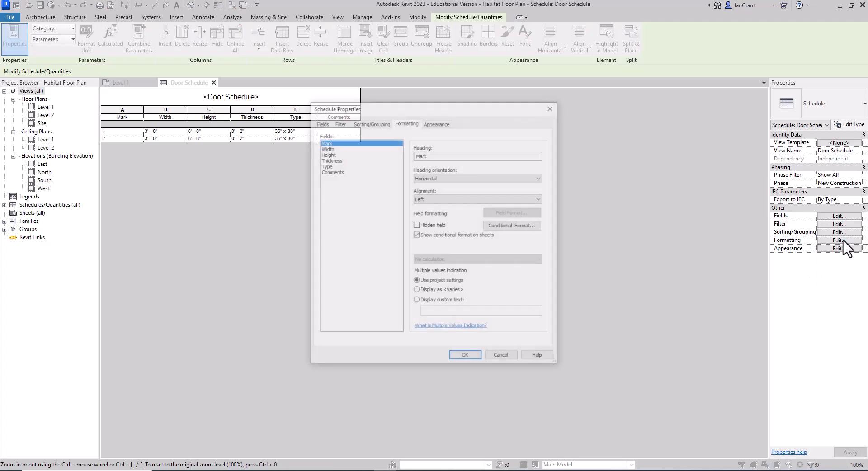
{"action": "left_click_drag", "start_coordinate": [479, 112], "coordinate": [549, 117]}
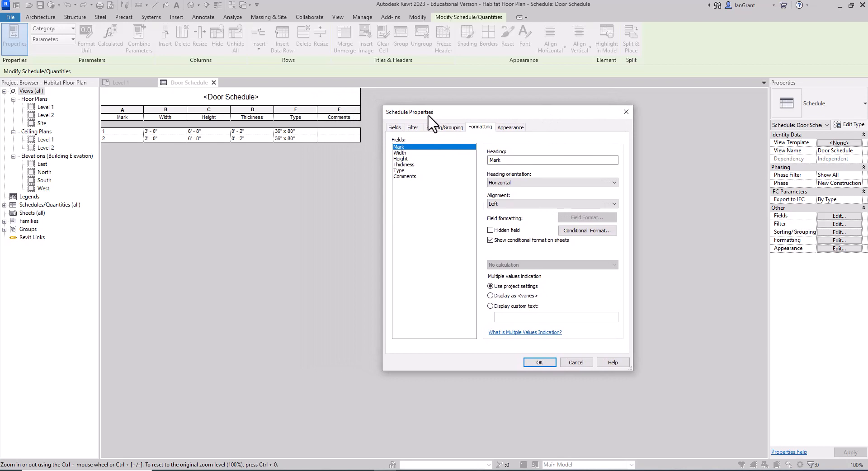
{"action": "left_click", "coordinate": [395, 128]}
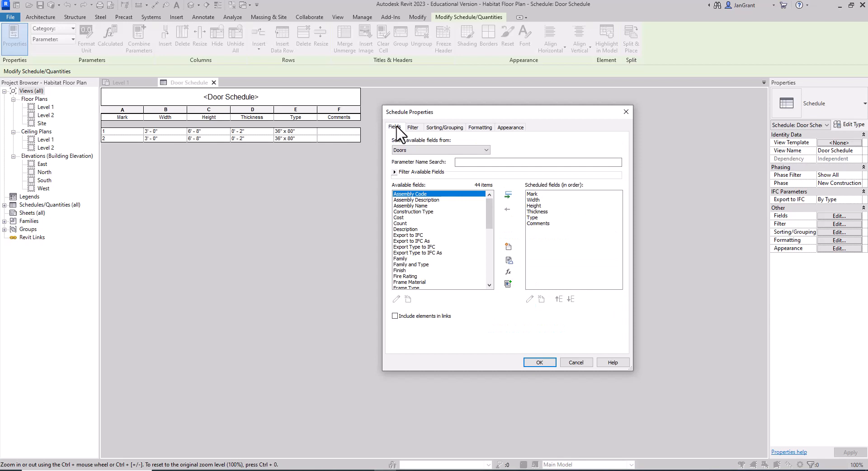
{"action": "left_click", "coordinate": [534, 218]}
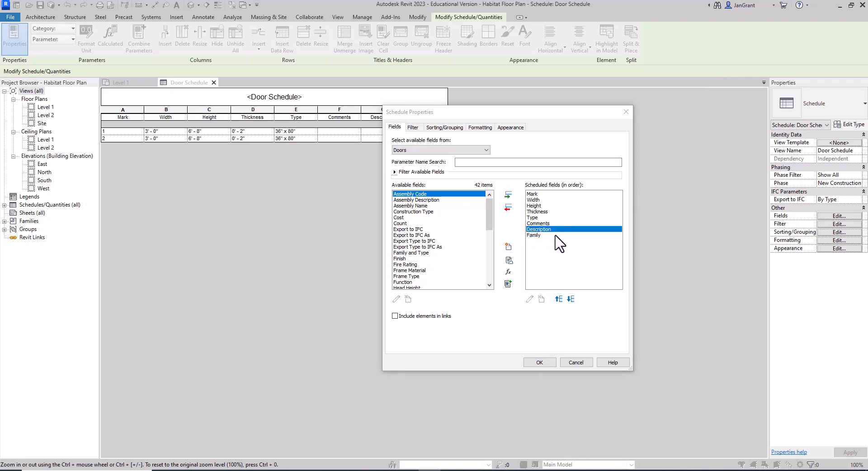
{"action": "left_click", "coordinate": [509, 208]}
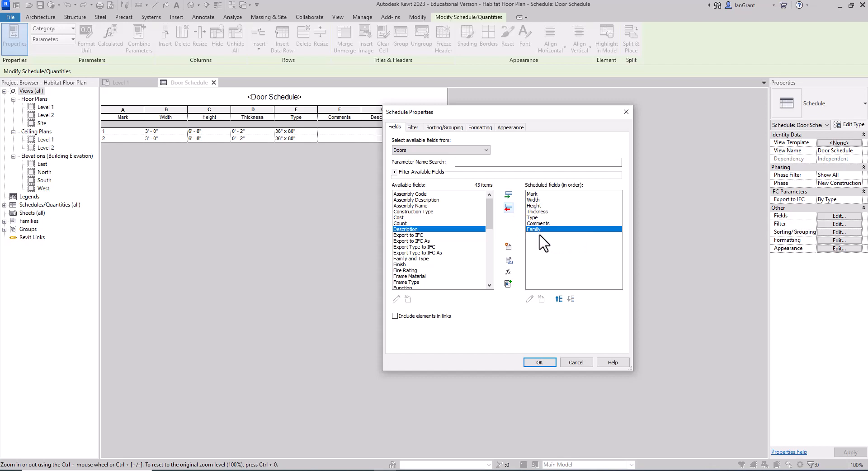
{"action": "left_click", "coordinate": [559, 299]}
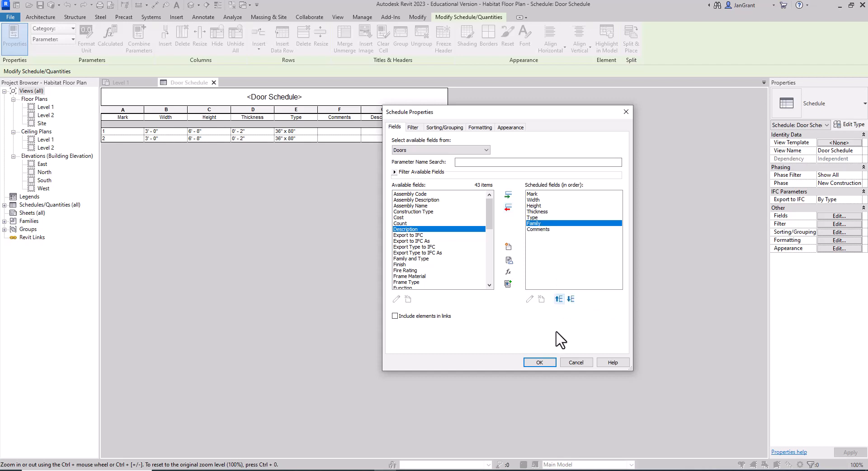
{"action": "left_click", "coordinate": [543, 362]}
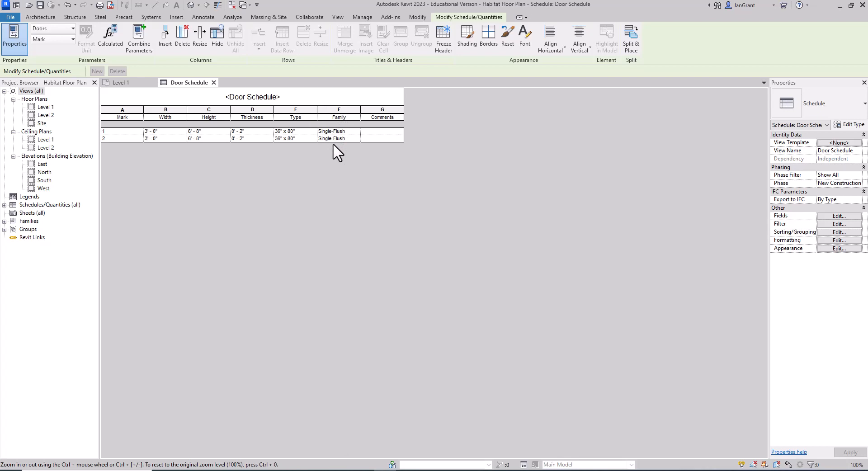
- Compare the finished door schedule's columns with the reference door schedule in stewart2.pdf, and return to Revit
{"action": "left_click", "coordinate": [186, 470]}
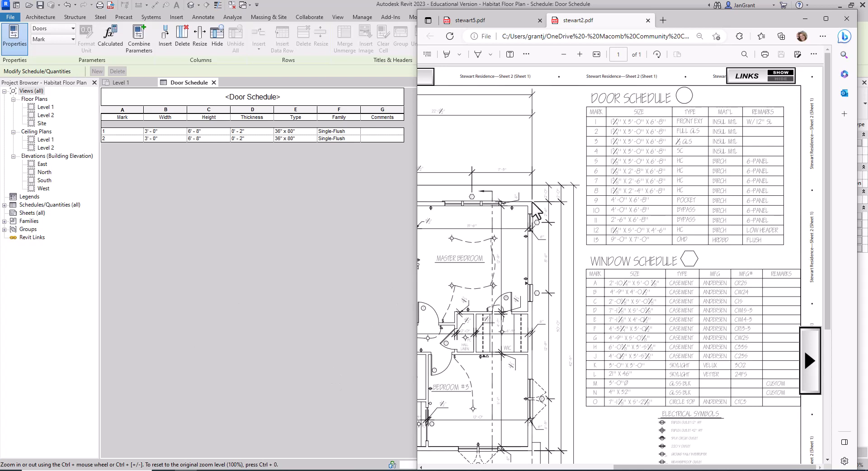
{"action": "left_click", "coordinate": [359, 252]}
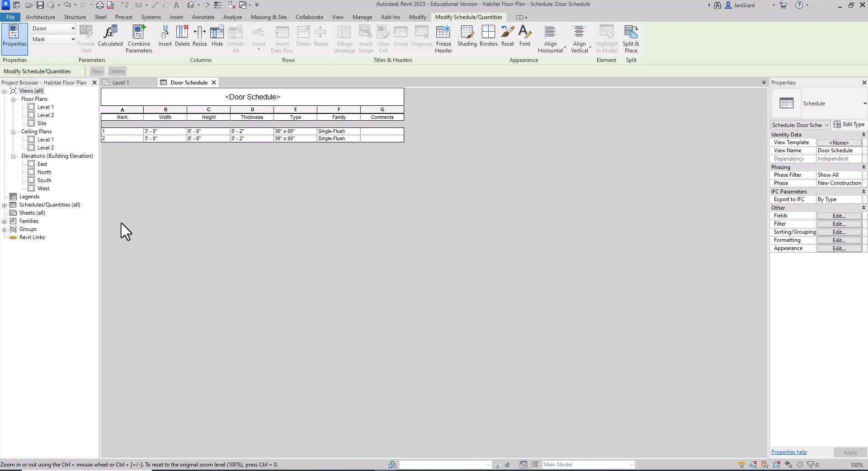
- Locate the Door Schedule under Schedules/Quantities and switch between the Level 1 plan and the schedule view
{"action": "left_click", "coordinate": [4, 205]}
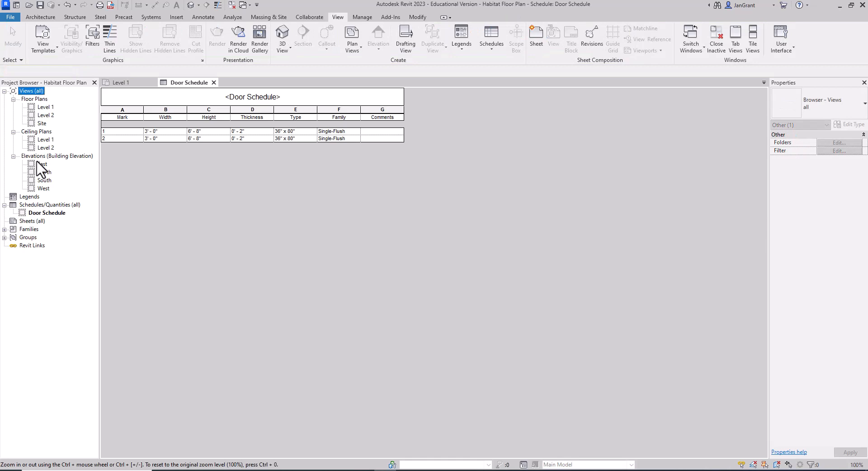
{"action": "left_click", "coordinate": [50, 213]}
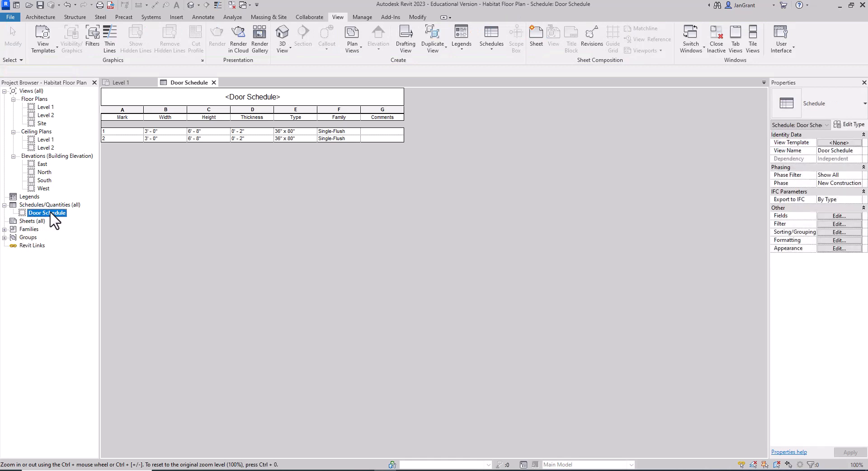
{"action": "left_click", "coordinate": [132, 84]}
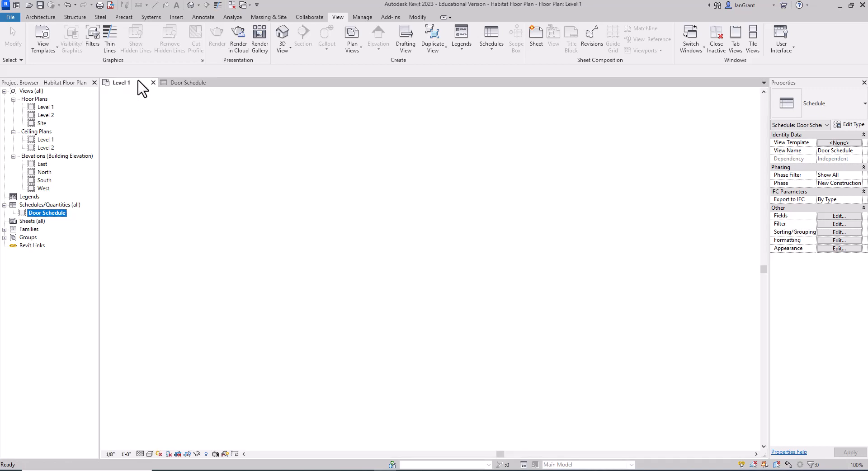
{"action": "left_click", "coordinate": [180, 84]}
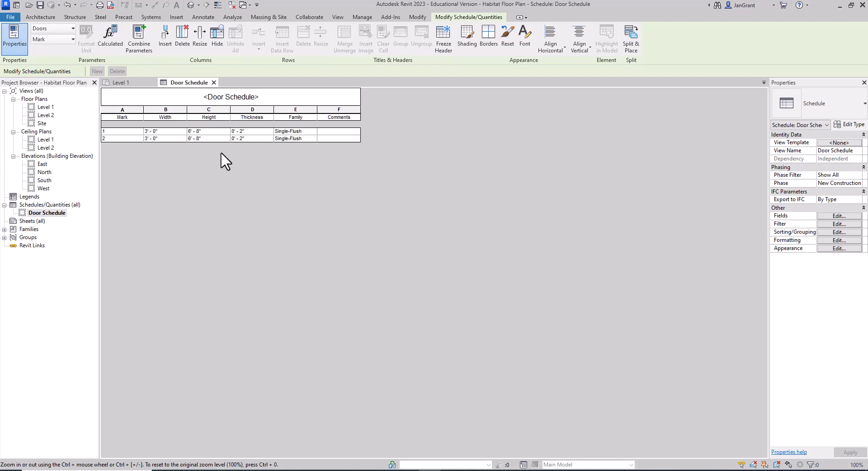
- Center-align all the door schedule's fields, from Mark through Comments, in its formatting settings
{"action": "left_click", "coordinate": [841, 216]}
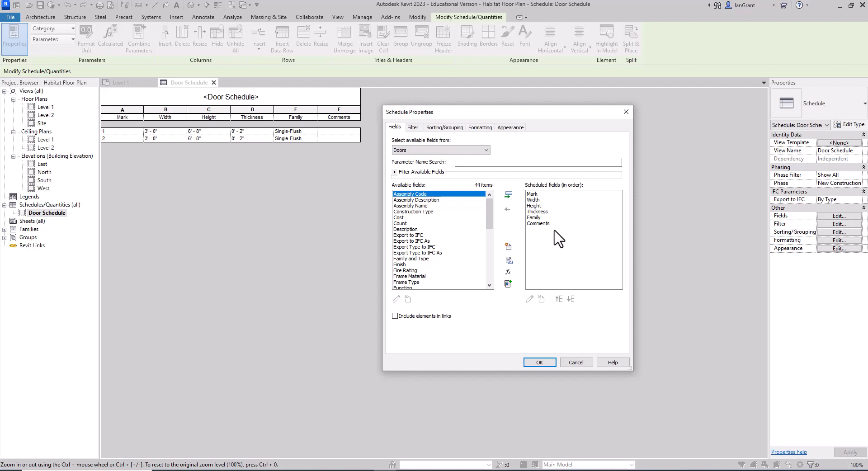
{"action": "left_click", "coordinate": [511, 128]}
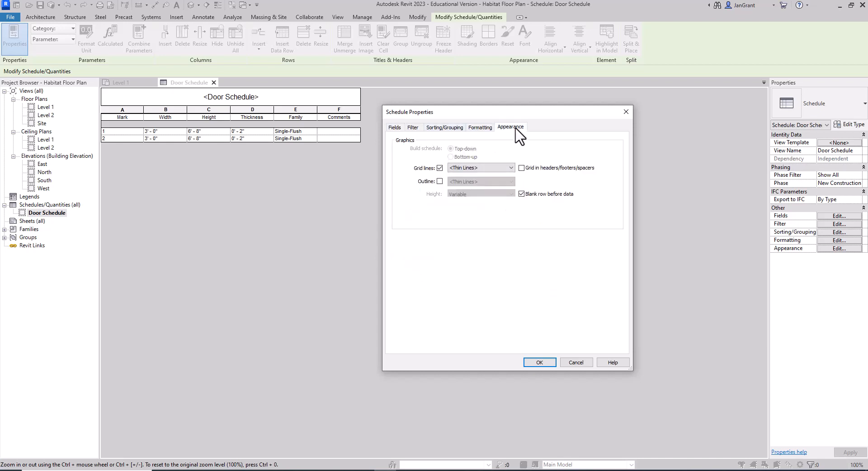
{"action": "left_click", "coordinate": [481, 128]}
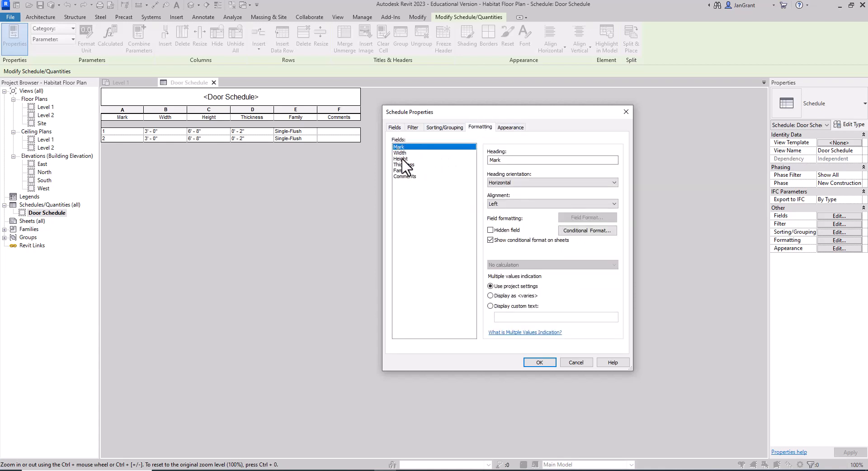
{"action": "left_click", "coordinate": [405, 176], "text": "shift"}
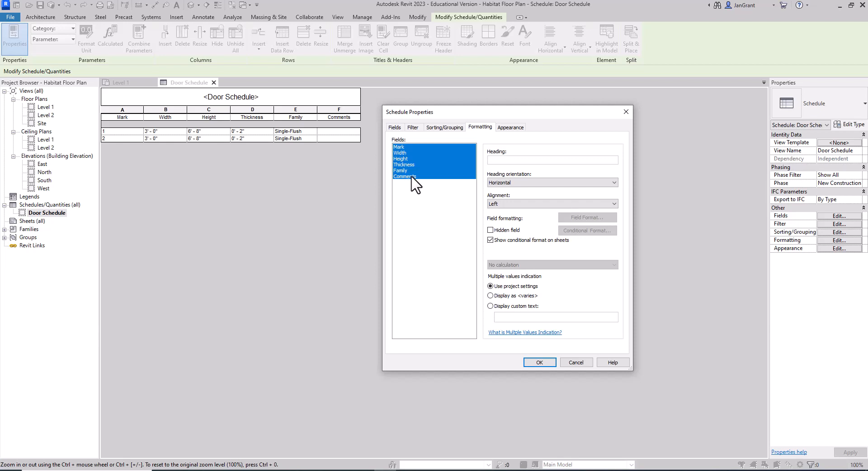
{"action": "left_click", "coordinate": [406, 147]}
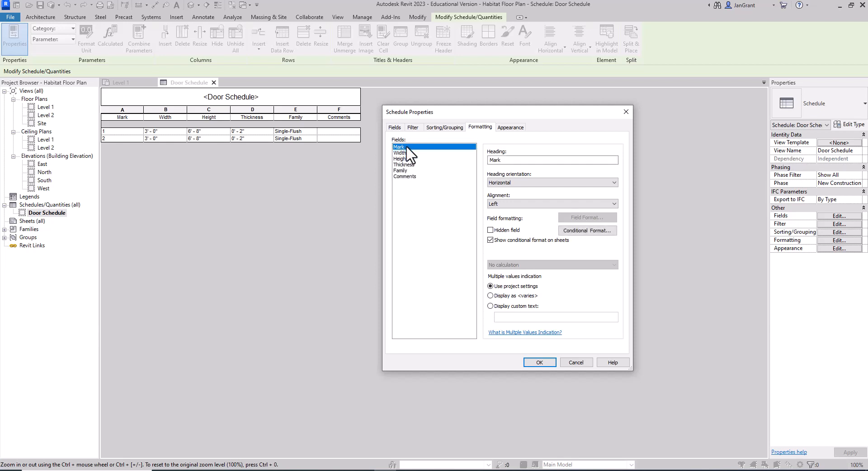
{"action": "left_click", "coordinate": [412, 178], "text": "shift"}
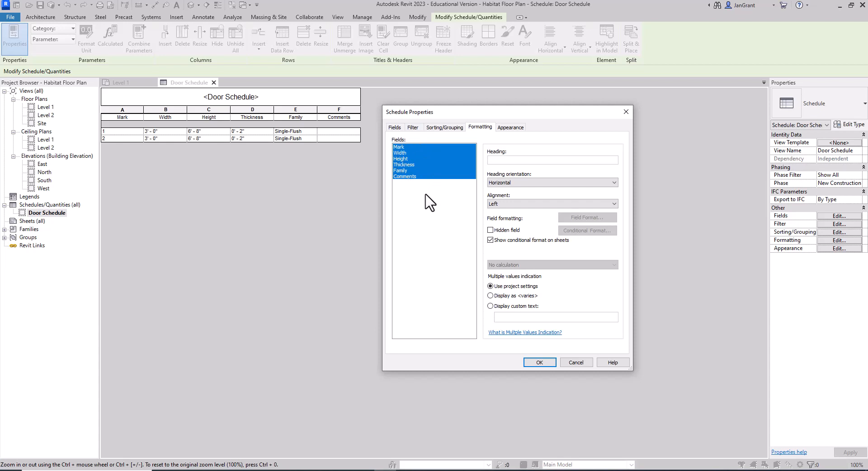
{"action": "left_click", "coordinate": [614, 204]}
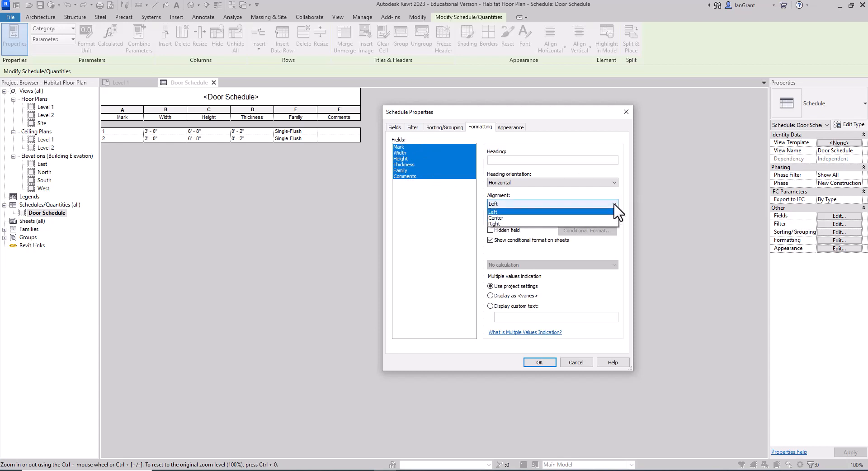
{"action": "left_click", "coordinate": [554, 219]}
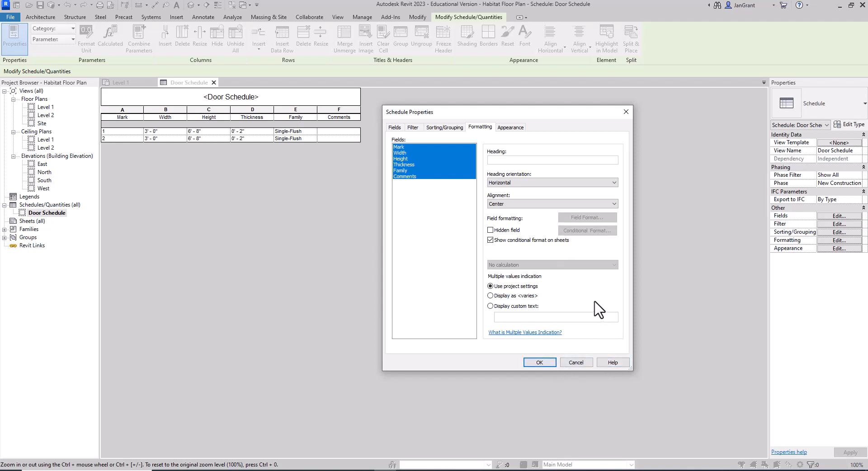
{"action": "left_click", "coordinate": [540, 362]}
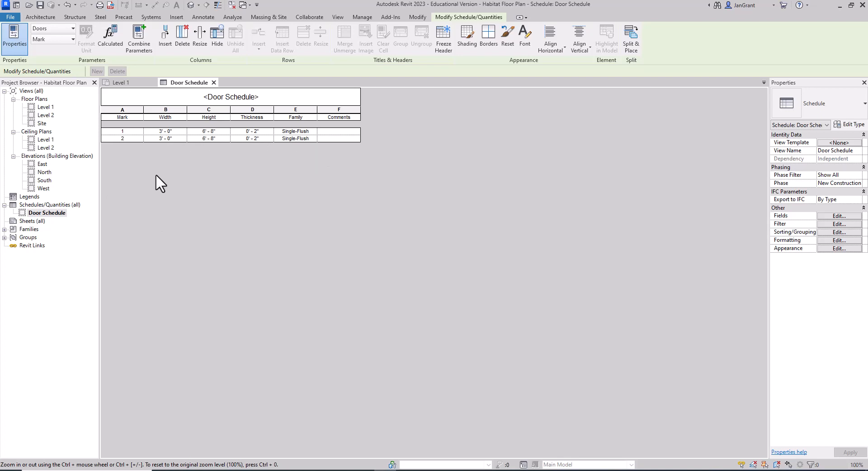
- Check the Door Schedule's entry in the project views and return to the Level 1 floor plan
{"action": "left_click", "coordinate": [63, 212]}
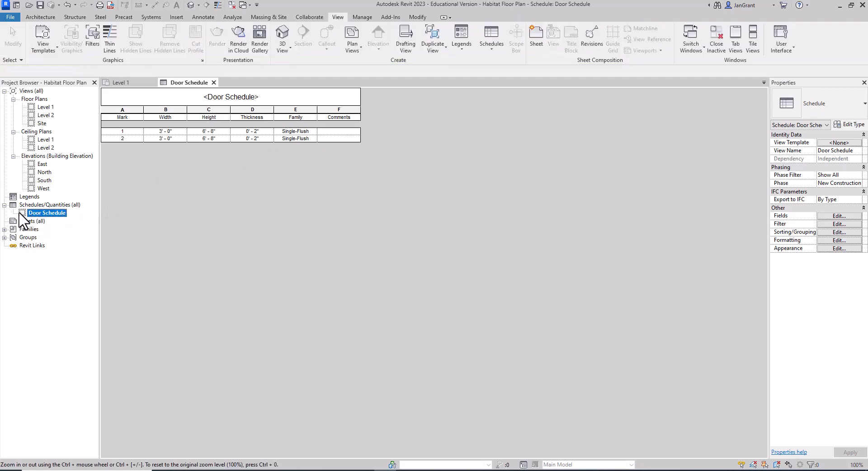
{"action": "left_click", "coordinate": [207, 226]}
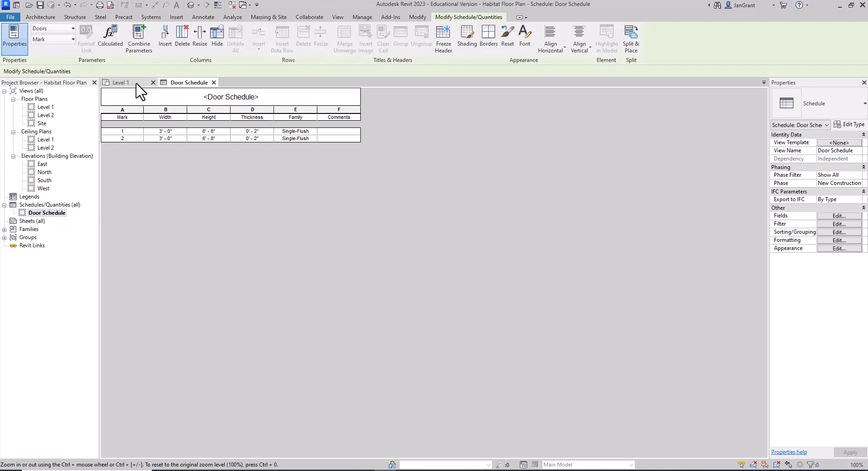
{"action": "left_click", "coordinate": [136, 84]}
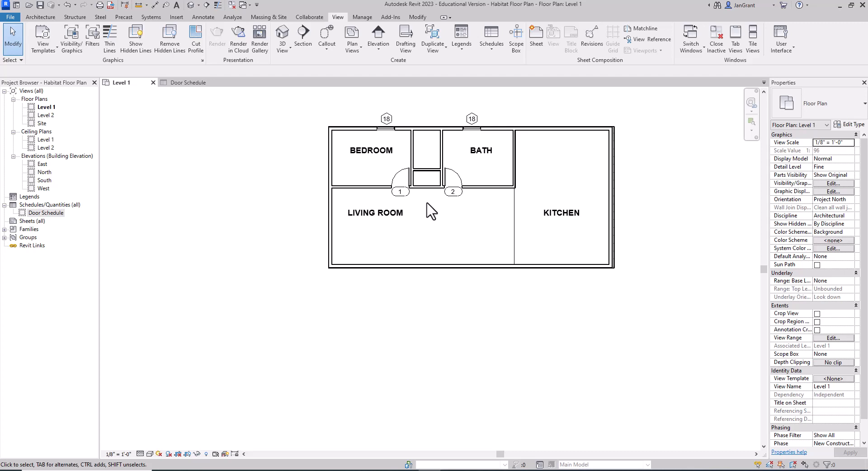
{"action": "left_click", "coordinate": [390, 121]}
{"action": "left_click", "coordinate": [388, 120]}
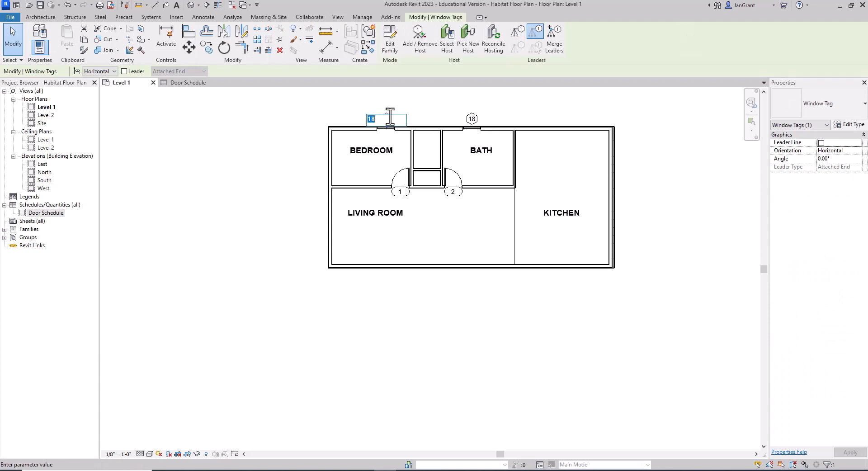
{"action": "left_click", "coordinate": [425, 103]}
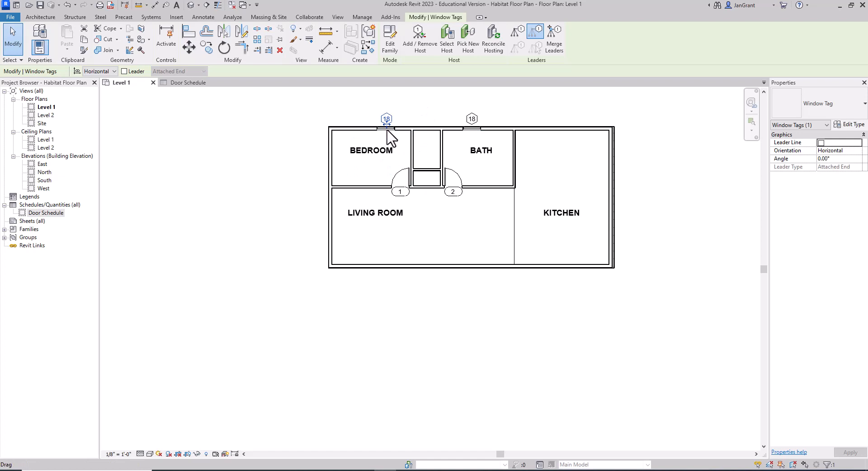
{"action": "left_click", "coordinate": [388, 127]}
{"action": "left_click", "coordinate": [432, 118]}
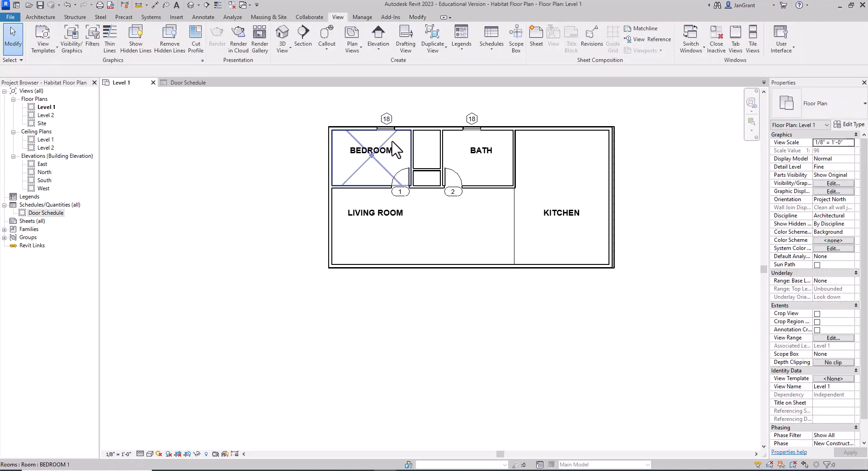
- Set the Type Mark of the bedroom window's Window-Double-Hung 36" x 60" type to 1, accepting the duplicate mark
{"action": "left_click", "coordinate": [388, 128]}
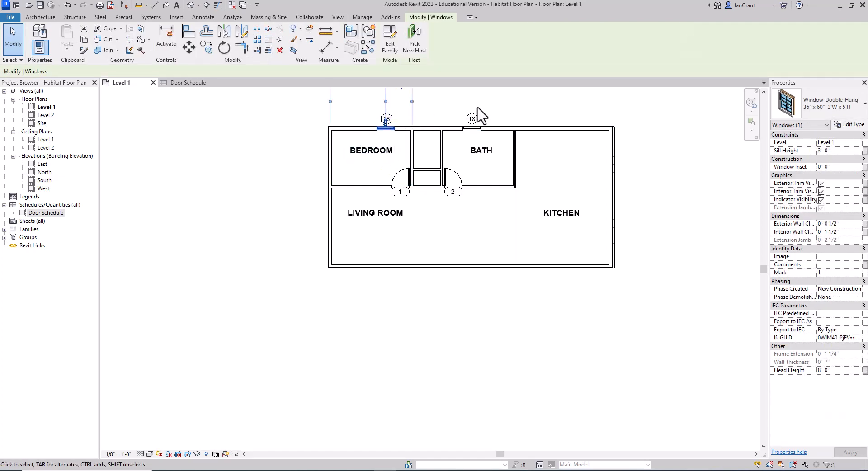
{"action": "left_click", "coordinate": [853, 126]}
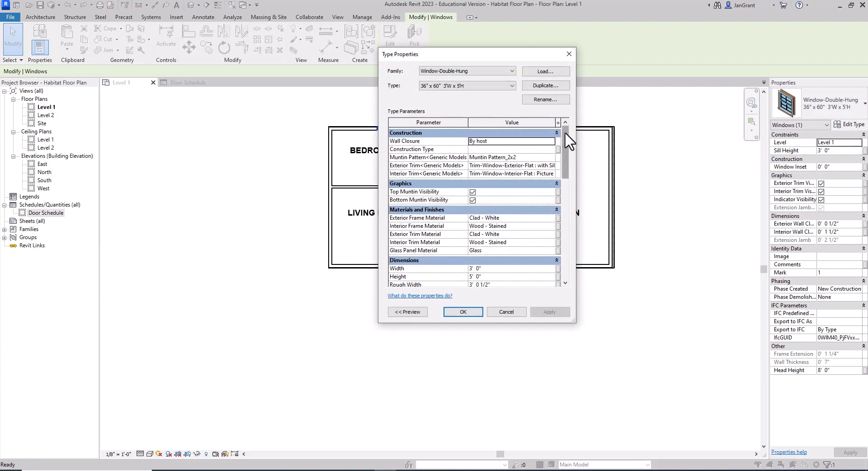
{"action": "left_click_drag", "start_coordinate": [565, 132], "coordinate": [559, 234]}
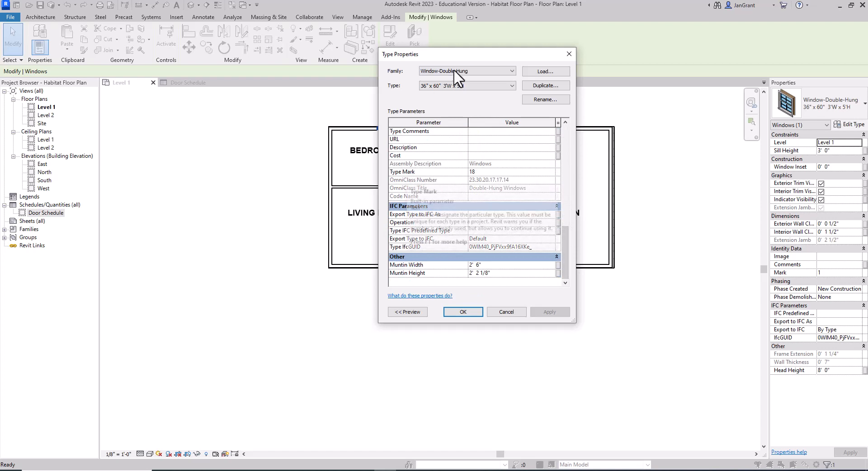
{"action": "left_click_drag", "start_coordinate": [467, 57], "coordinate": [533, 61]}
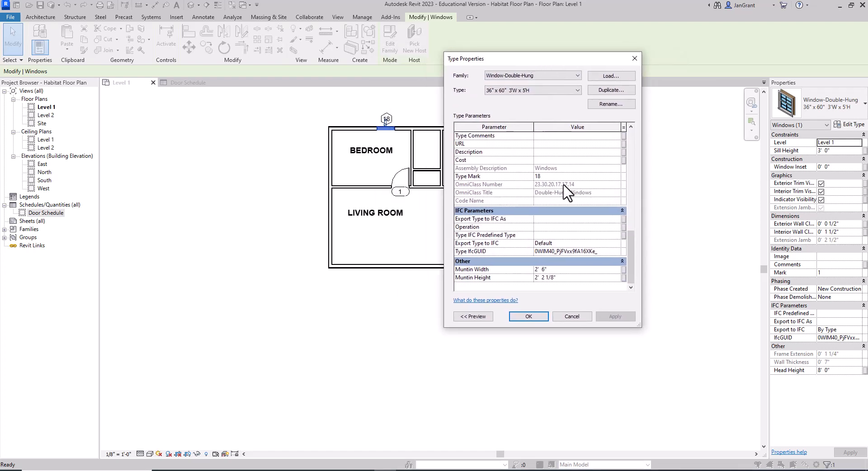
{"action": "left_click", "coordinate": [549, 176]}
{"action": "left_click", "coordinate": [535, 319]}
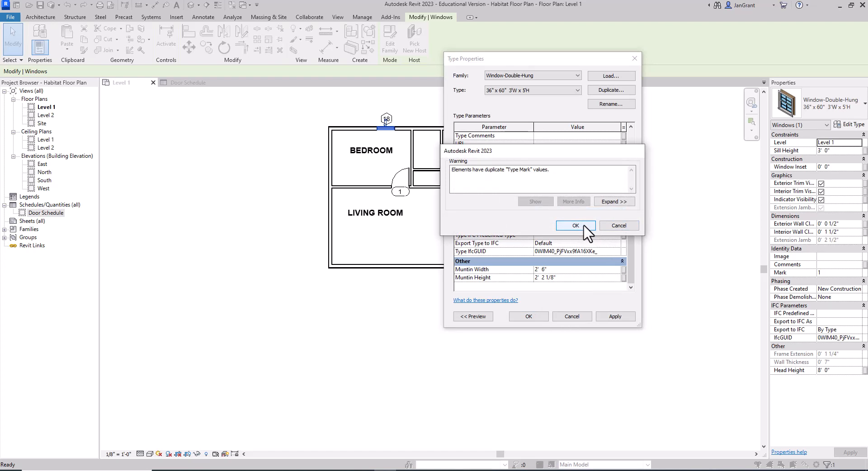
{"action": "left_click", "coordinate": [583, 224]}
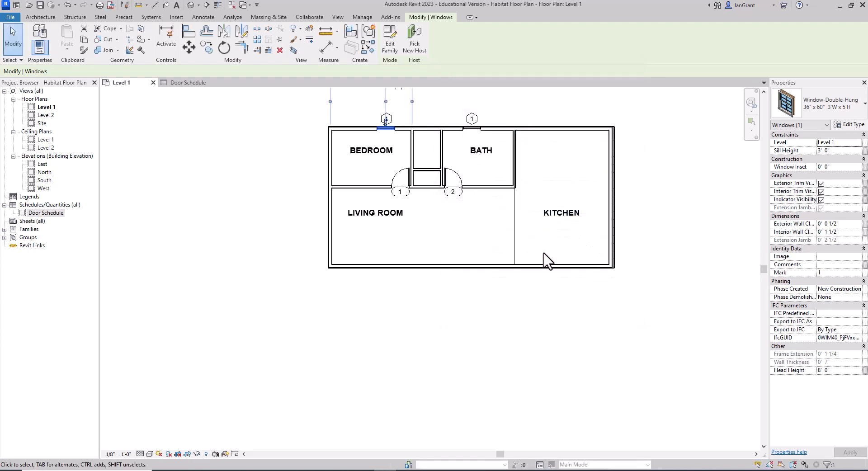
{"action": "key", "text": "Escape"}
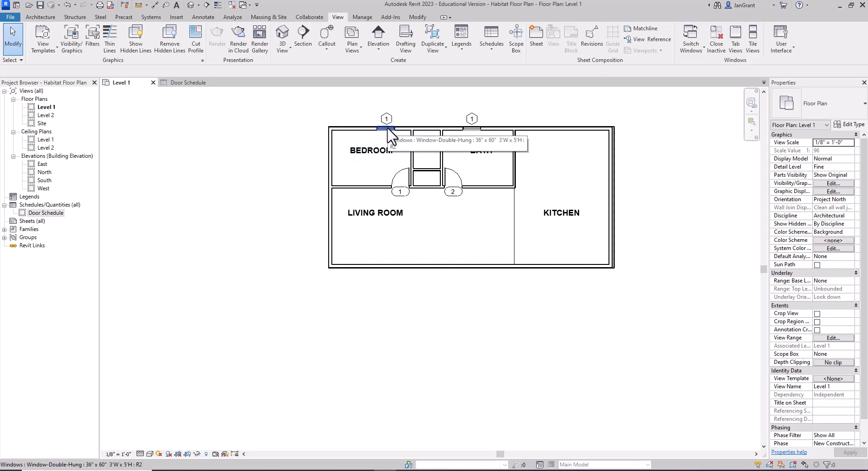
- Place a Window-Casement-Double 57" x 72" window in the living room's lower exterior wall, about 9' from the left exterior wall, dismissing the save reminder
{"action": "left_click", "coordinate": [40, 17]}
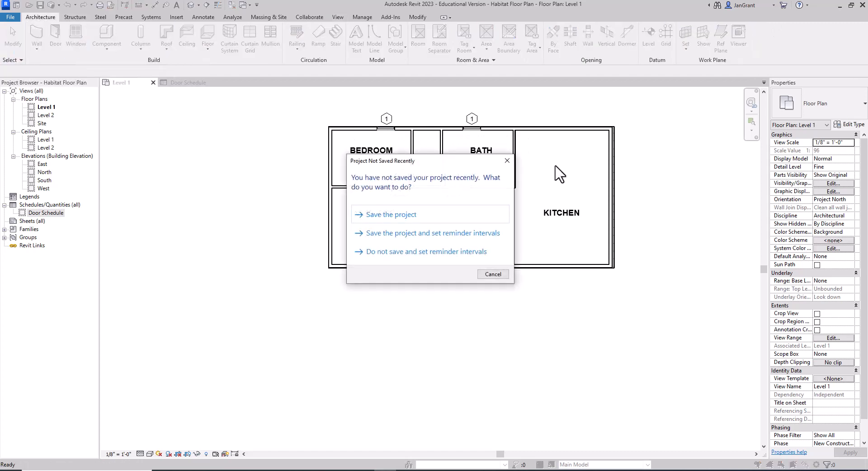
{"action": "left_click", "coordinate": [488, 275]}
{"action": "left_click", "coordinate": [849, 105]}
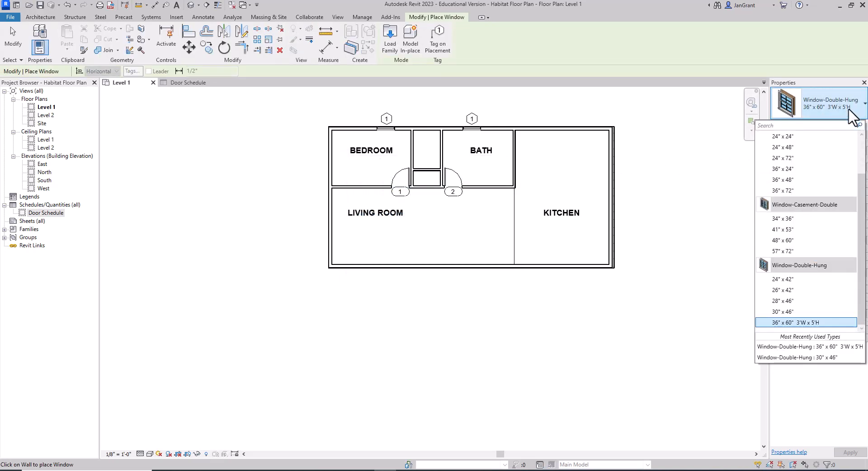
{"action": "left_click", "coordinate": [799, 252]}
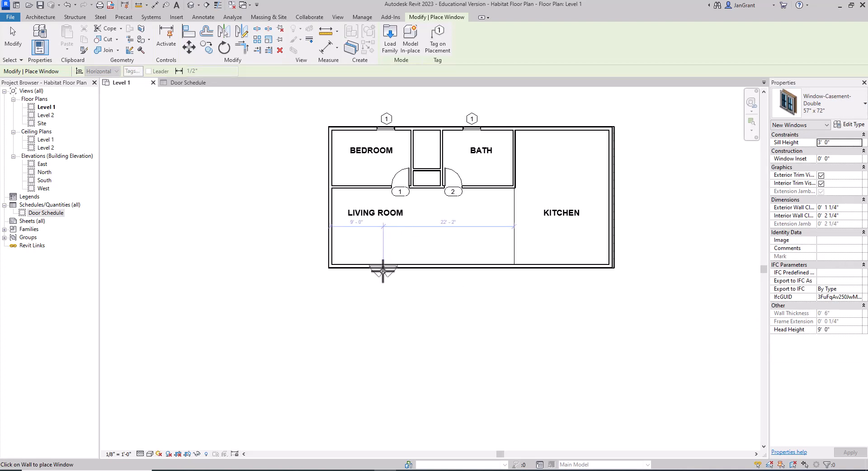
{"action": "left_click", "coordinate": [383, 270]}
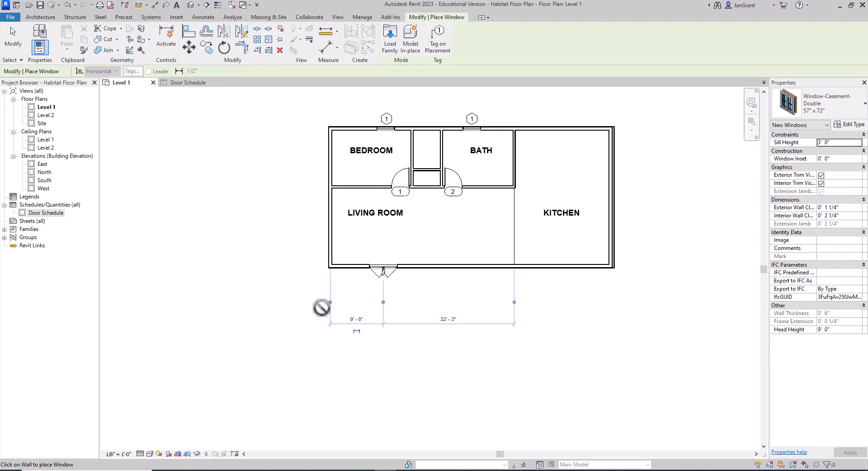
{"action": "key", "text": "super+p"}
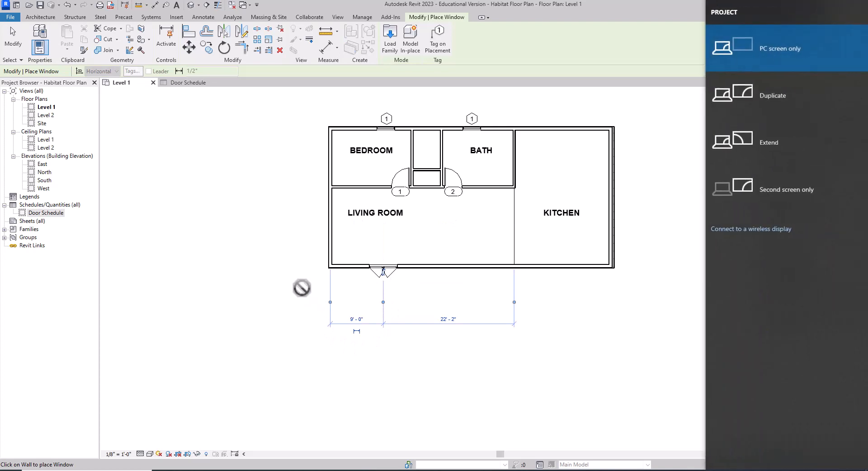
{"action": "key", "text": "Escape"}
{"action": "key", "text": "Escape"}
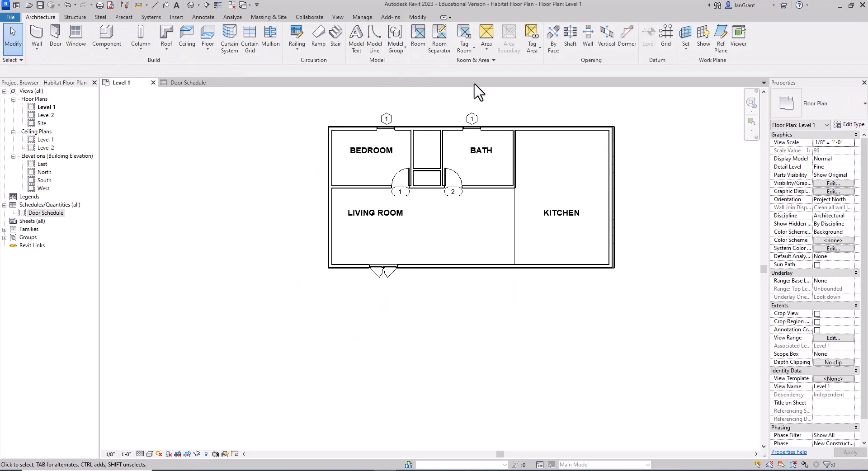
- Tag the living room's casement window by category, placing the tag just below the window without a leader
{"action": "left_click", "coordinate": [203, 17]}
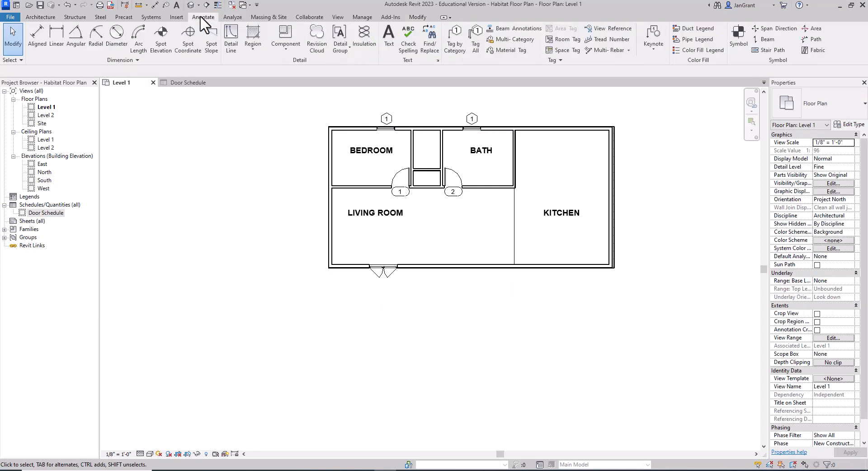
{"action": "left_click", "coordinate": [455, 39]}
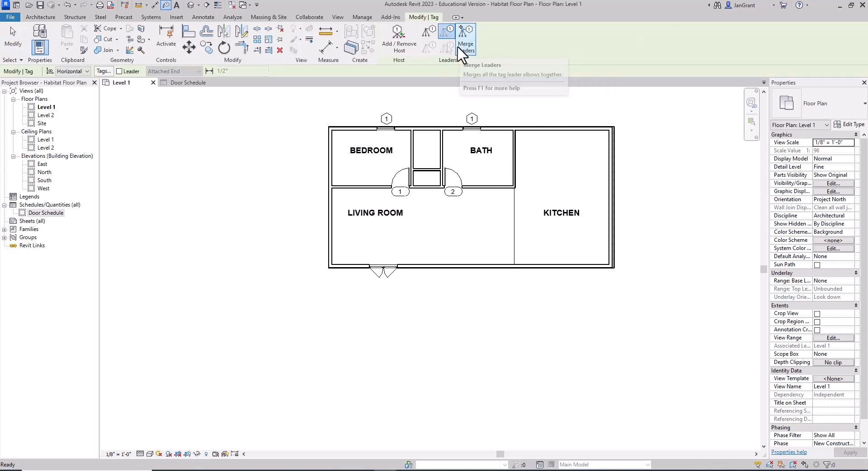
{"action": "left_click", "coordinate": [388, 273]}
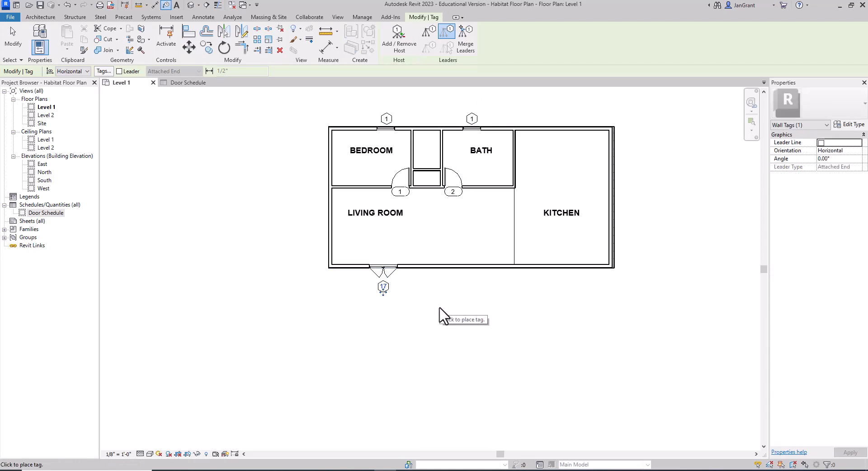
- Set the Type Mark of the living room's Window-Casement-Double 57" x 72" type to 2, accepting the duplicate mark
{"action": "key", "text": "Escape"}
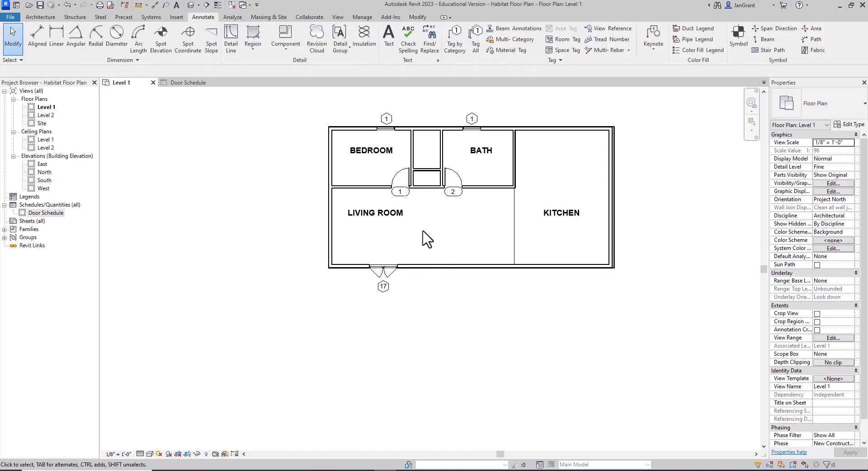
{"action": "left_click", "coordinate": [389, 266]}
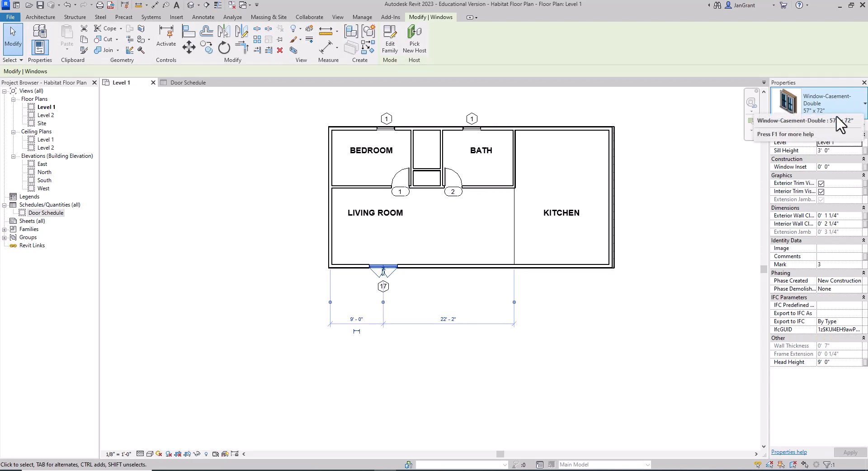
{"action": "left_click", "coordinate": [851, 125]}
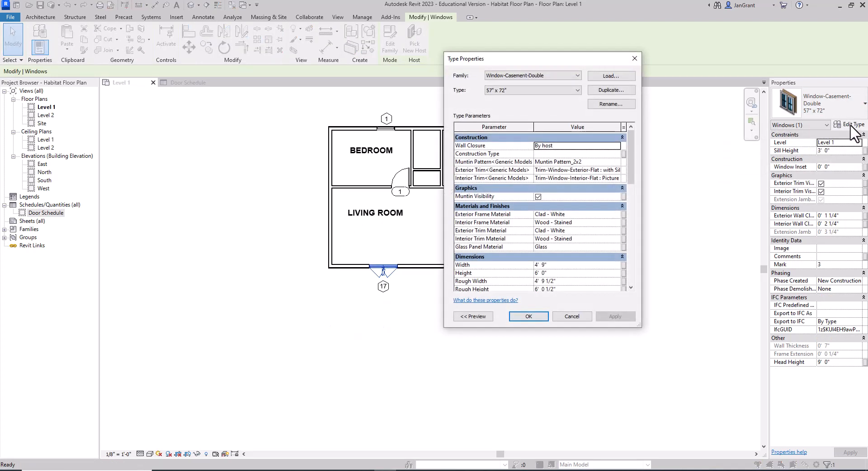
{"action": "left_click_drag", "start_coordinate": [630, 154], "coordinate": [627, 265]}
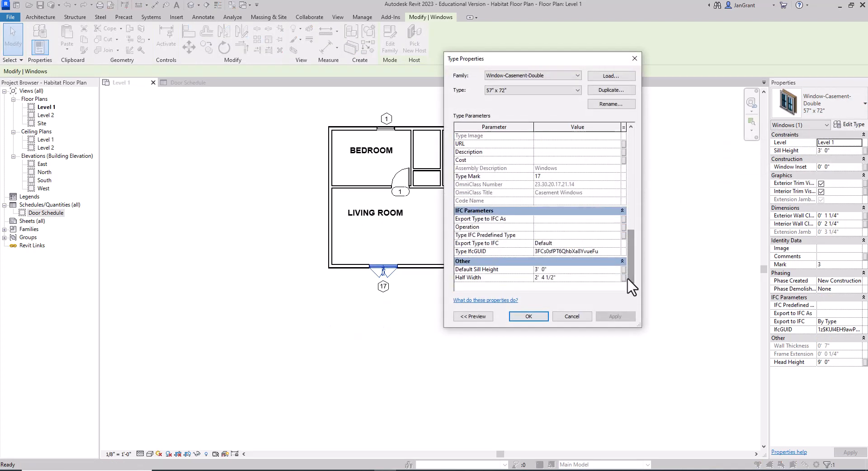
{"action": "left_click", "coordinate": [548, 176]}
{"action": "left_click_drag", "start_coordinate": [548, 177], "coordinate": [526, 179]}
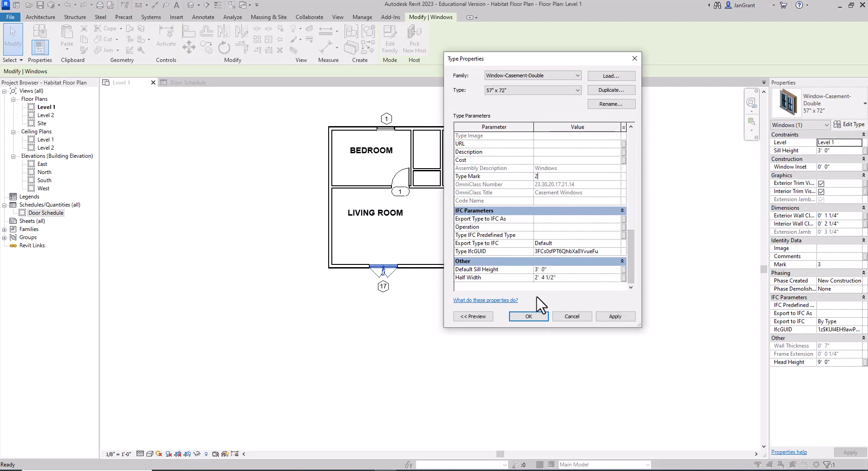
{"action": "left_click", "coordinate": [539, 316]}
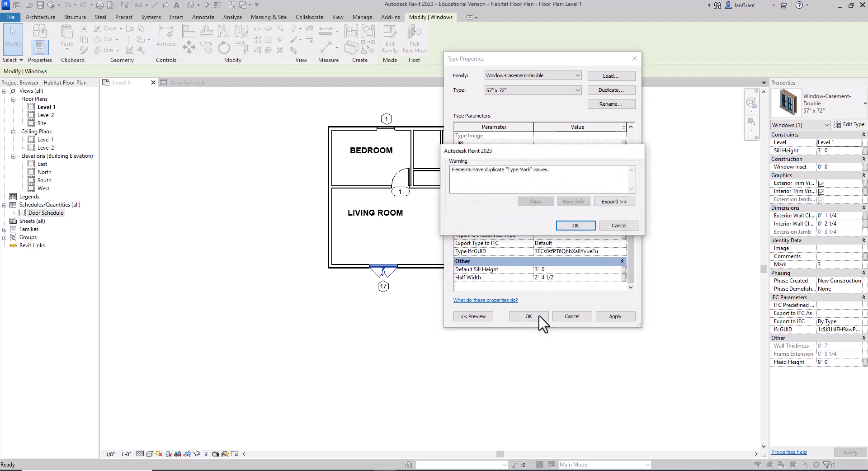
{"action": "left_click", "coordinate": [588, 226]}
{"action": "left_click", "coordinate": [587, 361]}
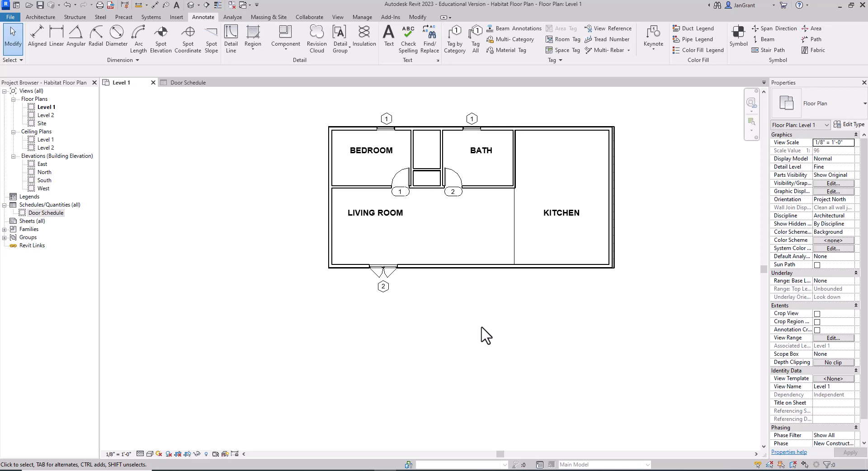
- Start a new building component schedule for the Windows category, named Window Schedule, in the New Construction phase
{"action": "left_click", "coordinate": [342, 17]}
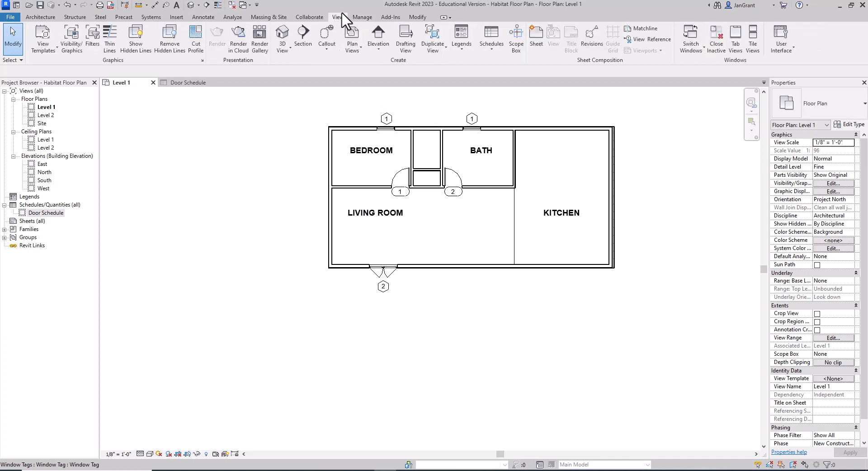
{"action": "left_click", "coordinate": [495, 50]}
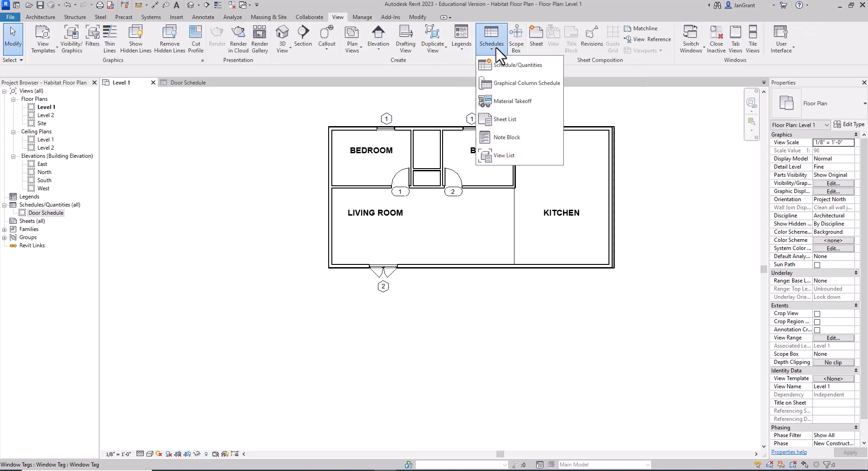
{"action": "left_click", "coordinate": [524, 68]}
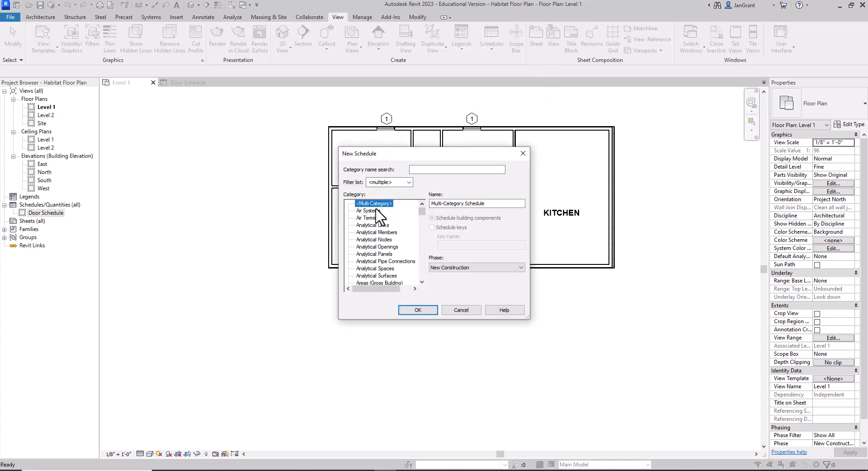
{"action": "left_click_drag", "start_coordinate": [422, 210], "coordinate": [419, 281]}
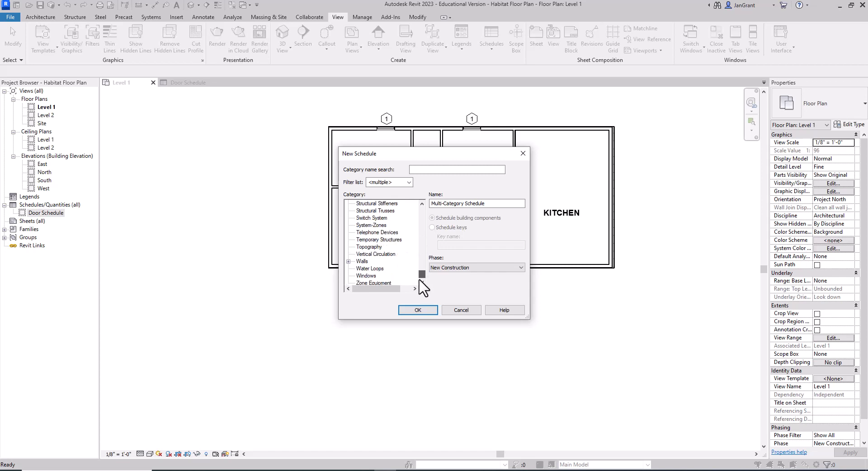
{"action": "left_click", "coordinate": [365, 275]}
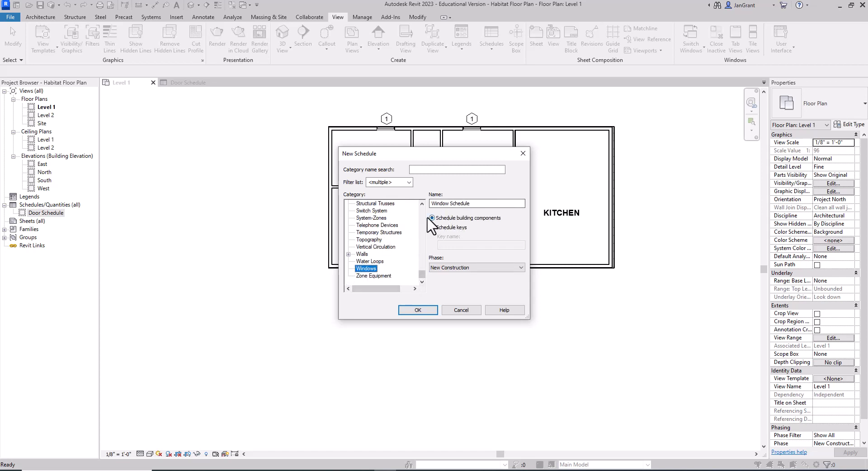
{"action": "left_click", "coordinate": [424, 310]}
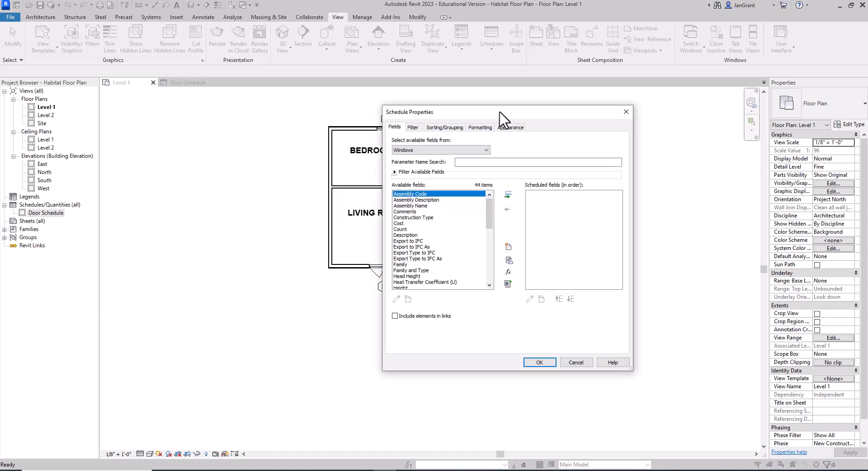
{"action": "left_click_drag", "start_coordinate": [500, 113], "coordinate": [364, 114]}
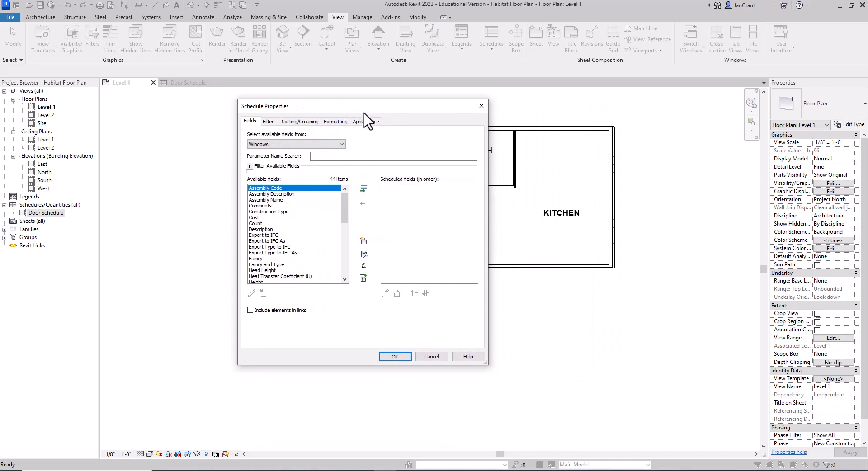
- Consult the window schedule in the stewart2.pdf reference and add the Mark and Width fields to the new schedule
{"action": "left_click", "coordinate": [186, 470]}
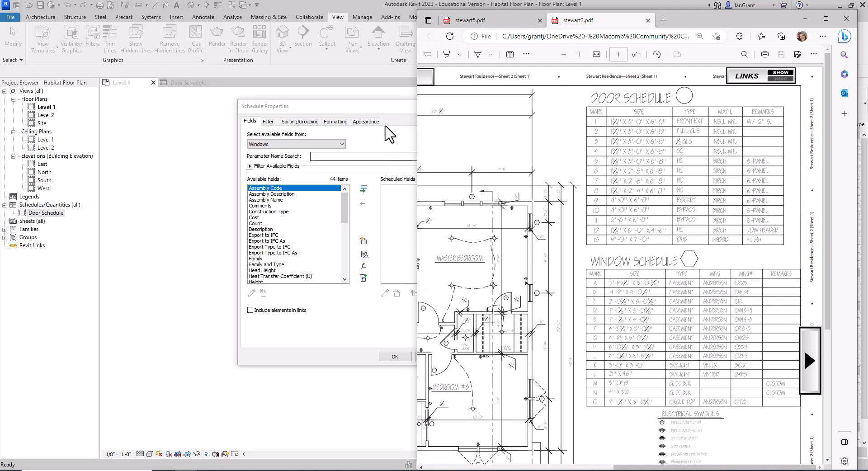
{"action": "left_click", "coordinate": [383, 151]}
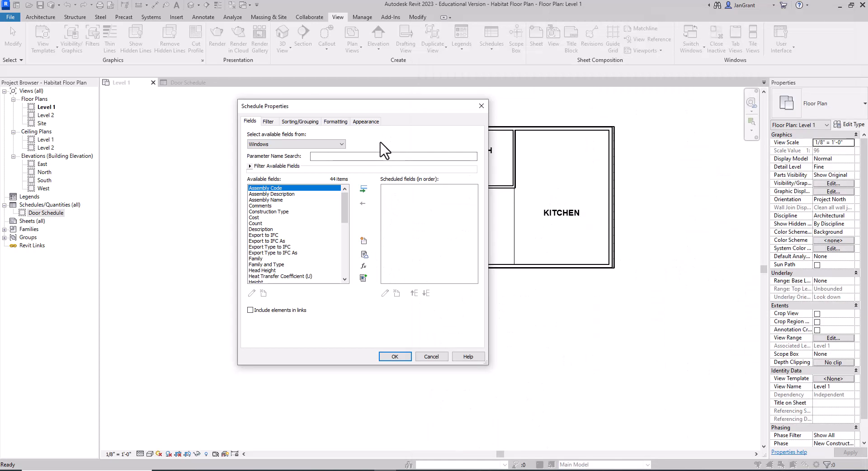
{"action": "left_click_drag", "start_coordinate": [344, 200], "coordinate": [348, 230]}
{"action": "left_click", "coordinate": [260, 246]}
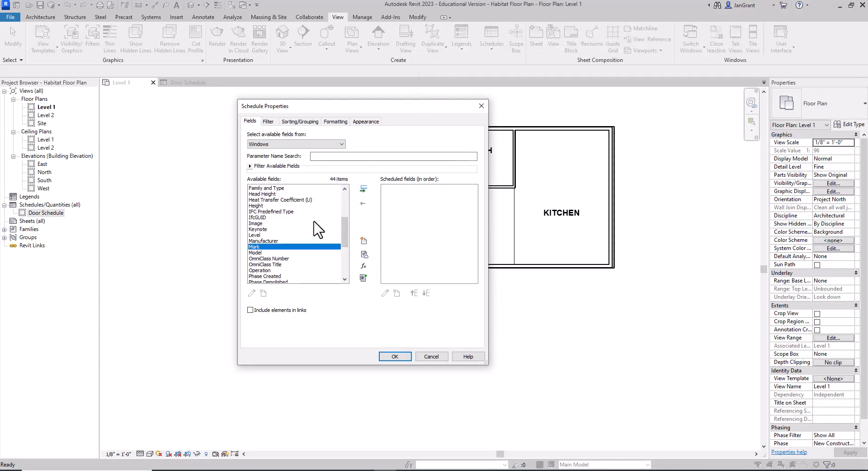
{"action": "left_click", "coordinate": [364, 190]}
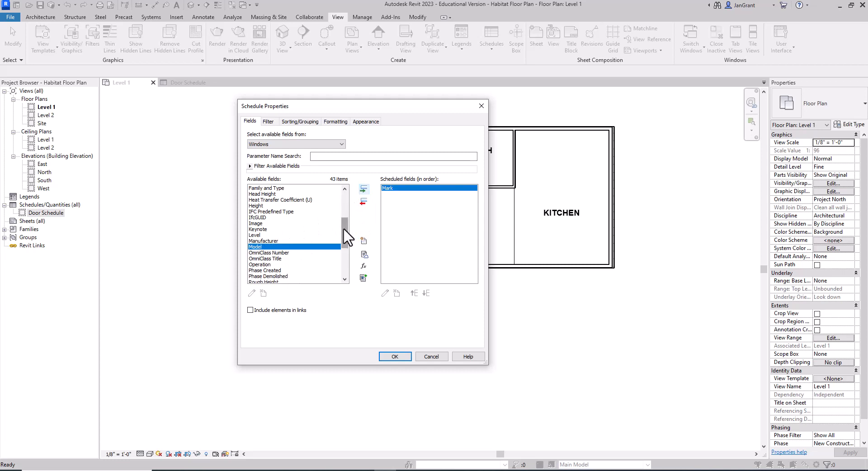
{"action": "left_click_drag", "start_coordinate": [344, 230], "coordinate": [343, 270]}
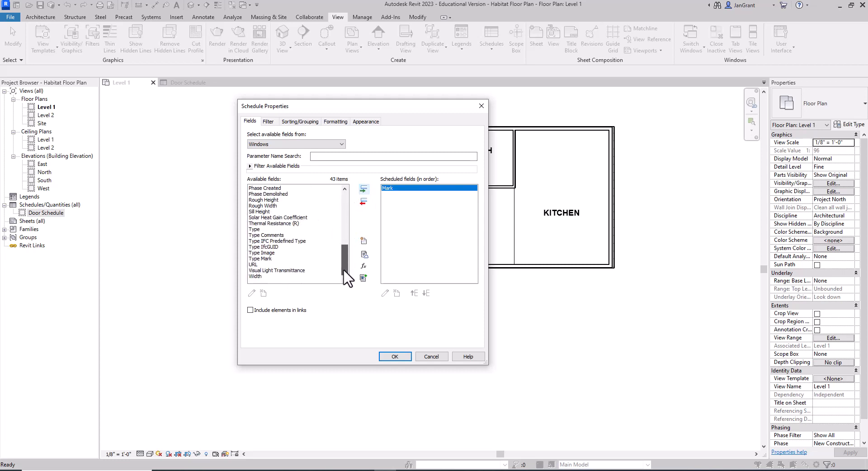
{"action": "left_click", "coordinate": [271, 277]}
{"action": "left_click", "coordinate": [363, 189]}
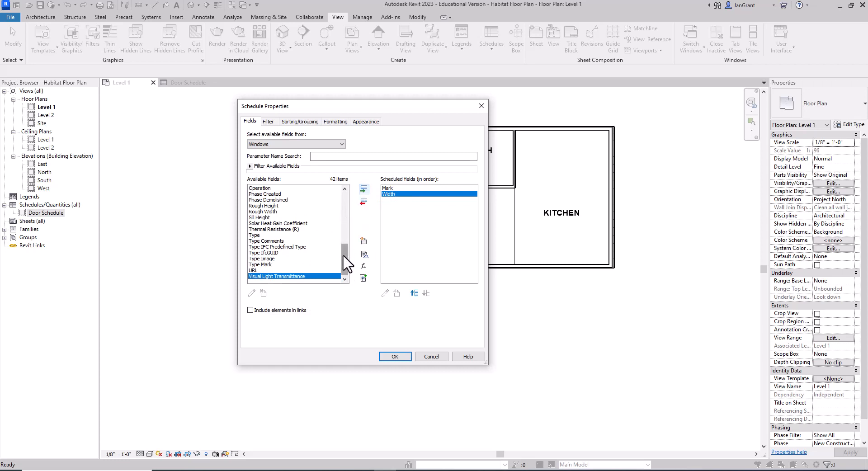
- Add the Height, Family, and Family and Type fields to the window schedule
{"action": "left_click_drag", "start_coordinate": [343, 240], "coordinate": [350, 228]}
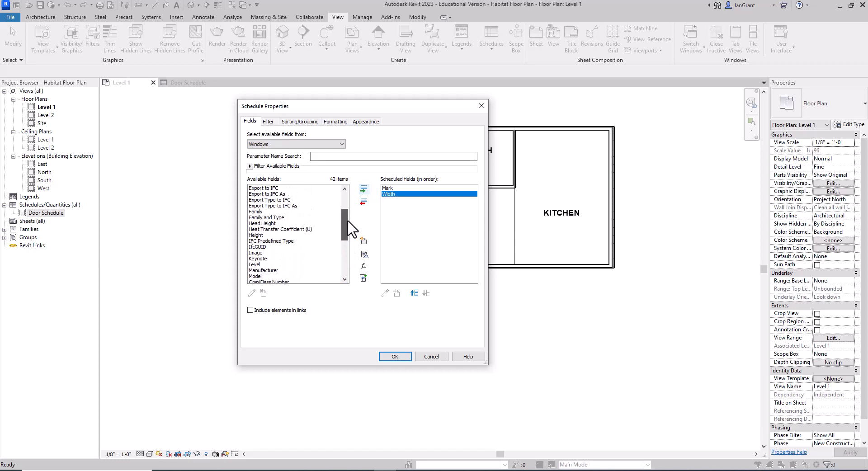
{"action": "left_click", "coordinate": [256, 235]}
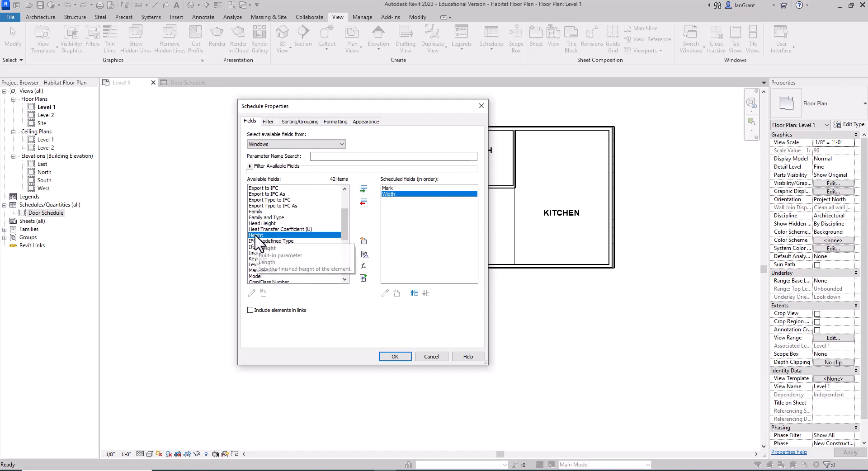
{"action": "left_click", "coordinate": [363, 189]}
{"action": "mouse_move", "coordinate": [347, 225]}
{"action": "left_mouse_down"}
{"action": "mouse_move", "coordinate": [351, 234]}
{"action": "mouse_move", "coordinate": [352, 222]}
{"action": "left_mouse_up"}
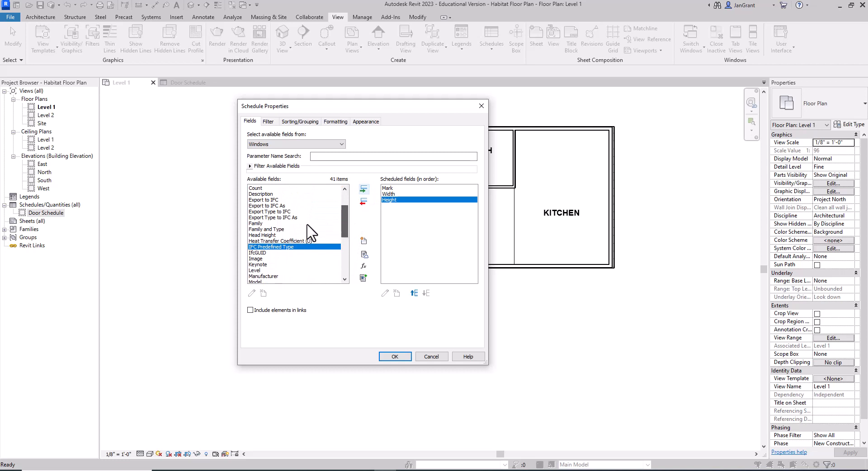
{"action": "left_click", "coordinate": [258, 224]}
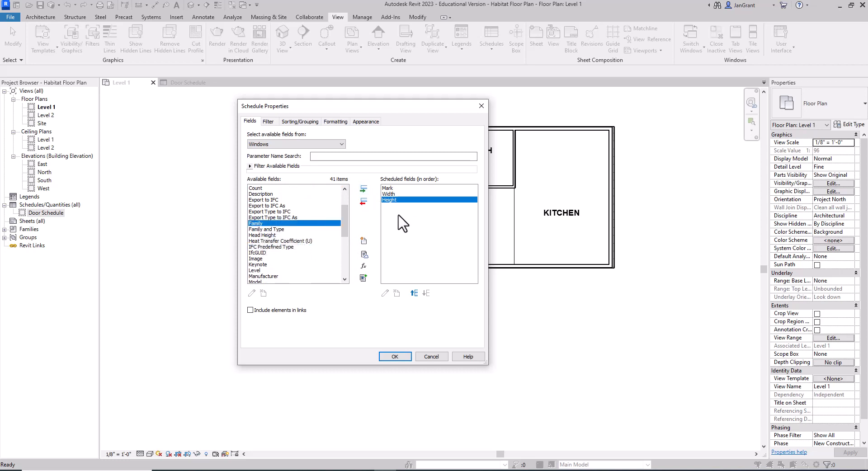
{"action": "left_click", "coordinate": [364, 189]}
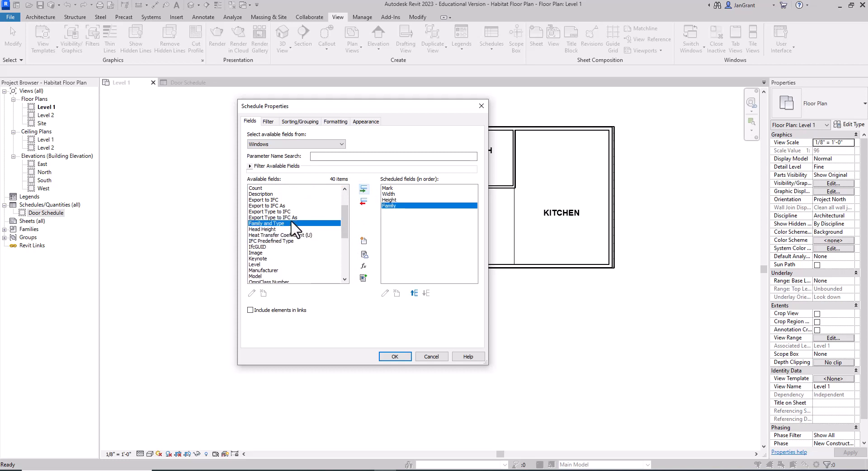
{"action": "left_click", "coordinate": [363, 189]}
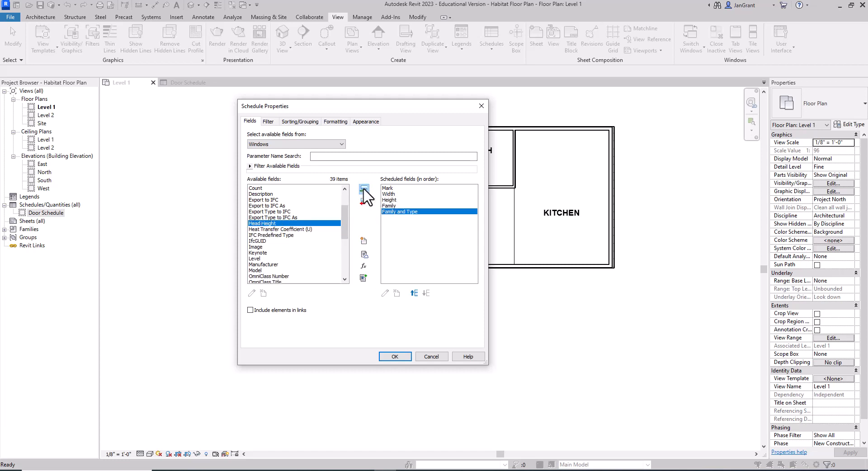
- Add the Comments field as the last column and generate the window schedule
{"action": "mouse_move", "coordinate": [346, 210]}
{"action": "left_mouse_down"}
{"action": "mouse_move", "coordinate": [344, 263]}
{"action": "mouse_move", "coordinate": [344, 218]}
{"action": "mouse_move", "coordinate": [358, 213]}
{"action": "left_mouse_up"}
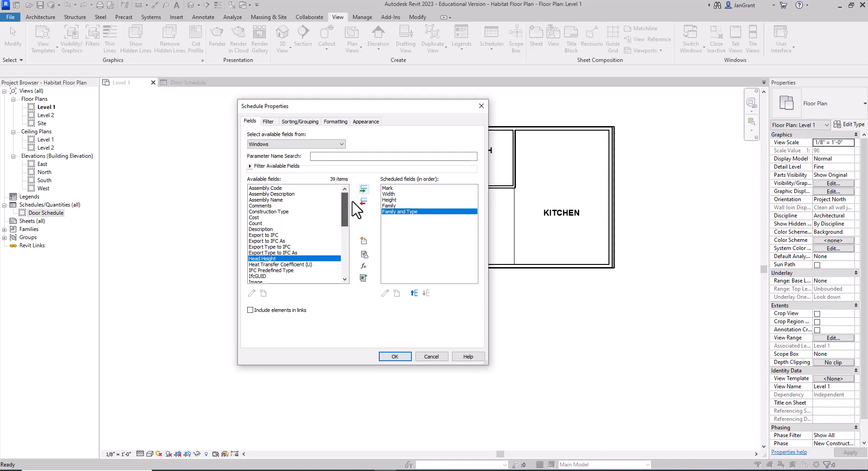
{"action": "left_click", "coordinate": [266, 205]}
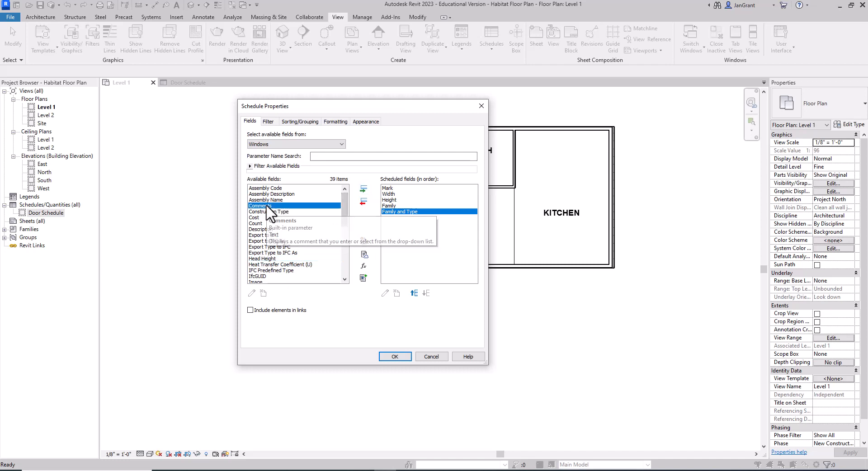
{"action": "left_click", "coordinate": [367, 190]}
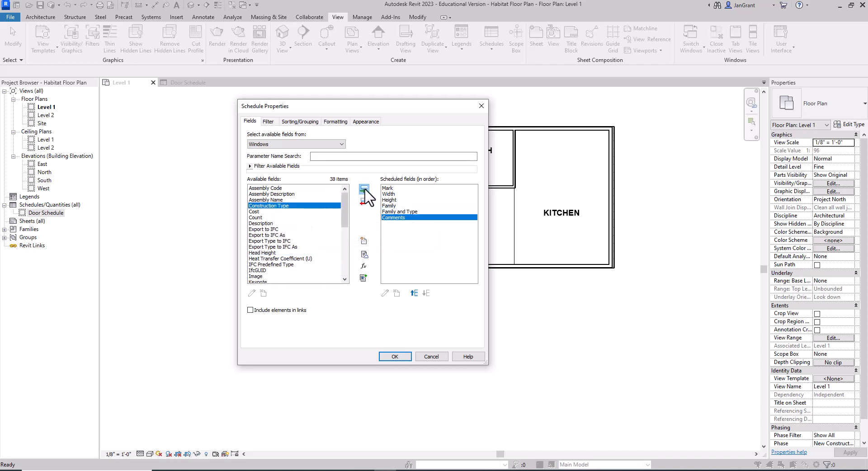
{"action": "left_click", "coordinate": [398, 357]}
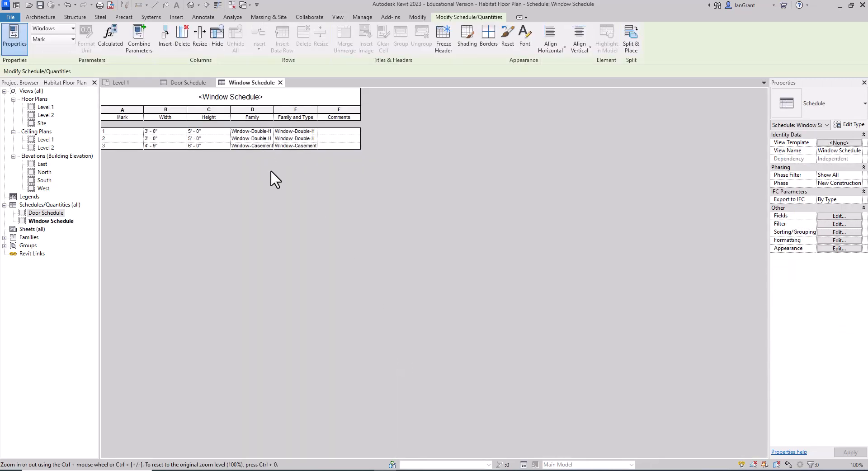
- Widen the Family and Type column and the Family column until their full window names fit
{"action": "left_click_drag", "start_coordinate": [339, 110], "coordinate": [393, 109]}
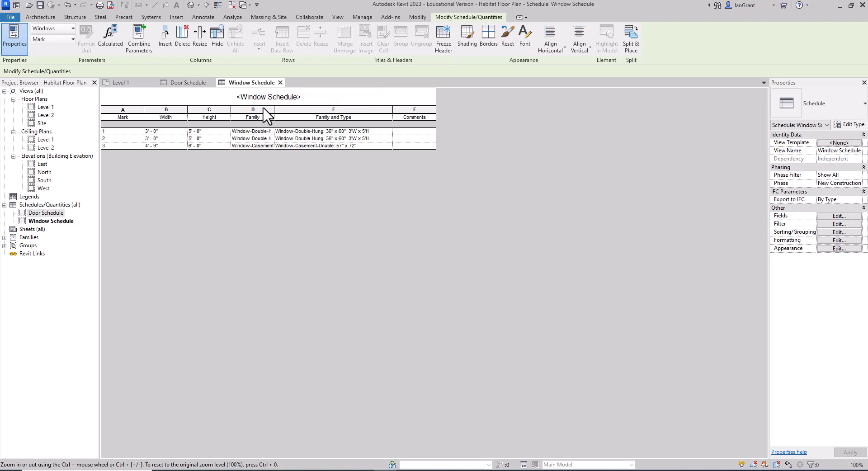
{"action": "left_click_drag", "start_coordinate": [274, 110], "coordinate": [304, 113]}
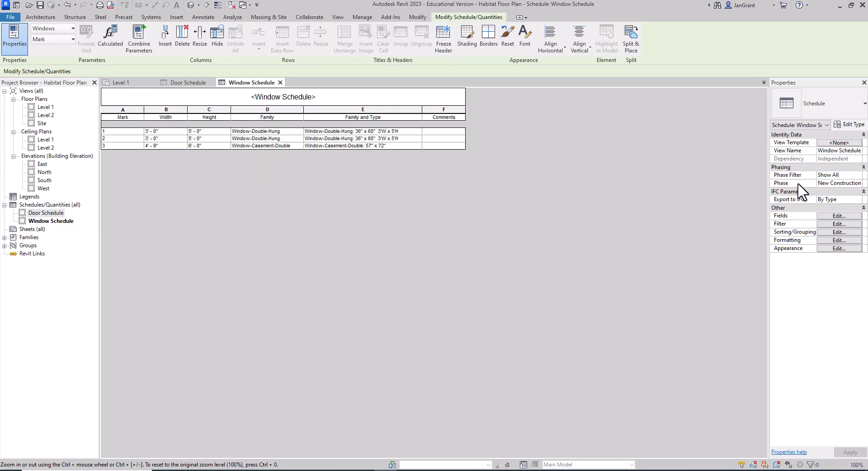
- Remove the Family and Type field from the window schedule's scheduled fields
{"action": "left_click", "coordinate": [844, 216]}
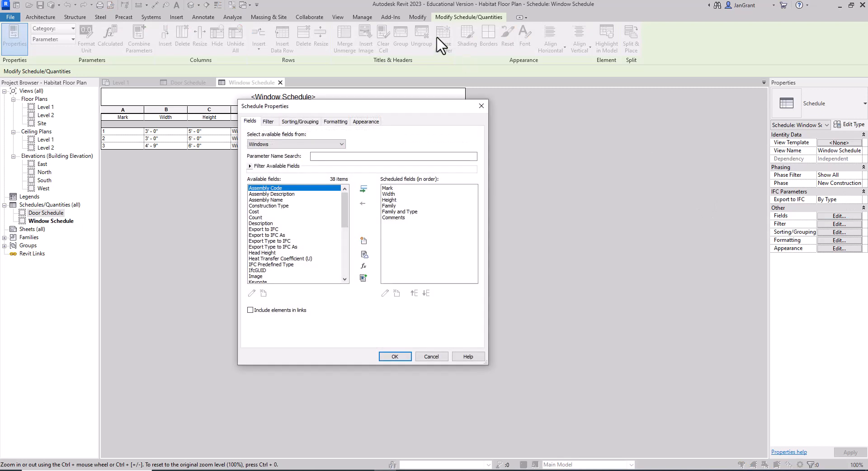
{"action": "left_click_drag", "start_coordinate": [414, 101], "coordinate": [653, 82]}
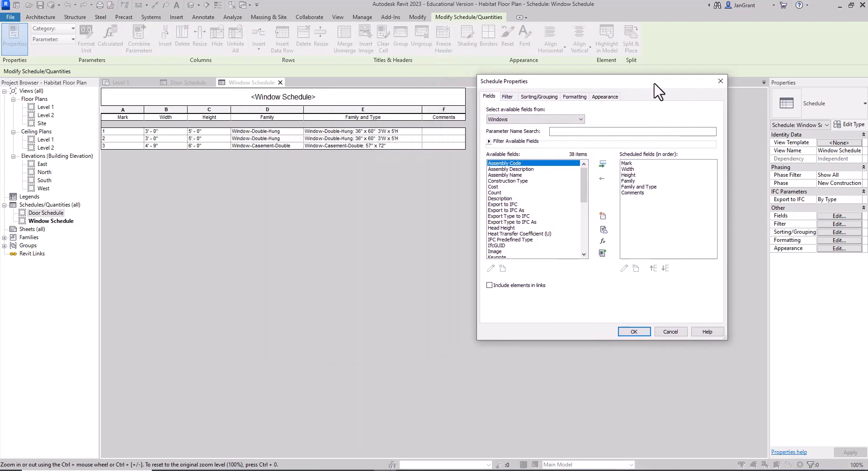
{"action": "left_click", "coordinate": [650, 187]}
{"action": "left_click", "coordinate": [602, 176]}
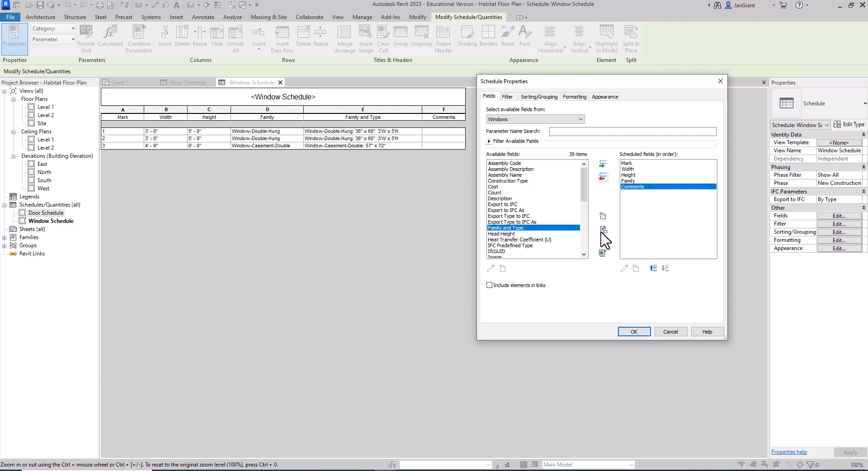
{"action": "left_click", "coordinate": [645, 332]}
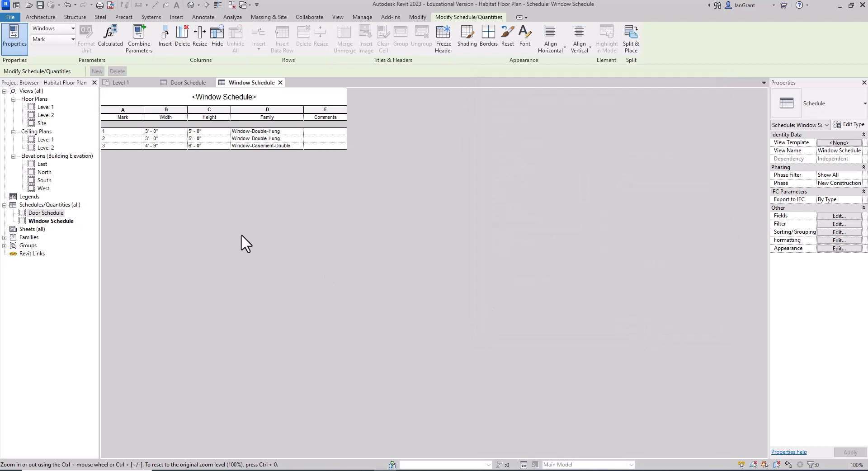
- Rename the window schedule's Family heading to TYPE and put the Comments heading in capitals as COMMENTS
{"action": "left_click", "coordinate": [271, 118]}
{"action": "left_click", "coordinate": [271, 118]}
{"action": "left_click_drag", "start_coordinate": [275, 118], "coordinate": [259, 119]}
{"action": "type", "text": "t"}
{"action": "type", "text": "TYPE"}
{"action": "key", "text": "BackSpace"}
{"action": "key", "text": "BackSpace"}
{"action": "key", "text": "BackSpace"}
{"action": "type", "text": "YPE"}
{"action": "left_click", "coordinate": [323, 118]}
{"action": "left_click_drag", "start_coordinate": [339, 116], "coordinate": [301, 120]}
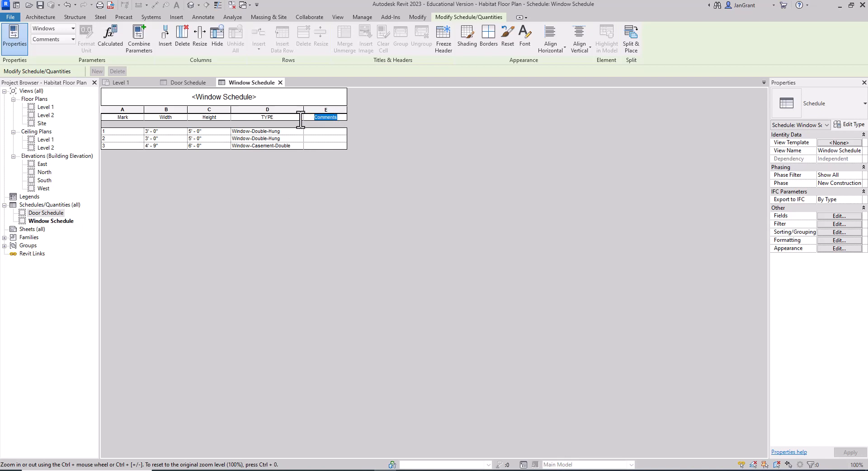
{"action": "type", "text": "COMMENTS"}
- Change the Height, Width and Mark headings of the window schedule to HEIGHT, WIDTH and MARK
{"action": "left_click", "coordinate": [222, 119]}
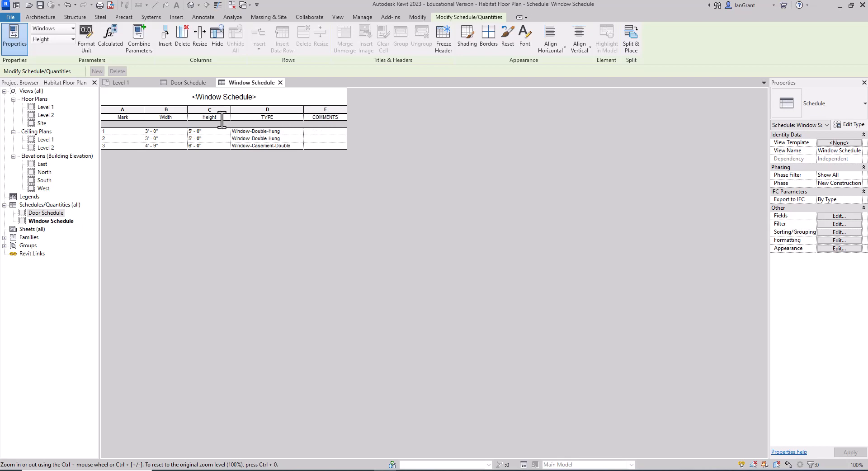
{"action": "left_click_drag", "start_coordinate": [222, 119], "coordinate": [179, 118]}
{"action": "type", "text": "HEIGHT"}
{"action": "left_click", "coordinate": [179, 119]}
{"action": "double_click", "coordinate": [178, 120]}
{"action": "type", "text": "WI"}
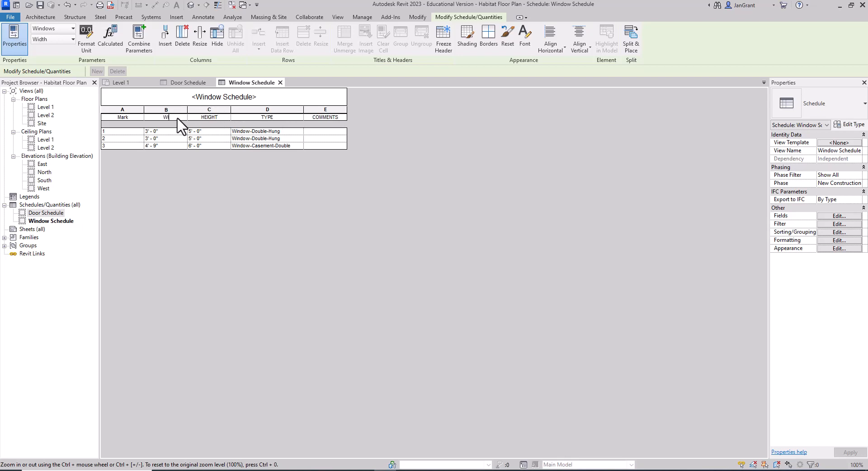
{"action": "type", "text": "DTH"}
{"action": "left_click", "coordinate": [131, 119]}
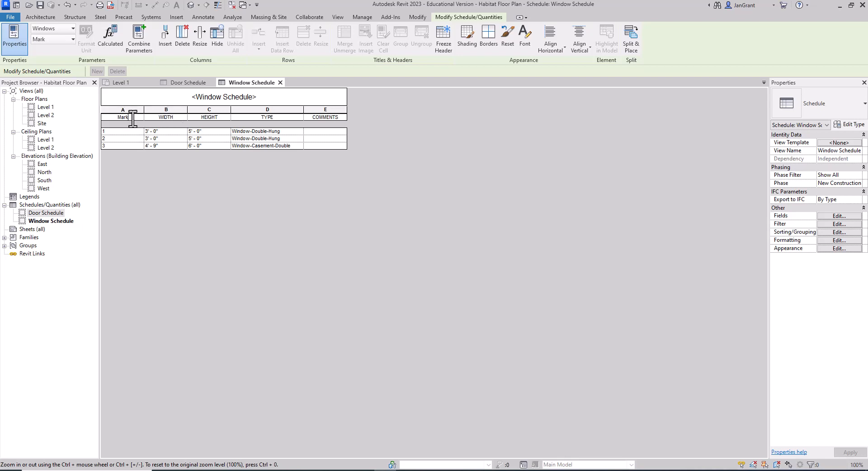
{"action": "double_click", "coordinate": [124, 118]}
{"action": "type", "text": "MARK"}
- Set the alignment of all window schedule fields, Mark through Comments, to Center
{"action": "left_click", "coordinate": [843, 241]}
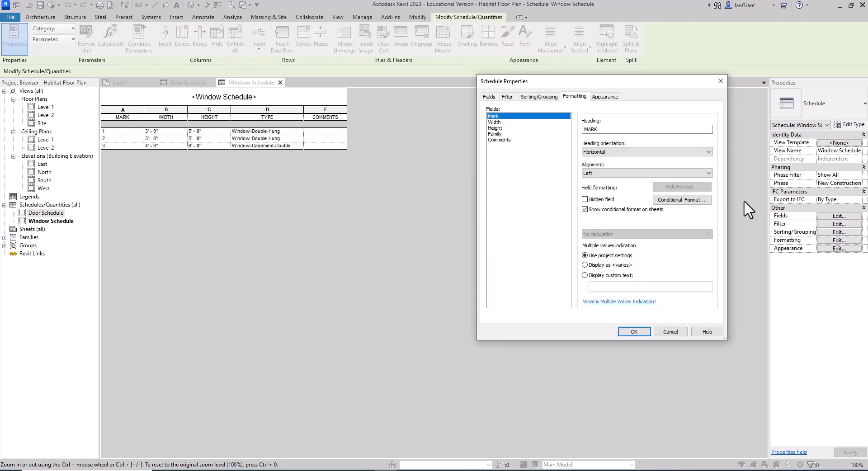
{"action": "left_click", "coordinate": [508, 140], "text": "shift"}
{"action": "left_click", "coordinate": [676, 172]}
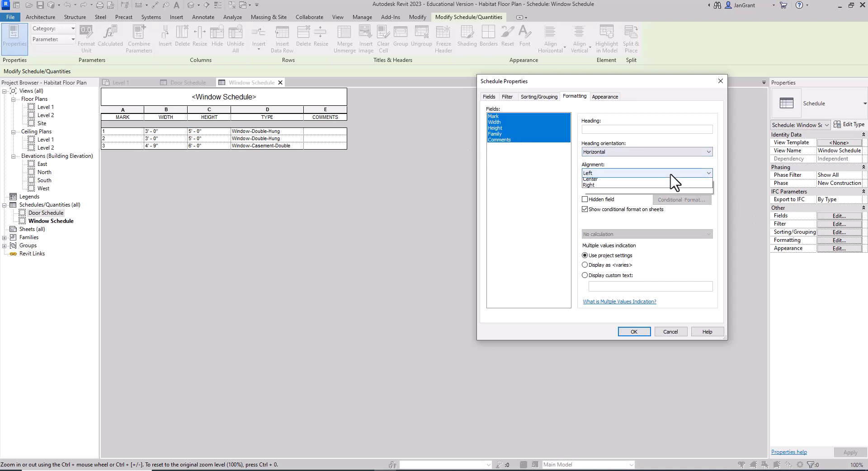
{"action": "left_click", "coordinate": [633, 187]}
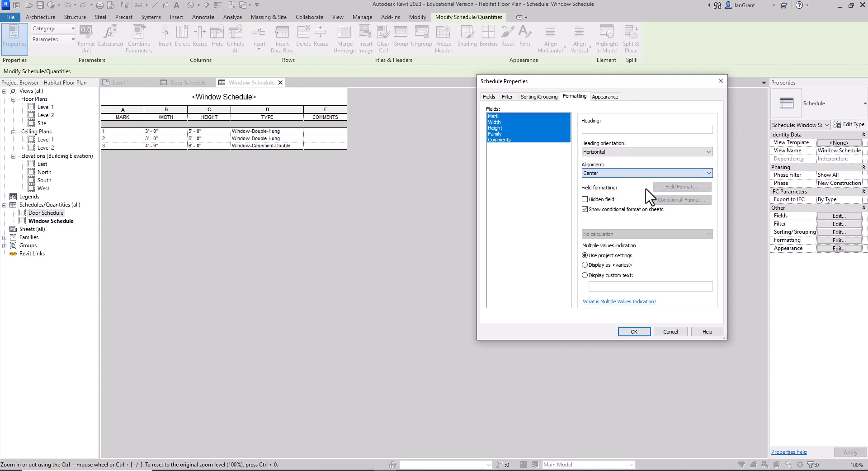
{"action": "left_click", "coordinate": [639, 334]}
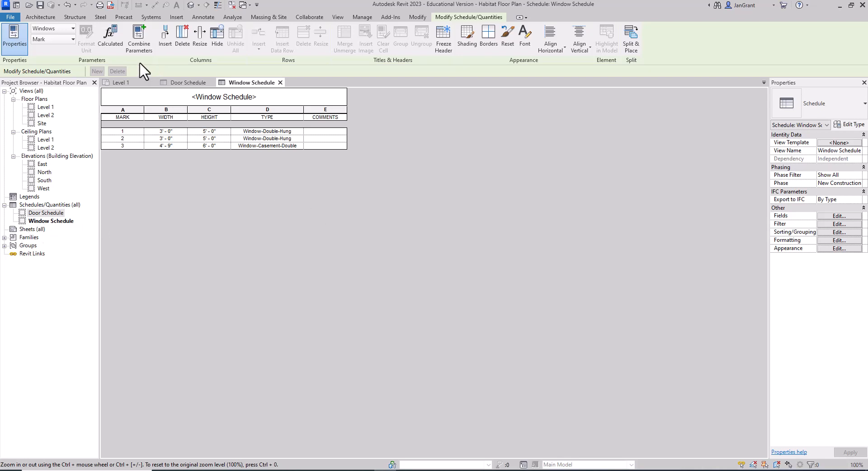
- Return to the Level 1 floor plan and duplicate that view with detailing
{"action": "left_click", "coordinate": [131, 84]}
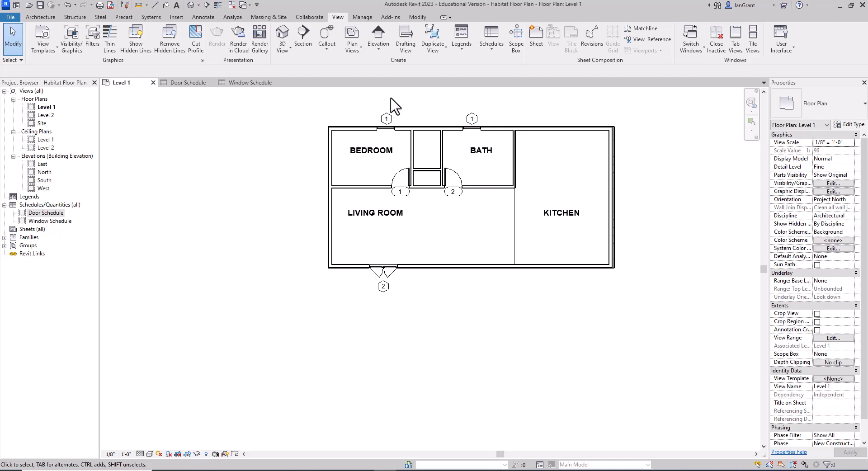
{"action": "left_click", "coordinate": [47, 107]}
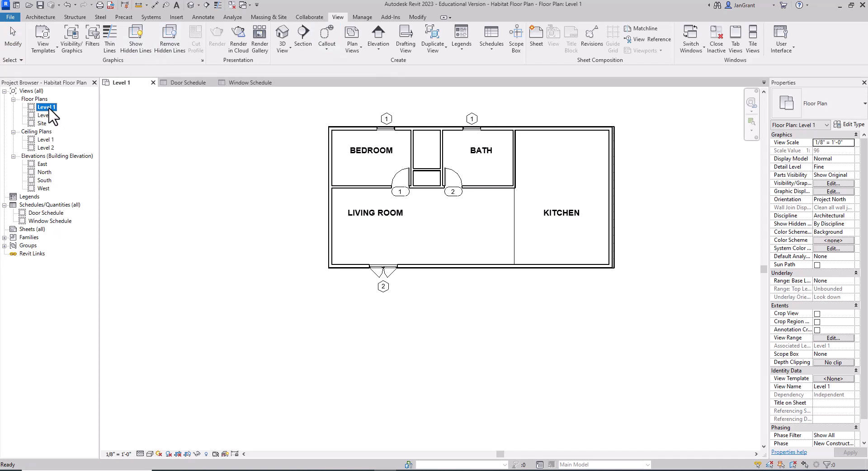
{"action": "right_click", "coordinate": [50, 108]}
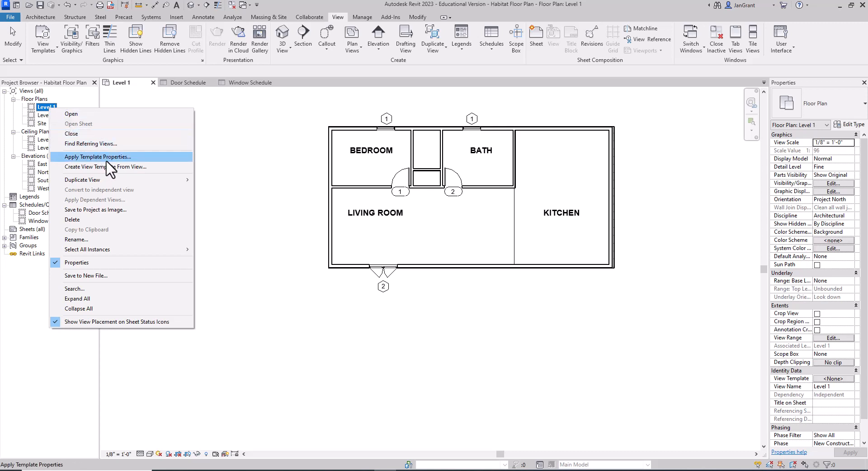
{"action": "mouse_move", "coordinate": [116, 180]}
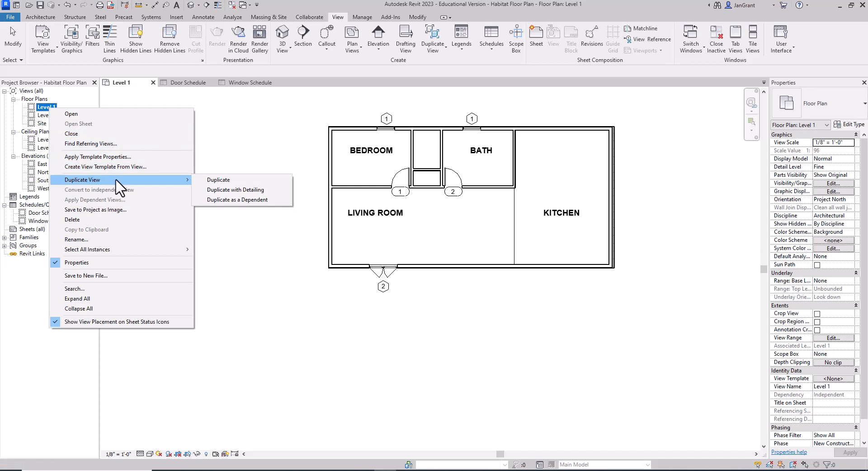
{"action": "left_click", "coordinate": [272, 191]}
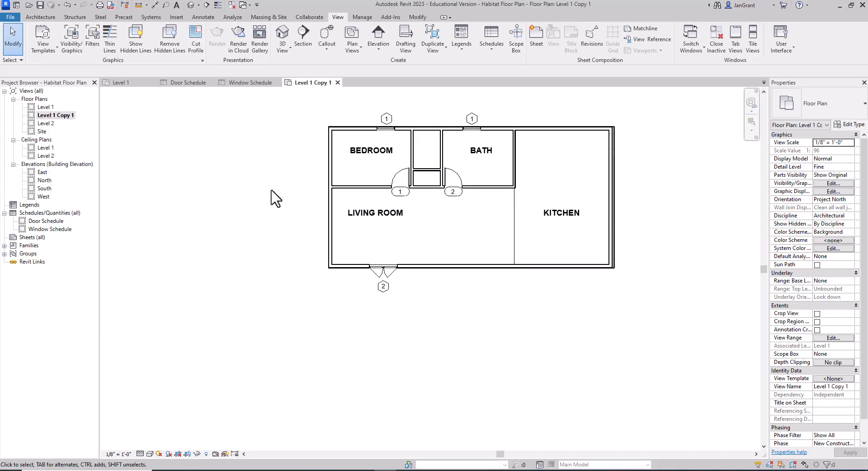
- Rename the duplicated Level 1 view as COLOR CODED PLAN
{"action": "right_click", "coordinate": [66, 117]}
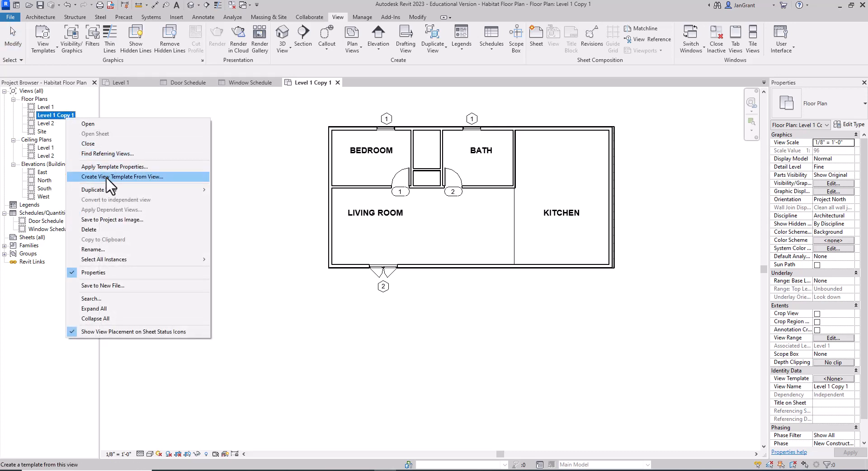
{"action": "left_click", "coordinate": [105, 249]}
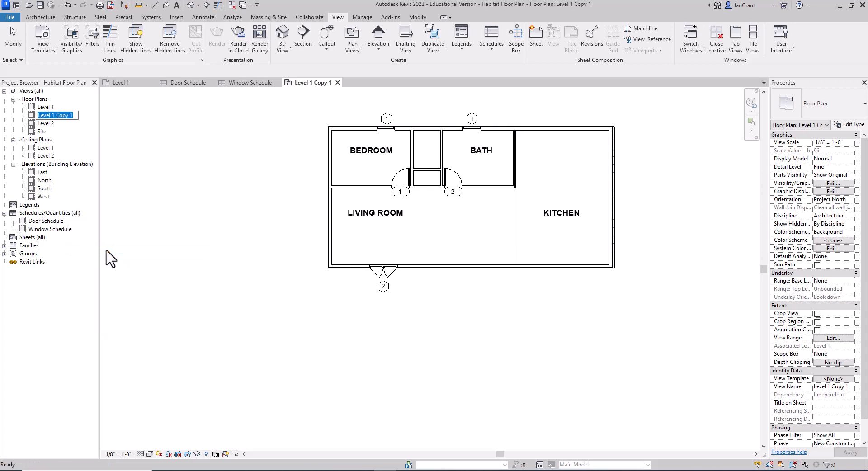
{"action": "type", "text": "COLOR CODED PLAN"}
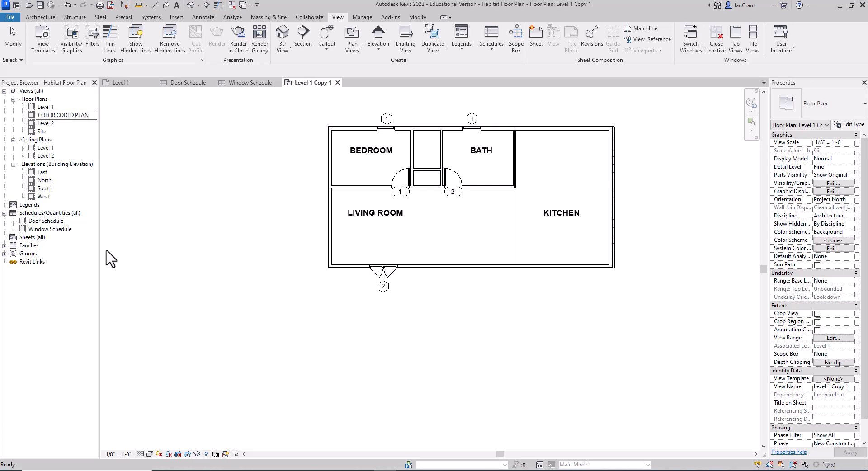
{"action": "left_click", "coordinate": [146, 183]}
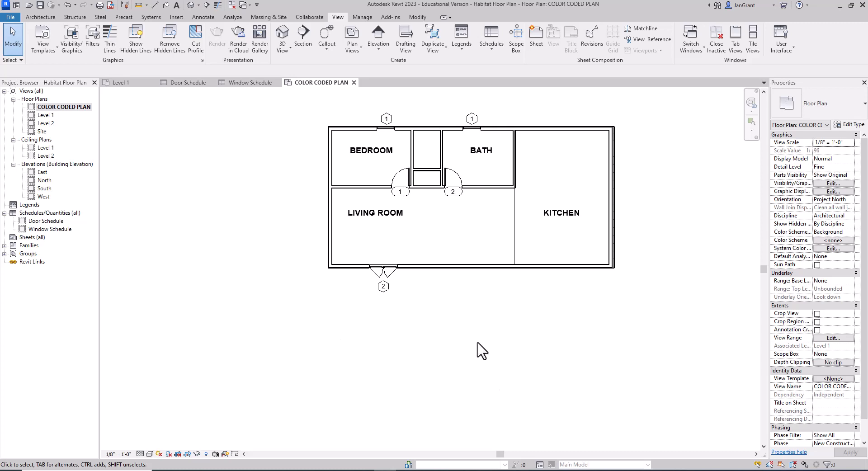
- Assign the Rooms category's Name color scheme to the COLOR CODED PLAN view with its preset room colors and review the scheme settings
{"action": "scroll", "coordinate": [863, 163], "scroll_direction": "down", "scroll_amount": 1}
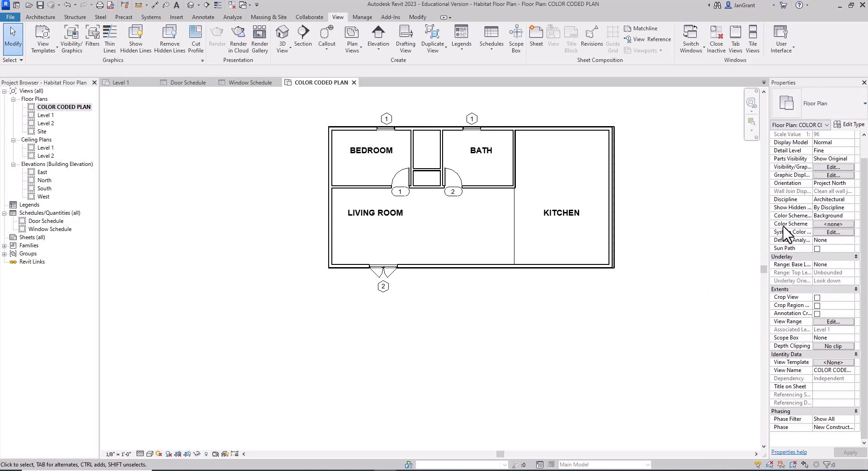
{"action": "left_click", "coordinate": [841, 224]}
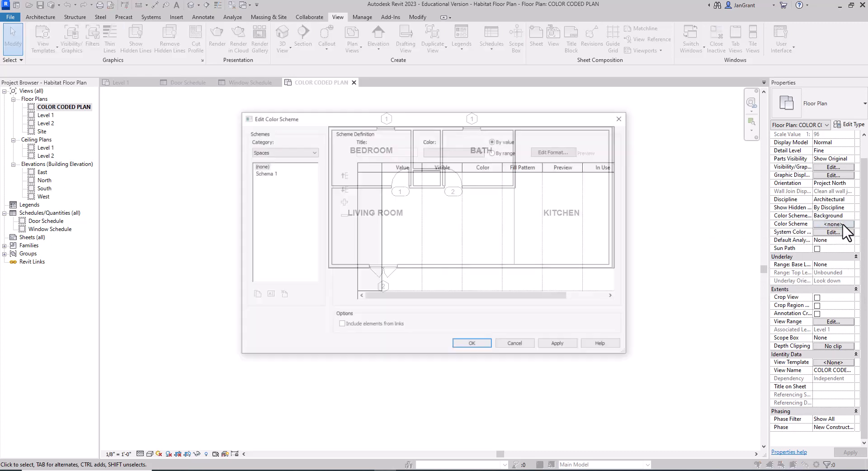
{"action": "left_click", "coordinate": [314, 152]}
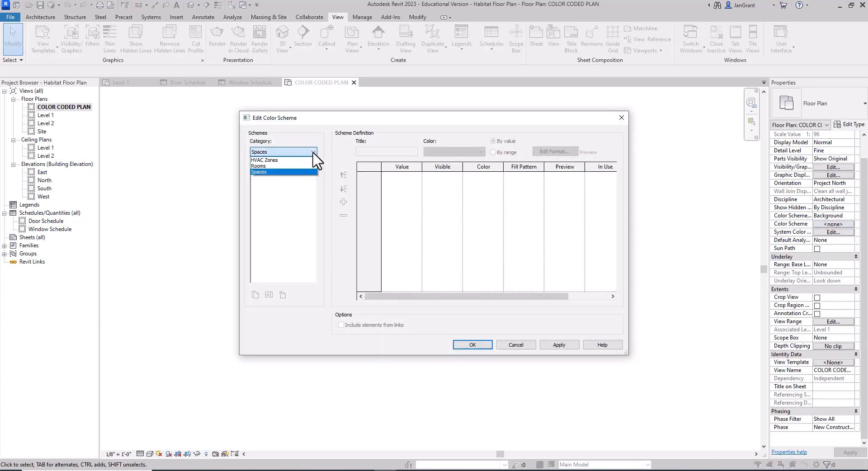
{"action": "left_click", "coordinate": [270, 166]}
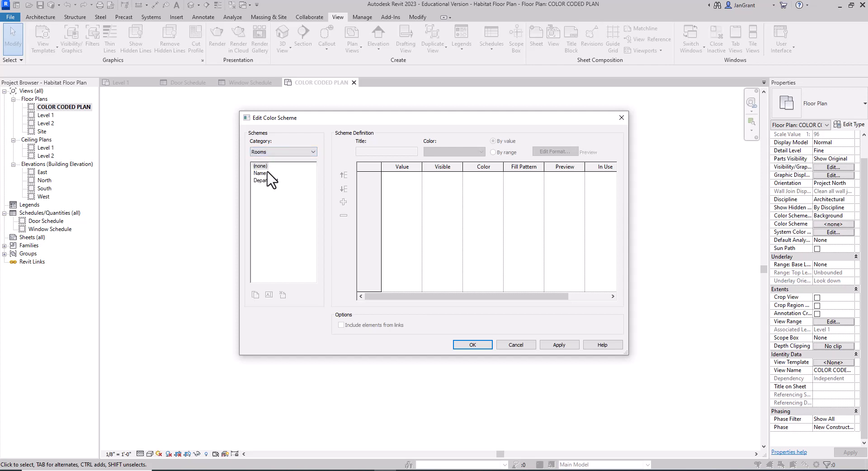
{"action": "left_click", "coordinate": [261, 175]}
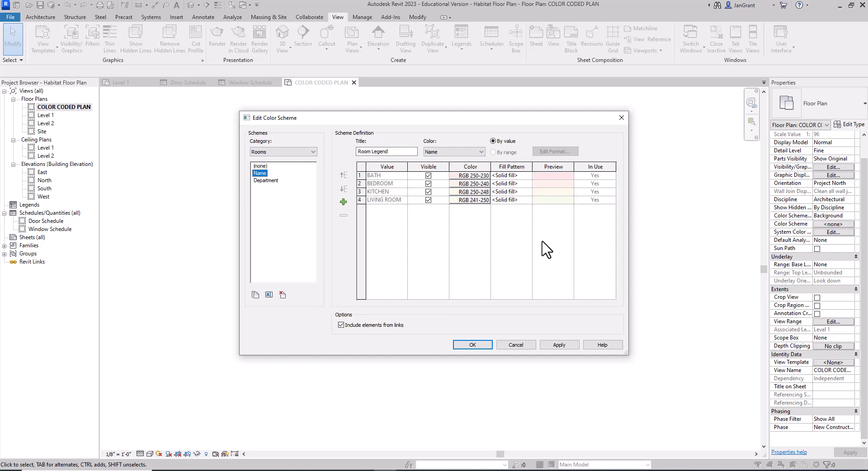
{"action": "left_click", "coordinate": [481, 152]}
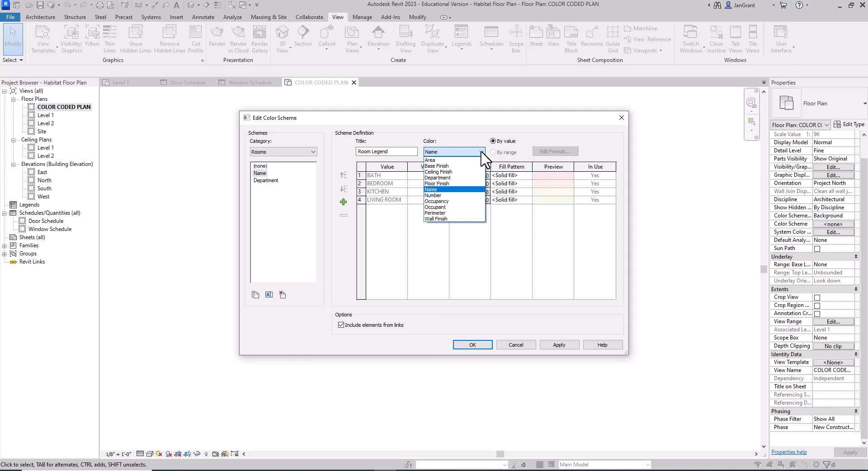
{"action": "left_click", "coordinate": [481, 153]}
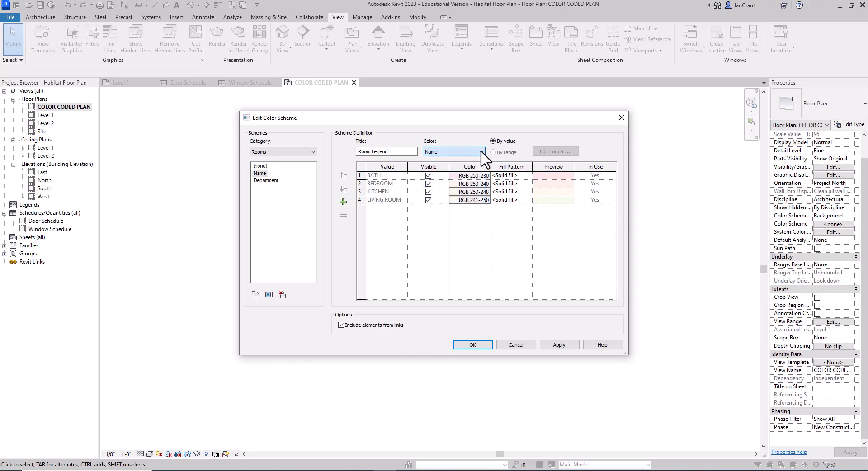
{"action": "left_click", "coordinate": [482, 176]}
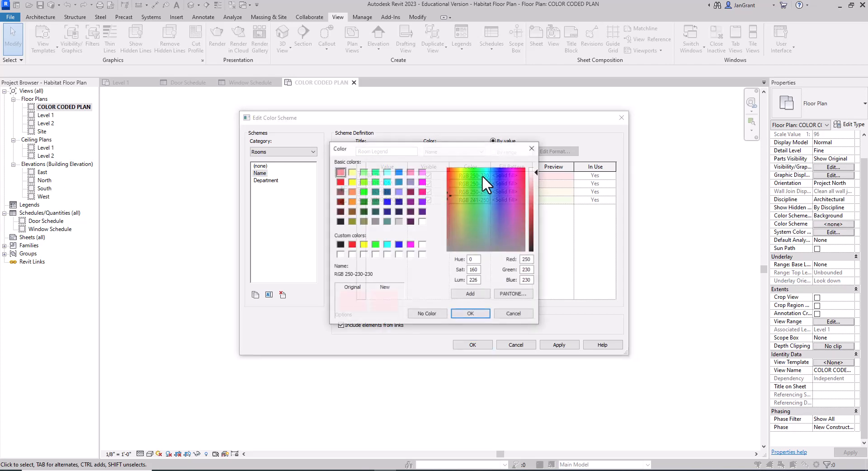
{"action": "left_click", "coordinate": [531, 147]}
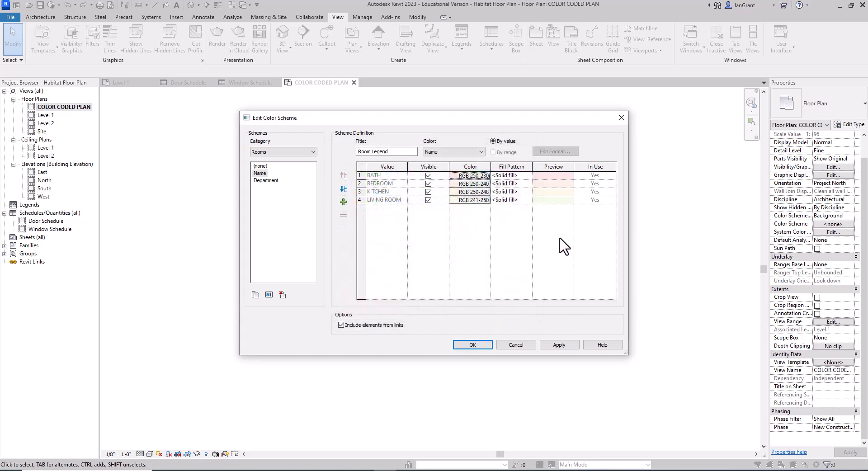
{"action": "left_click", "coordinate": [565, 345]}
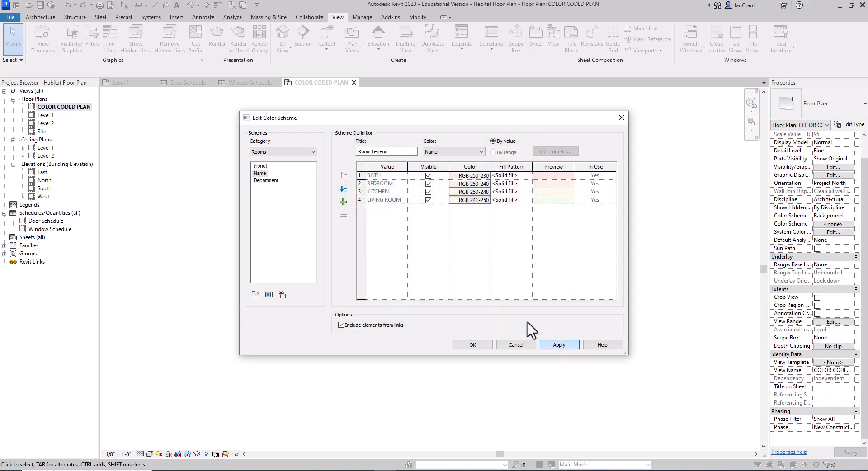
{"action": "left_click", "coordinate": [477, 345]}
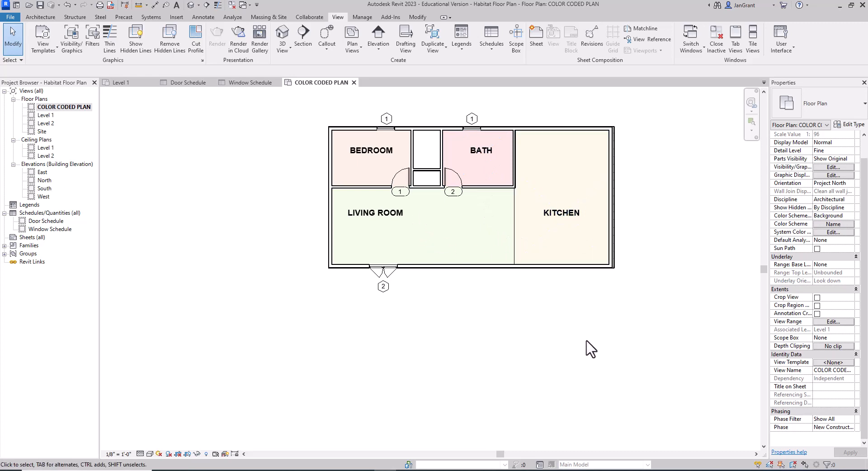
{"action": "left_click", "coordinate": [842, 224]}
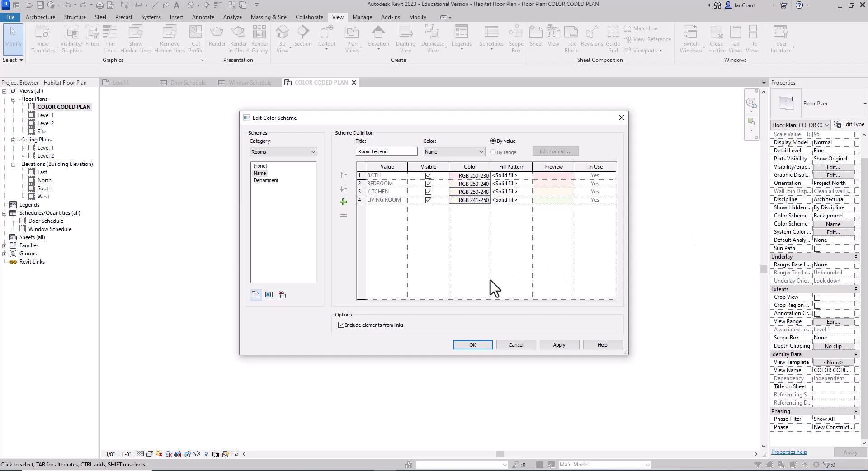
{"action": "left_click", "coordinate": [521, 346]}
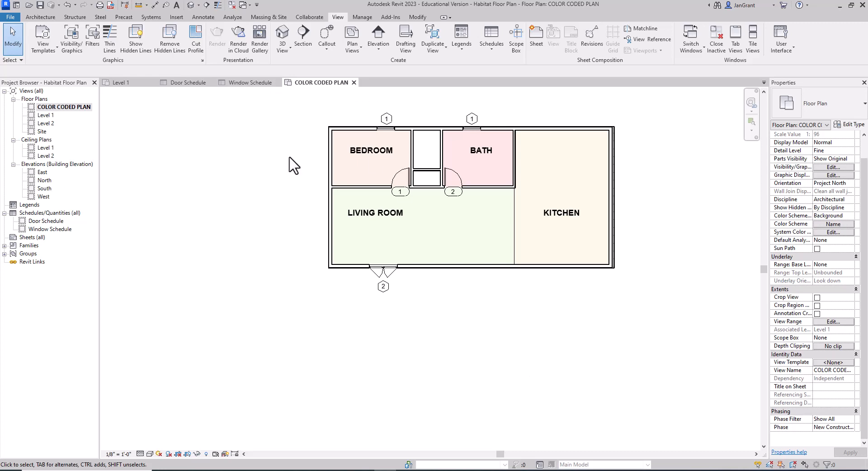
- Place a Color Fill Legend for the rooms beside the plan in the COLOR CODED PLAN view
{"action": "left_click", "coordinate": [468, 51]}
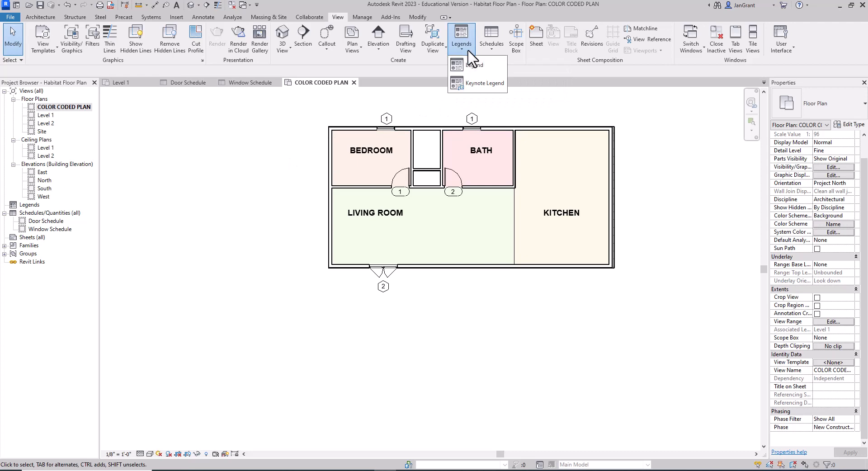
{"action": "left_click", "coordinate": [207, 18]}
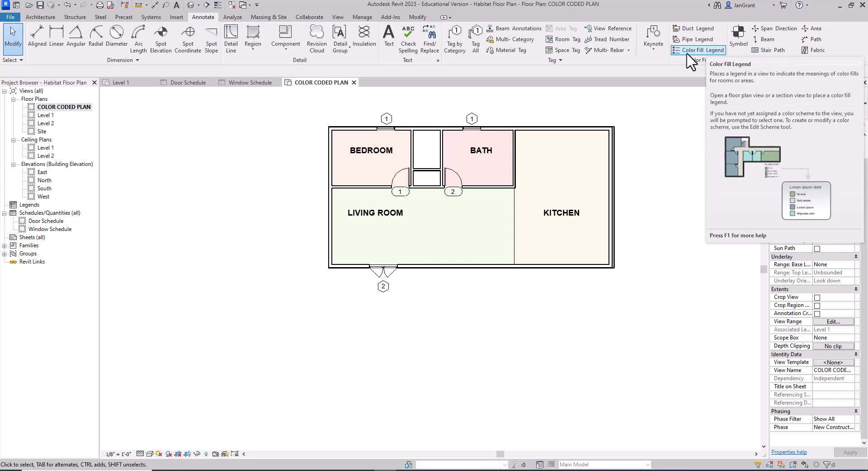
{"action": "left_click", "coordinate": [715, 50]}
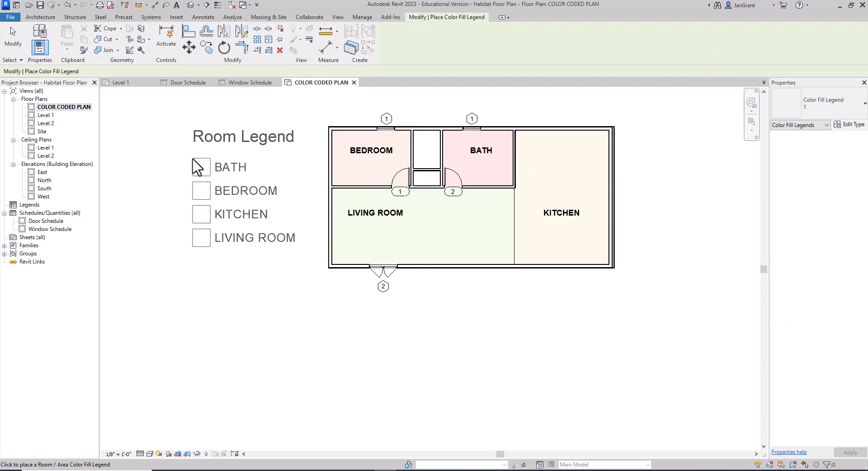
{"action": "left_click", "coordinate": [197, 168]}
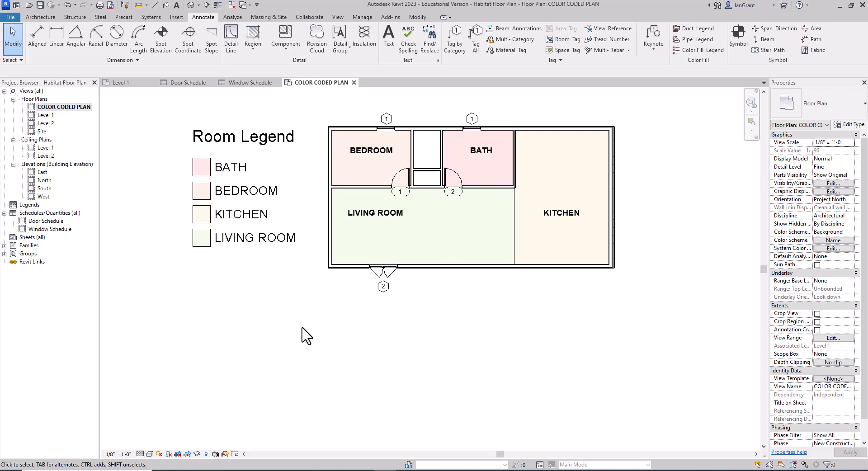
{"action": "left_click", "coordinate": [33, 237]}
{"action": "right_click", "coordinate": [32, 239]}
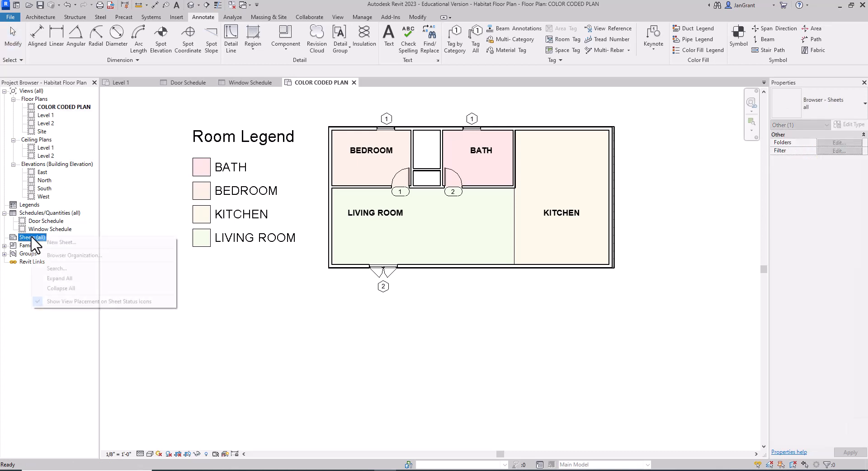
{"action": "left_click", "coordinate": [80, 246]}
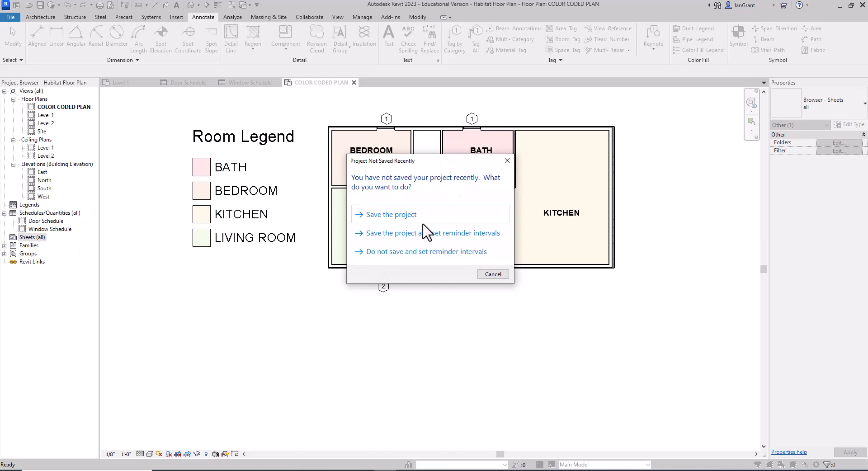
{"action": "left_click", "coordinate": [493, 274]}
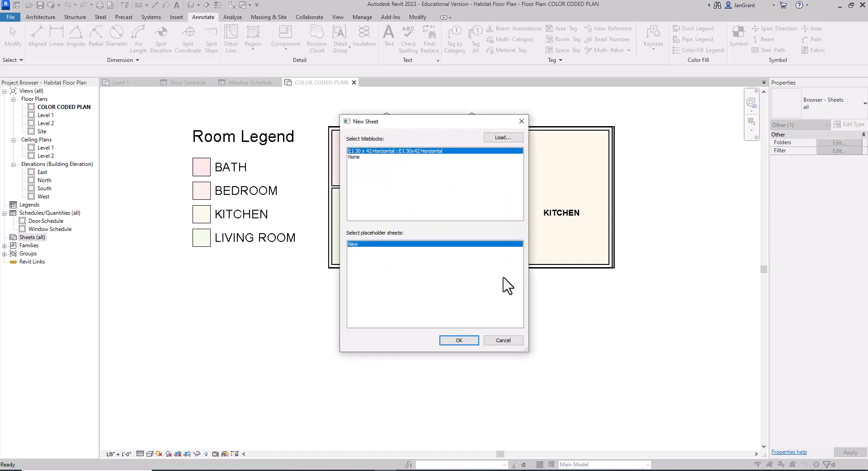
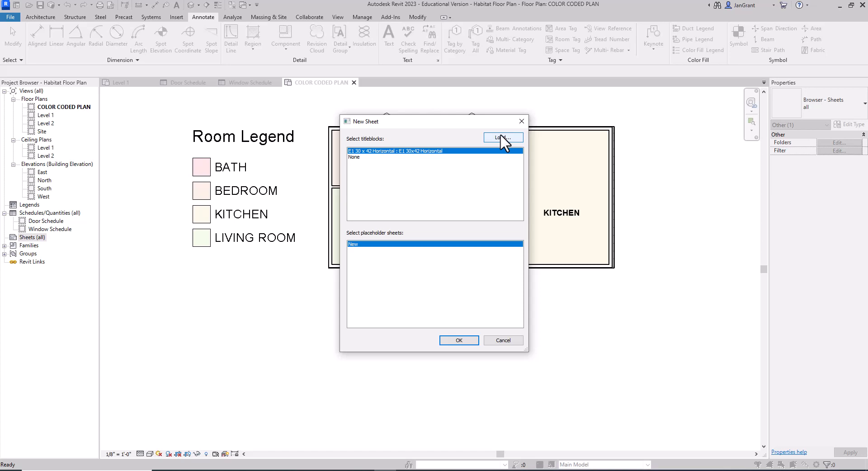
{"action": "left_click", "coordinate": [498, 135]}
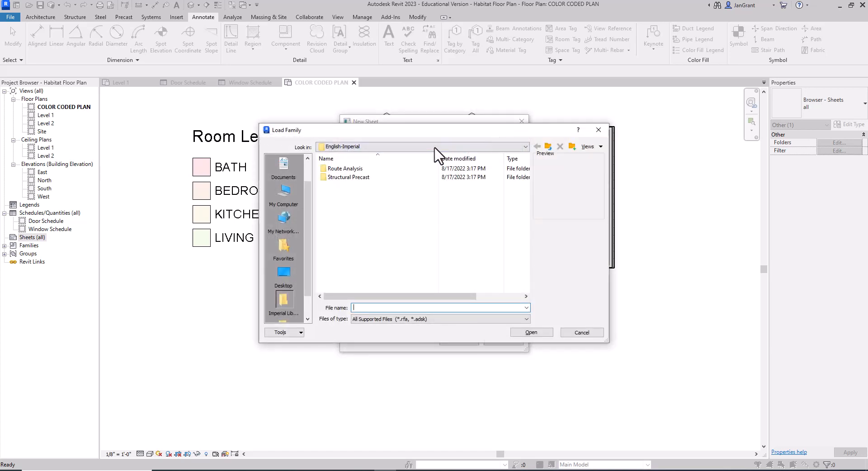
{"action": "left_click", "coordinate": [400, 146]}
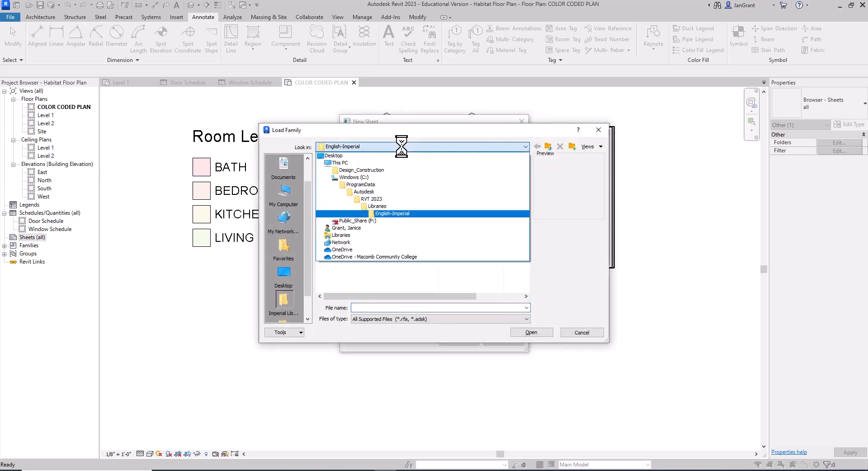
{"action": "left_click", "coordinate": [408, 214]}
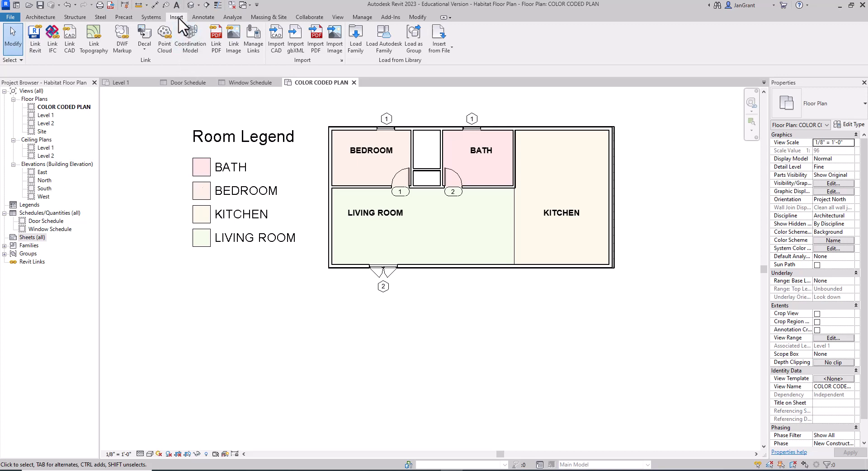
- Load the D 22 x 34 Horizontal title block from the Titleblocks category of the Autodesk family library
{"action": "left_click", "coordinate": [391, 45]}
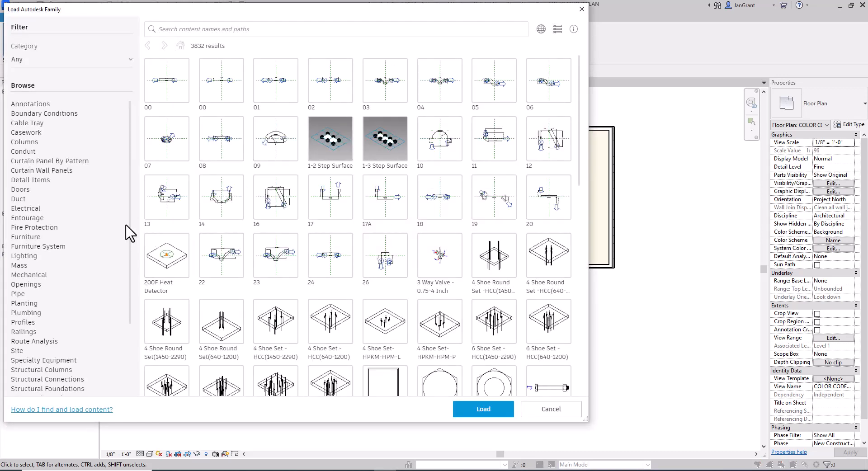
{"action": "scroll", "coordinate": [129, 235], "scroll_direction": "down", "scroll_amount": 3}
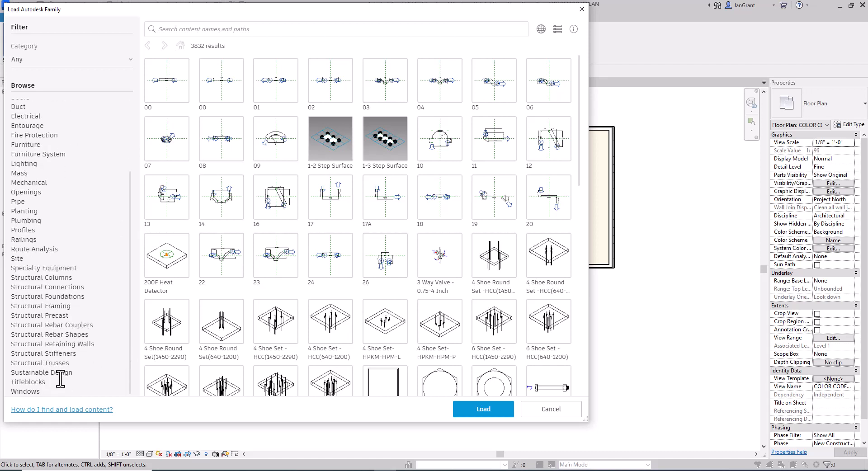
{"action": "left_click", "coordinate": [38, 383]}
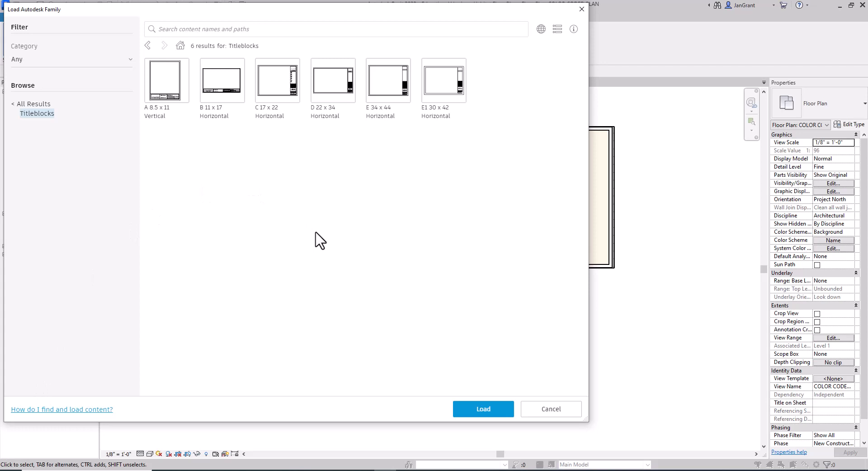
{"action": "left_click", "coordinate": [338, 82]}
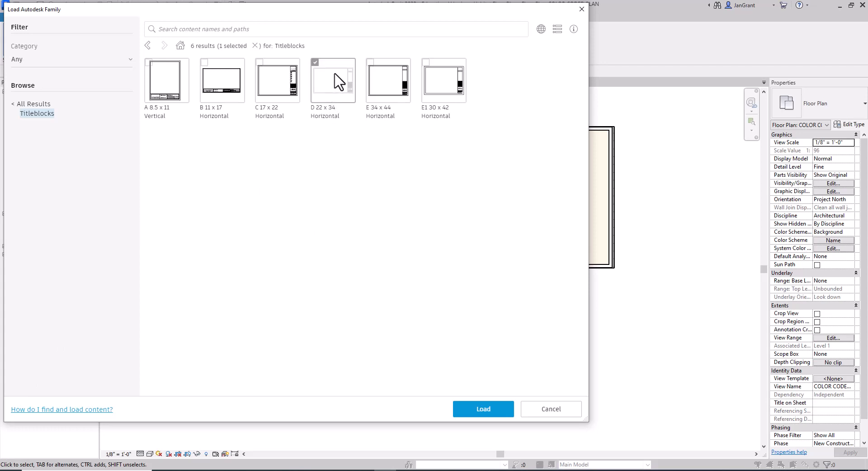
{"action": "left_click", "coordinate": [338, 83]}
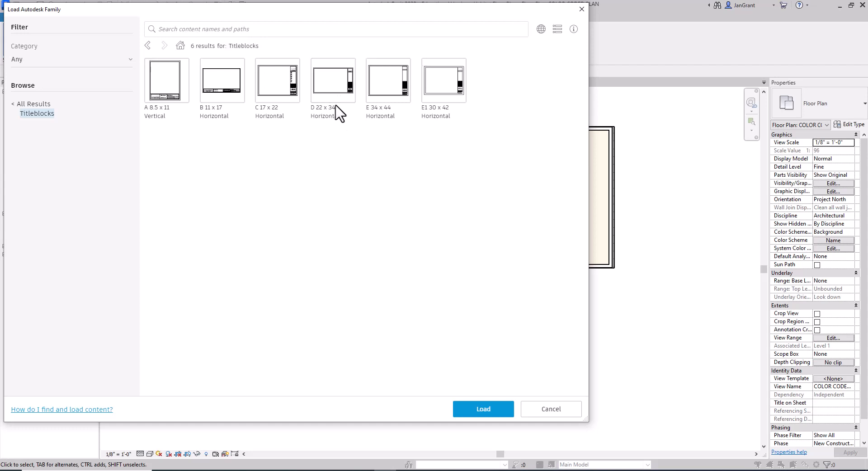
{"action": "left_click", "coordinate": [335, 91]}
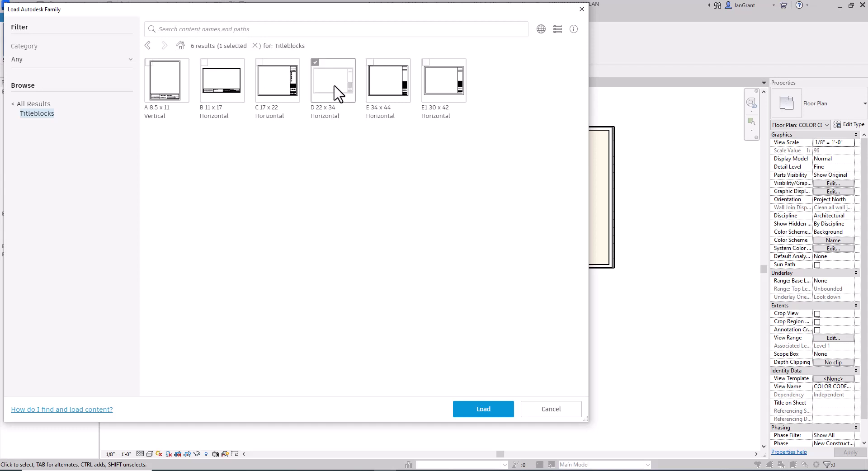
{"action": "left_click", "coordinate": [498, 408]}
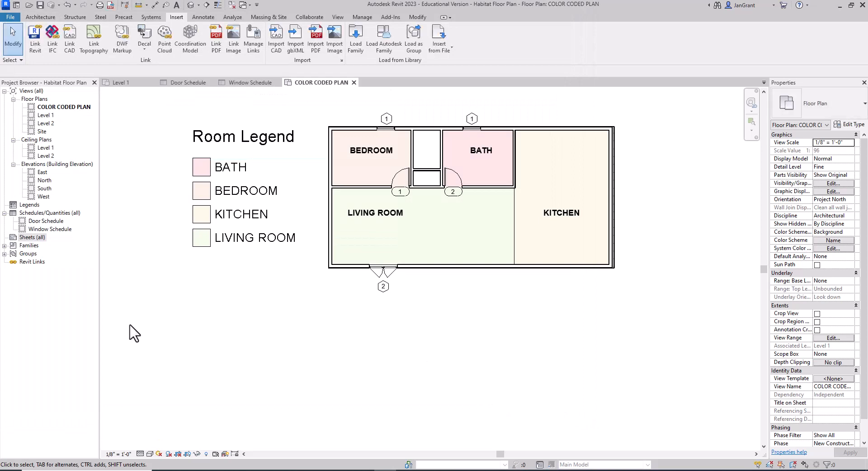
- Create a new sheet using the D 22 x 34 Horizontal title block
{"action": "left_click", "coordinate": [31, 237]}
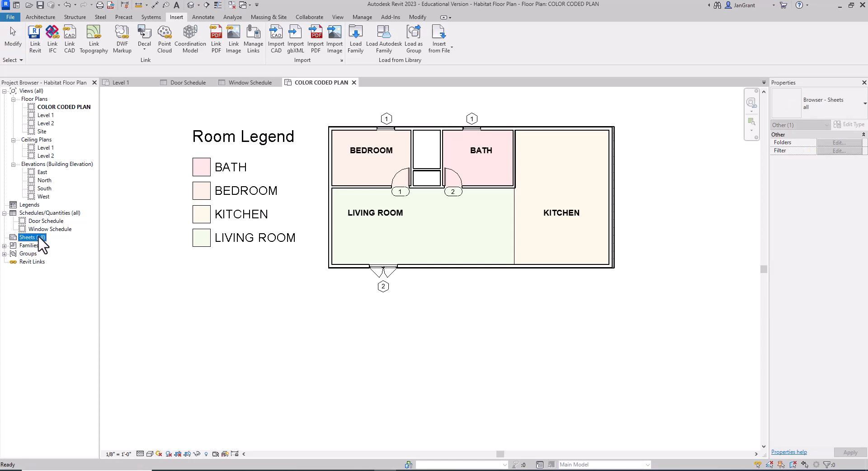
{"action": "right_click", "coordinate": [38, 238]}
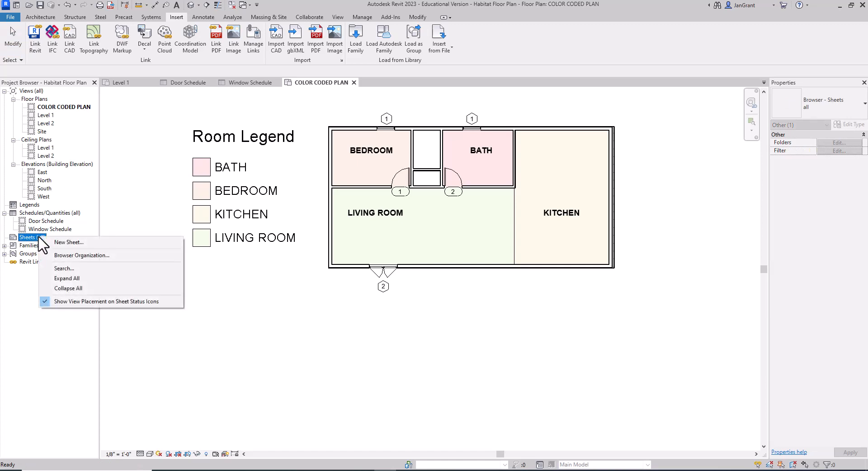
{"action": "left_click", "coordinate": [95, 244]}
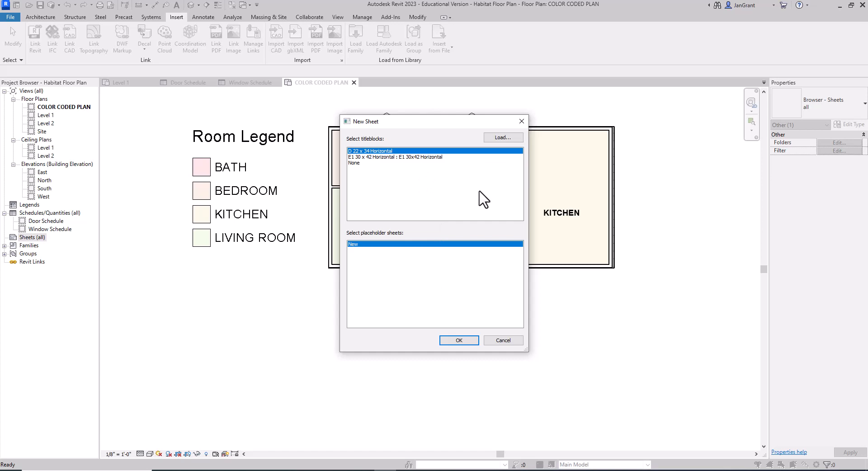
{"action": "left_click", "coordinate": [463, 343]}
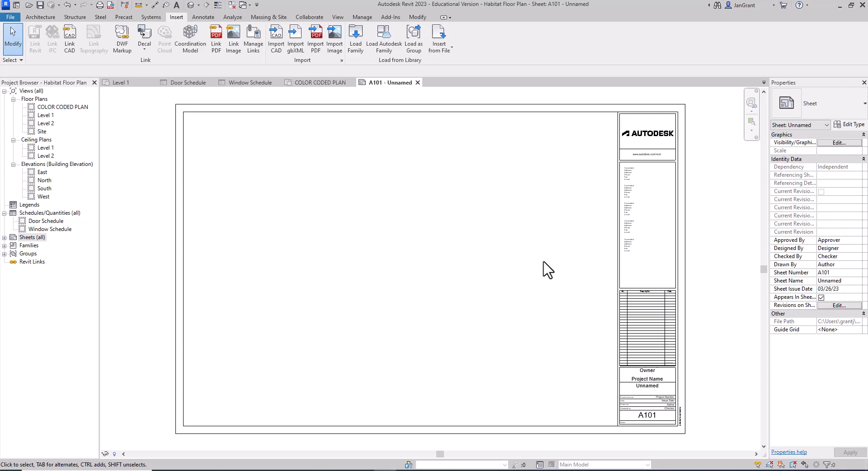
- Open the sheet's title block family for editing and delete everything except the outer border and the sheet number label
{"action": "left_click", "coordinate": [622, 310]}
{"action": "double_click", "coordinate": [622, 310]}
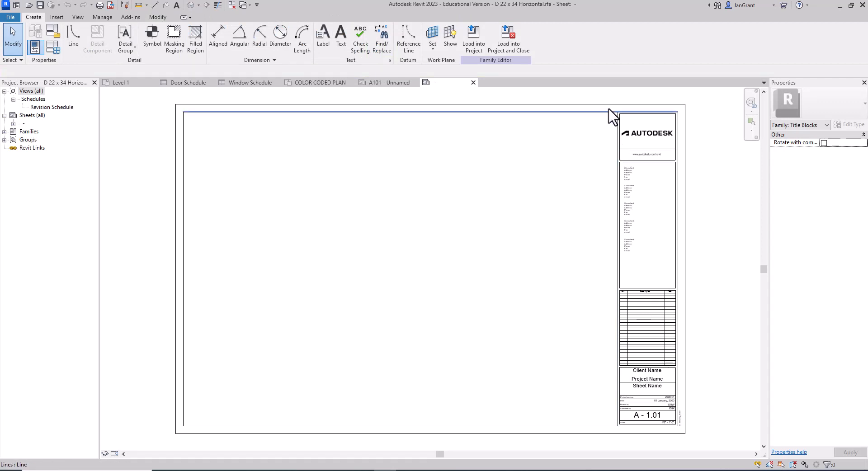
{"action": "left_click", "coordinate": [680, 105]}
{"action": "left_click_drag", "start_coordinate": [681, 119], "coordinate": [591, 122]}
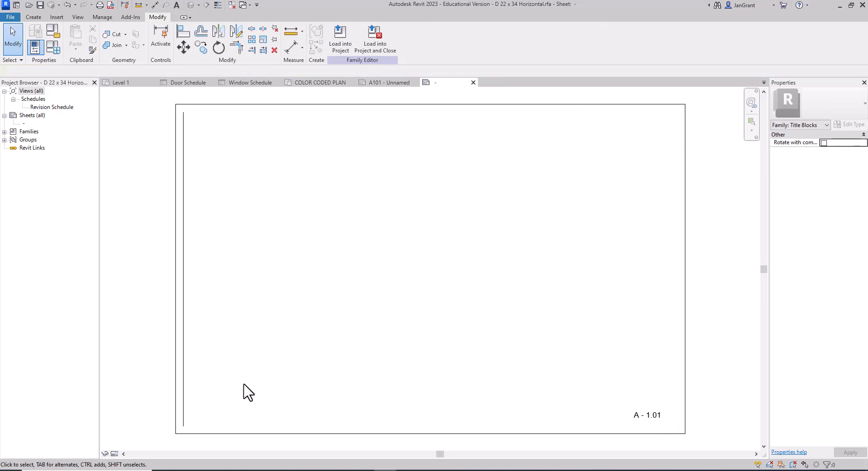
{"action": "left_click", "coordinate": [183, 368]}
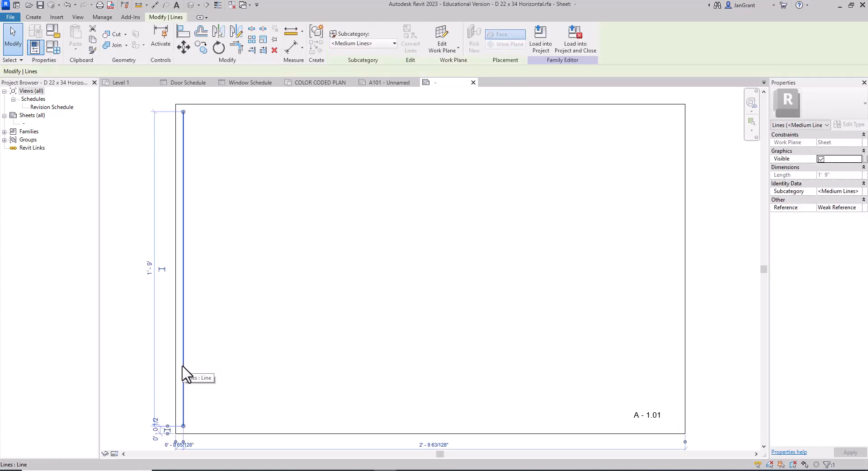
{"action": "key", "text": "Delete"}
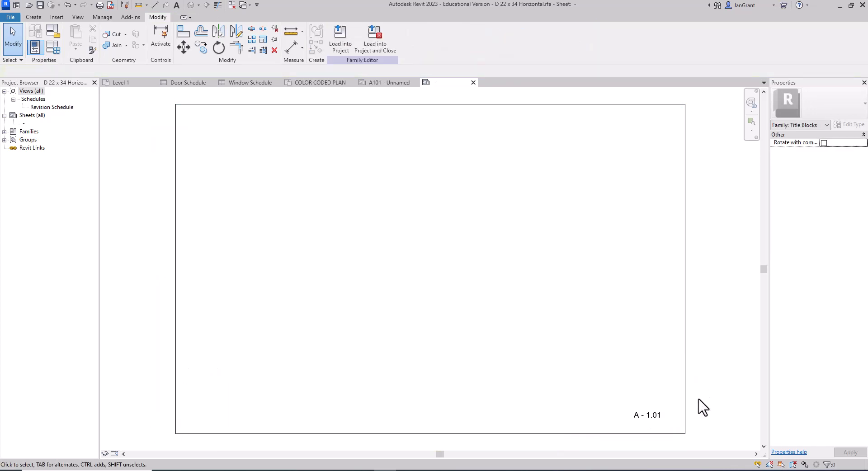
- Move the sheet number label closer to the lower-right corner of the title block border
{"action": "left_click", "coordinate": [650, 415]}
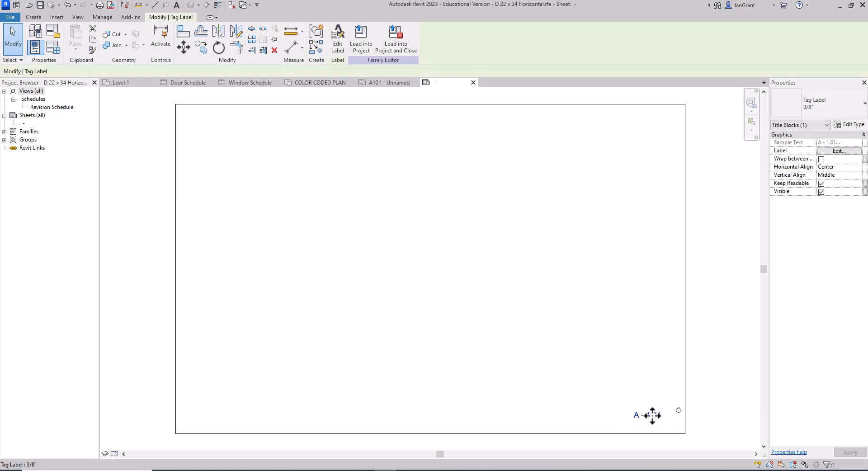
{"action": "mouse_move", "coordinate": [662, 416]}
{"action": "left_mouse_down"}
{"action": "mouse_move", "coordinate": [675, 427]}
{"action": "mouse_move", "coordinate": [667, 422]}
{"action": "left_mouse_up"}
{"action": "left_click", "coordinate": [645, 389]}
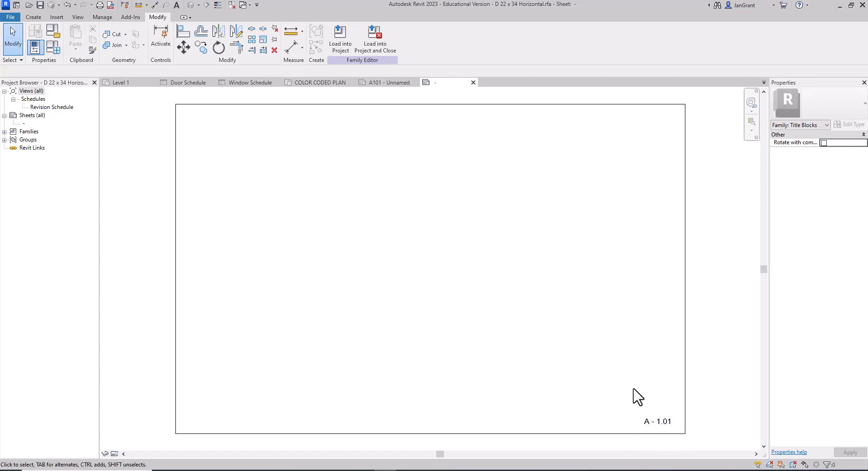
- Save the title block family as D 22 x 34 Horizontal.rfa in Documents and load it into the project, overwriting the existing version and its parameter values
{"action": "left_click", "coordinate": [10, 18]}
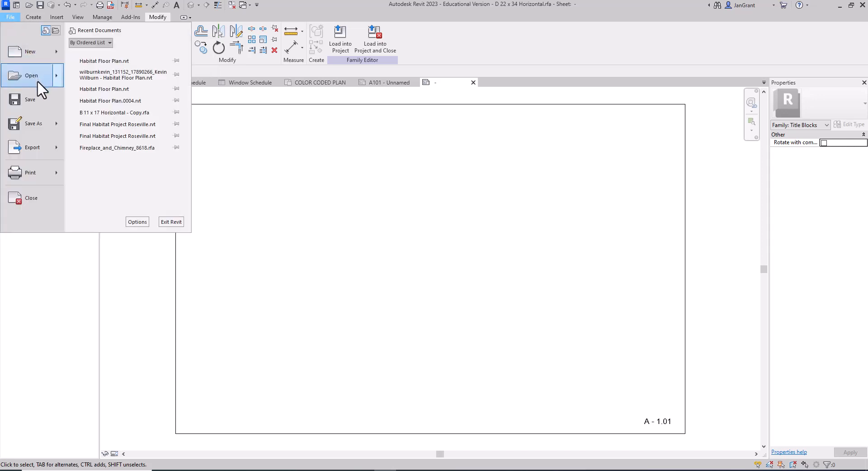
{"action": "mouse_move", "coordinate": [39, 121]}
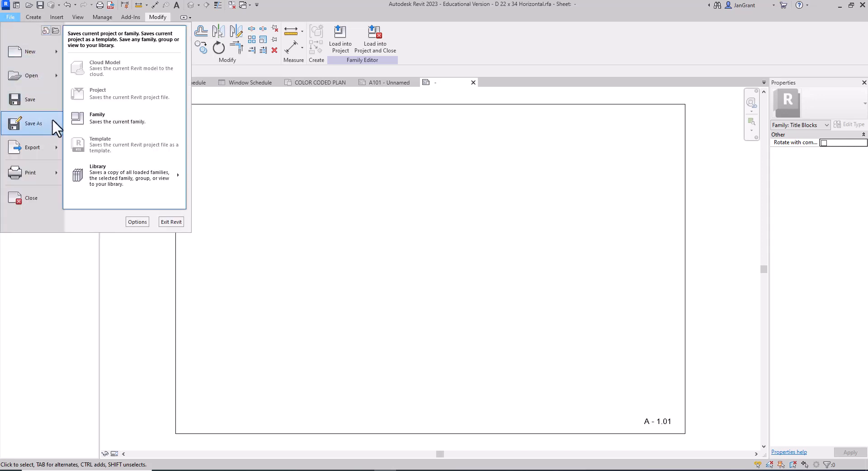
{"action": "left_click", "coordinate": [132, 122]}
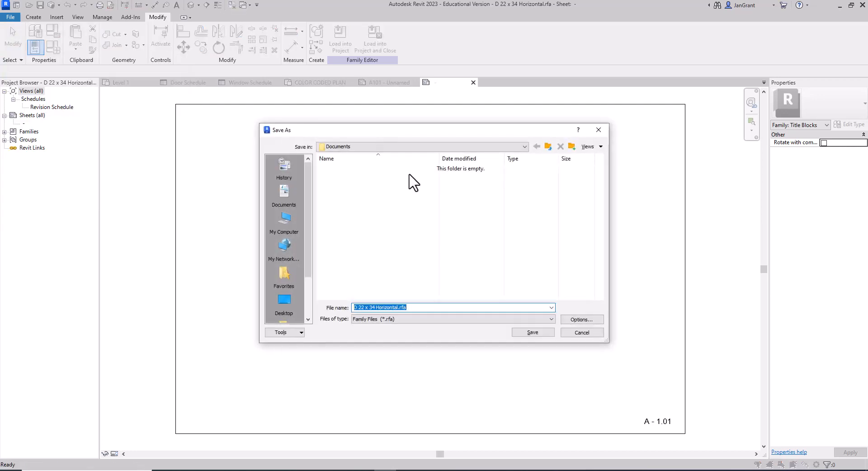
{"action": "left_click", "coordinate": [285, 192]}
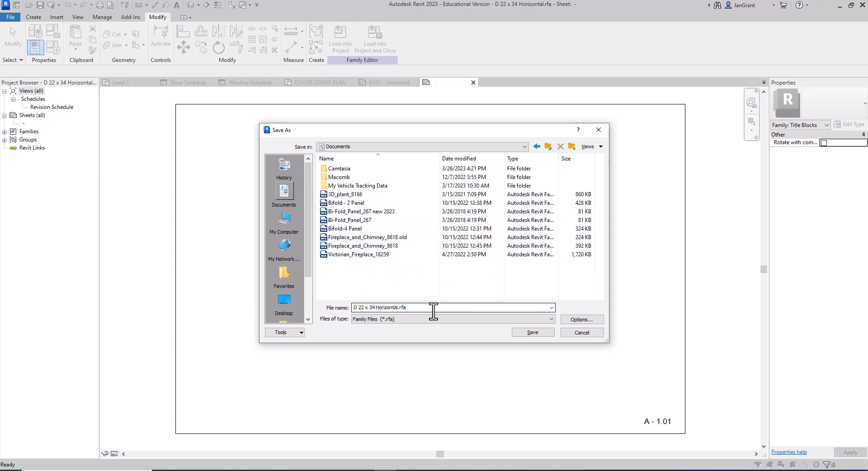
{"action": "left_click", "coordinate": [541, 333]}
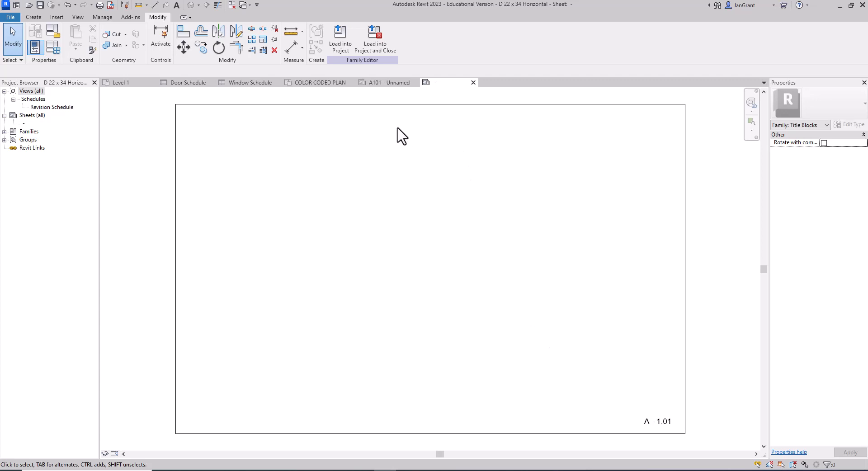
{"action": "left_click", "coordinate": [383, 51]}
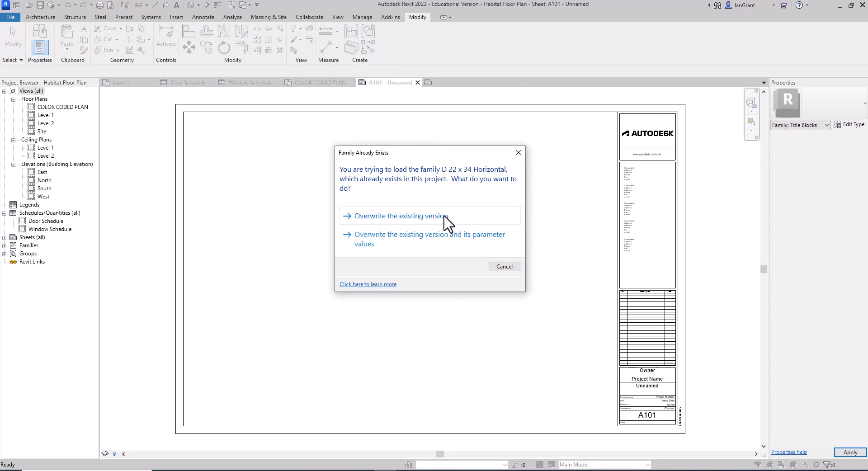
{"action": "left_click", "coordinate": [425, 235]}
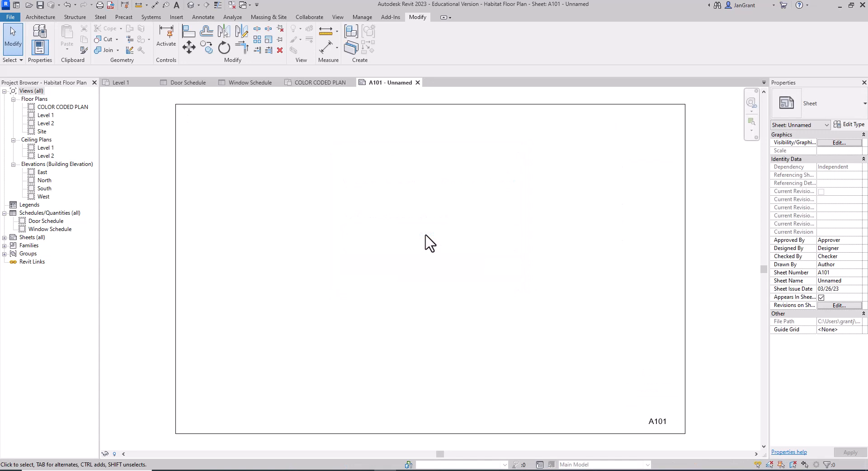
- Change the sheet number in the title block to STUDENT NUMBER
{"action": "left_click", "coordinate": [660, 423]}
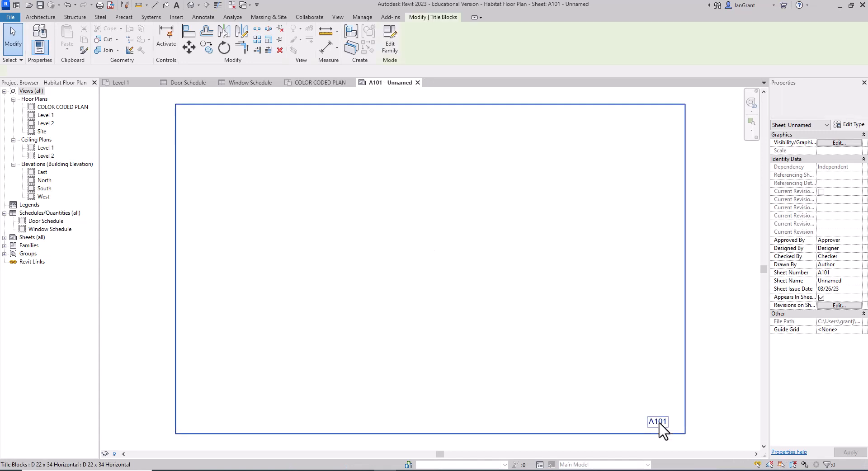
{"action": "left_click", "coordinate": [660, 423]}
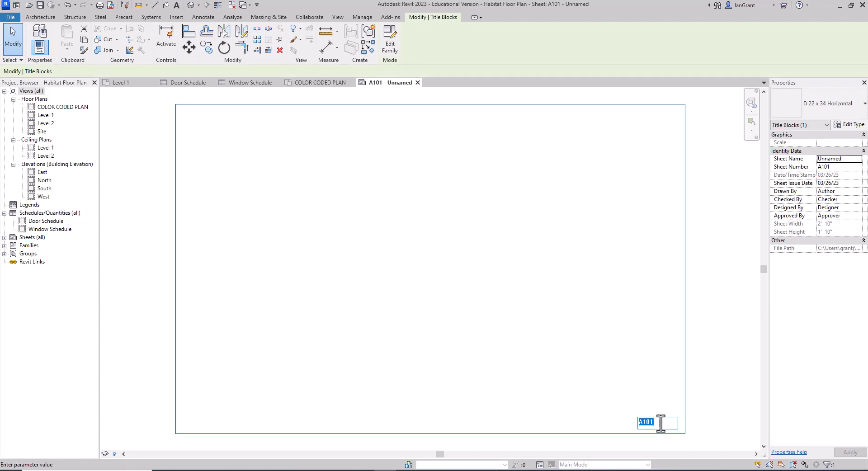
{"action": "type", "text": "s"}
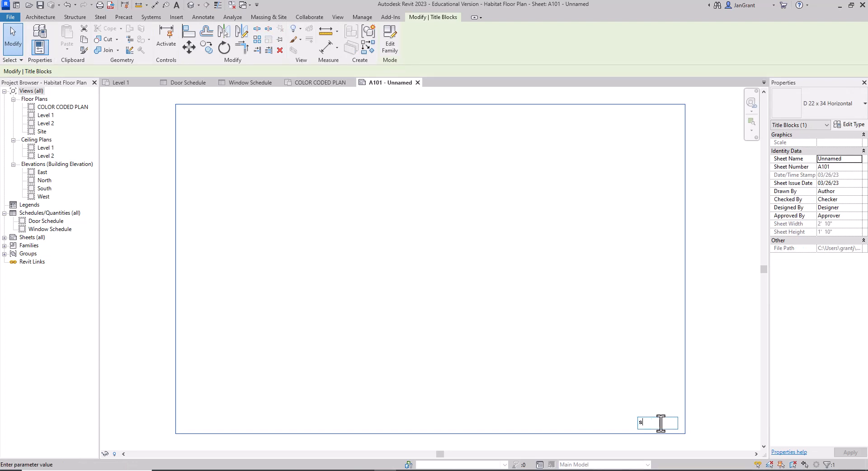
{"action": "key", "text": "BackSpace"}
{"action": "type", "text": "STUDENT"}
{"action": "type", "text": " NUM"}
{"action": "type", "text": "BER"}
{"action": "left_click", "coordinate": [637, 349]}
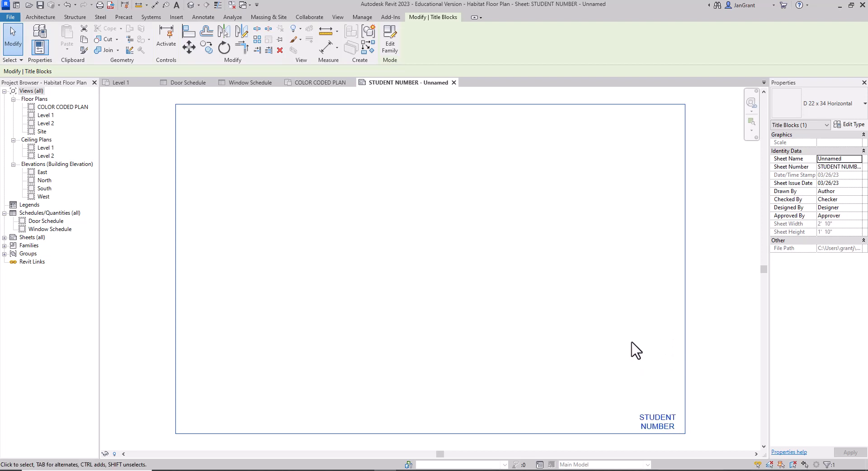
{"action": "left_click", "coordinate": [442, 208]}
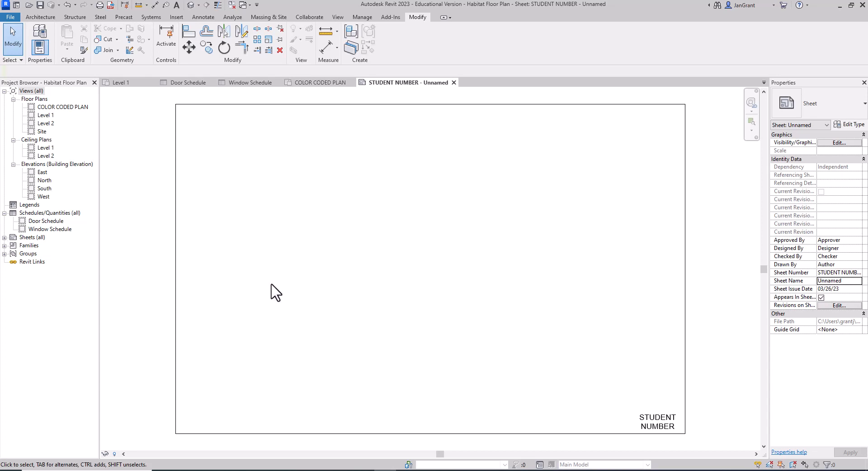
- Rename the Level 1 floor plan view to FIRST FLOOR PLAN, including its corresponding level and views
{"action": "left_click", "coordinate": [49, 116]}
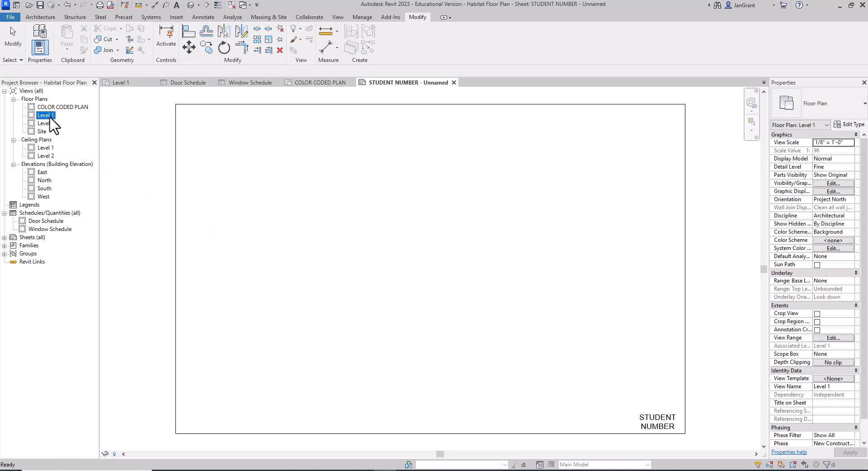
{"action": "right_click", "coordinate": [50, 118]}
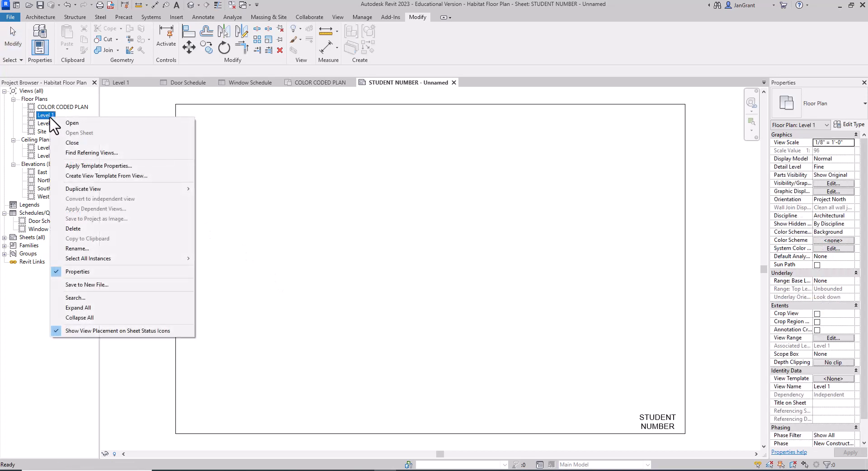
{"action": "left_click", "coordinate": [123, 250]}
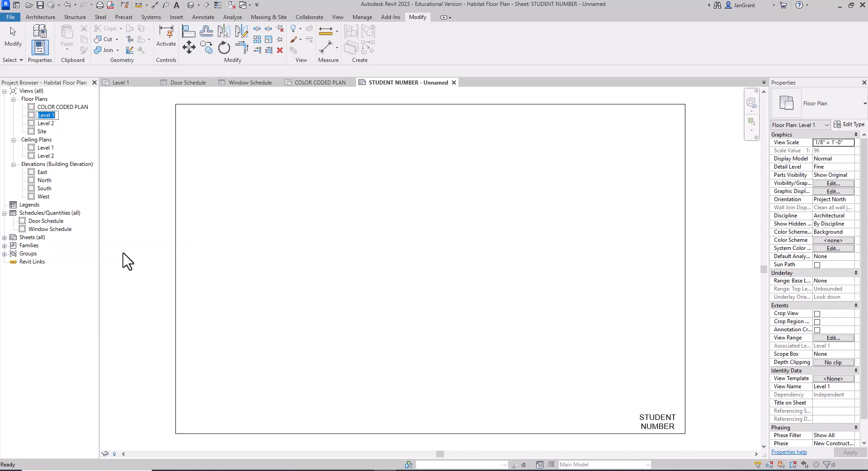
{"action": "type", "text": "FIRST FLOOR PLAN"}
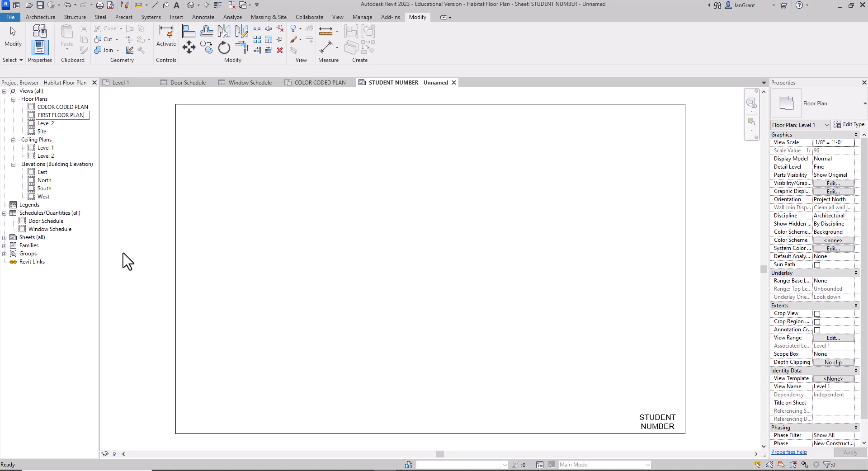
{"action": "key", "text": "Return"}
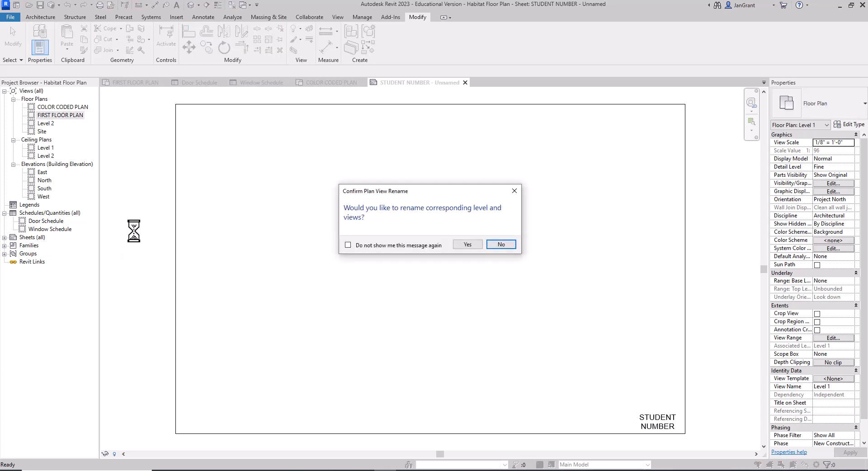
{"action": "left_click", "coordinate": [469, 245]}
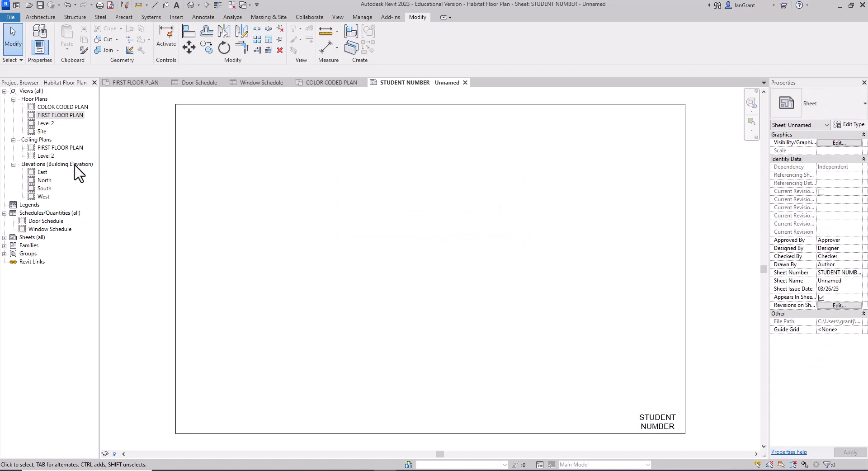
- Collapse the ceiling plans list and place the FIRST FLOOR PLAN view on the sheet inside the border
{"action": "left_click", "coordinate": [14, 140]}
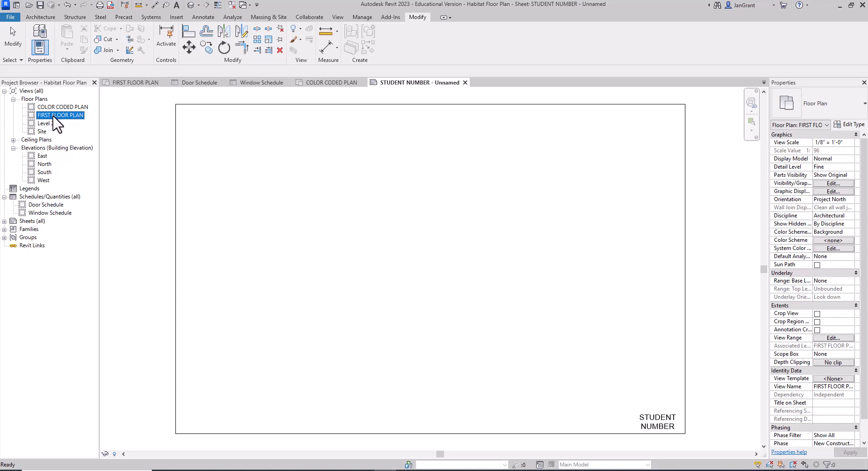
{"action": "left_click_drag", "start_coordinate": [54, 116], "coordinate": [536, 227]}
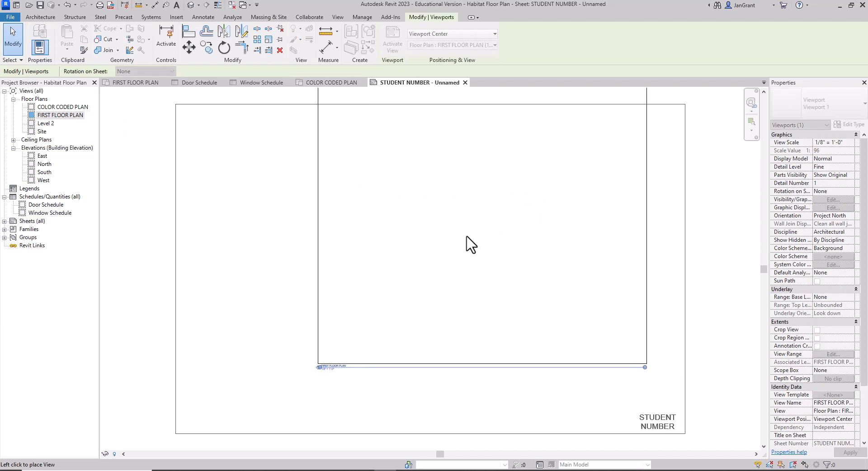
{"action": "left_click", "coordinate": [470, 264]}
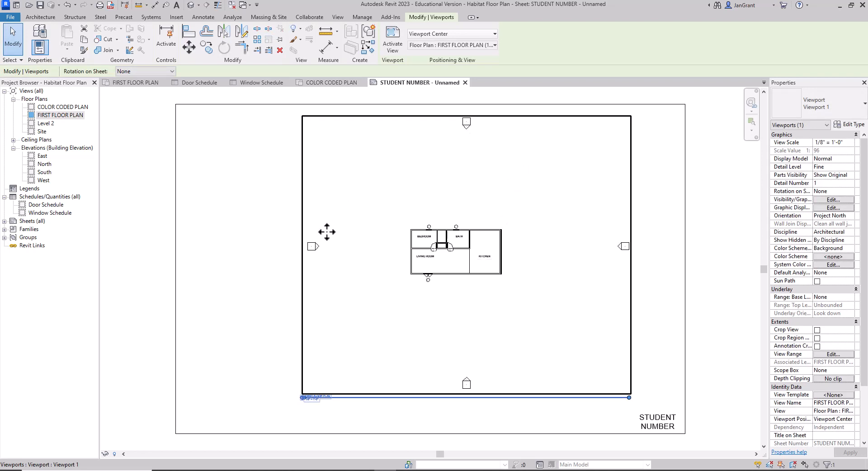
- Activate the floor plan view on the sheet, hide the elevation markers by category, and deactivate the view
{"action": "double_click", "coordinate": [476, 161]}
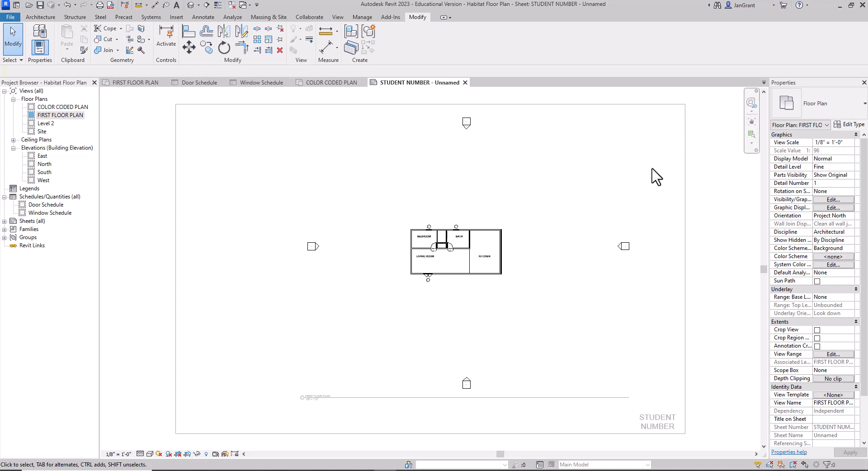
{"action": "left_click", "coordinate": [469, 126]}
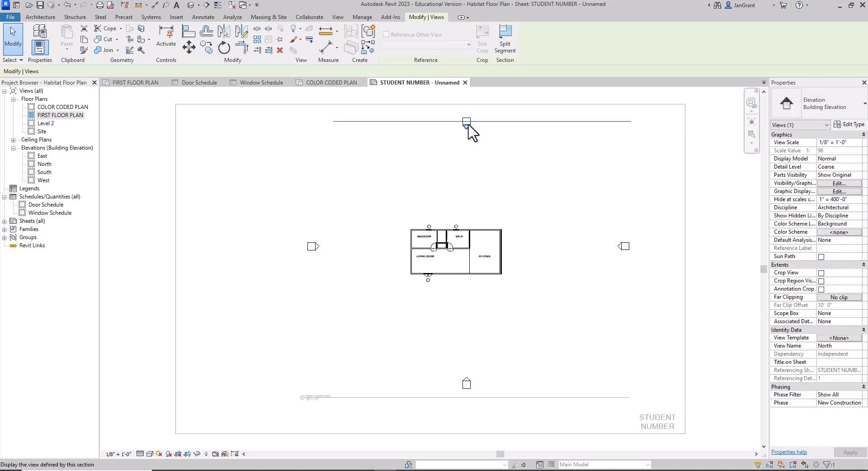
{"action": "right_click", "coordinate": [468, 127]}
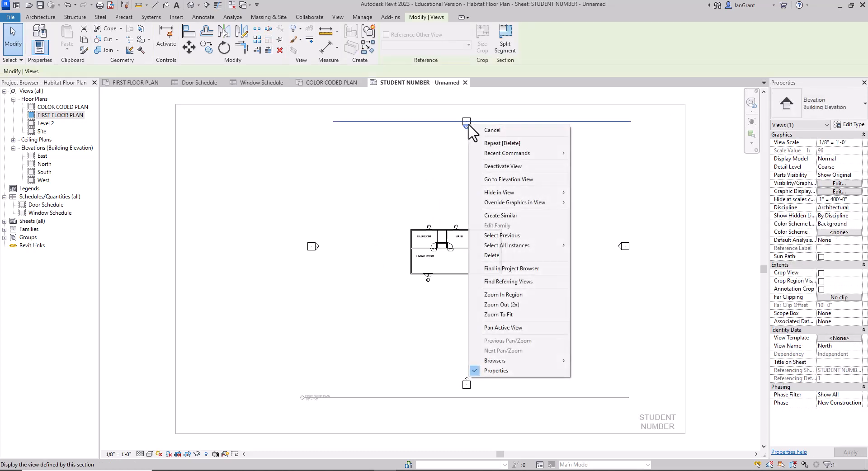
{"action": "mouse_move", "coordinate": [522, 194]}
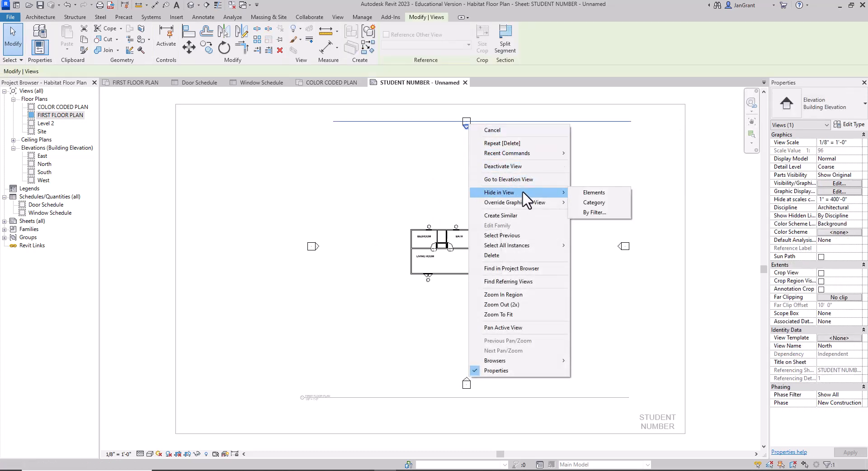
{"action": "left_click", "coordinate": [593, 203]}
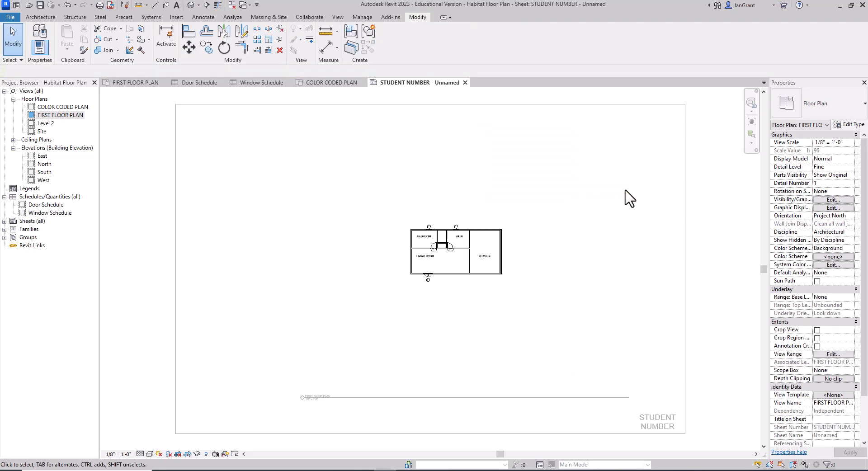
{"action": "double_click", "coordinate": [717, 264]}
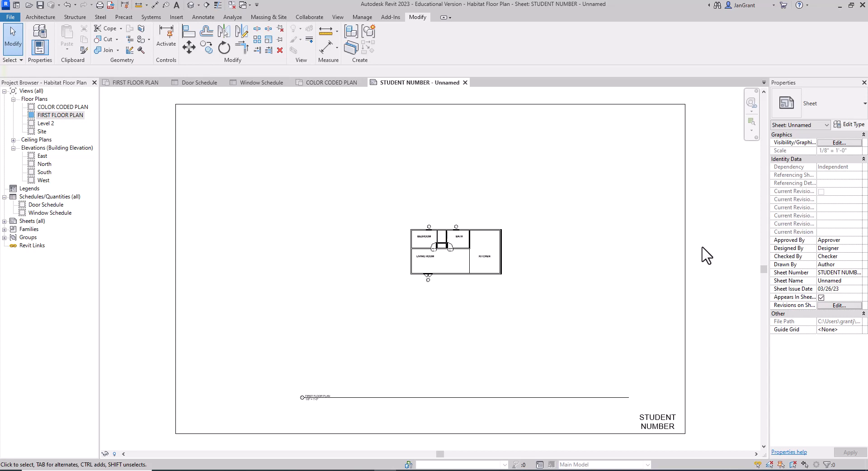
- Set the floor plan view's scale to 1/4" = 1'-0" and move its viewport inside the upper-right area of the sheet border
{"action": "left_click", "coordinate": [465, 267]}
{"action": "double_click", "coordinate": [466, 267]}
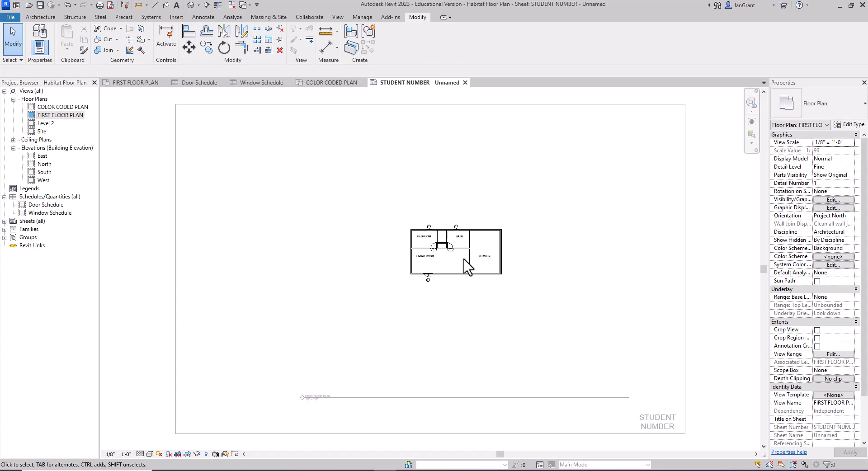
{"action": "left_click", "coordinate": [122, 454]}
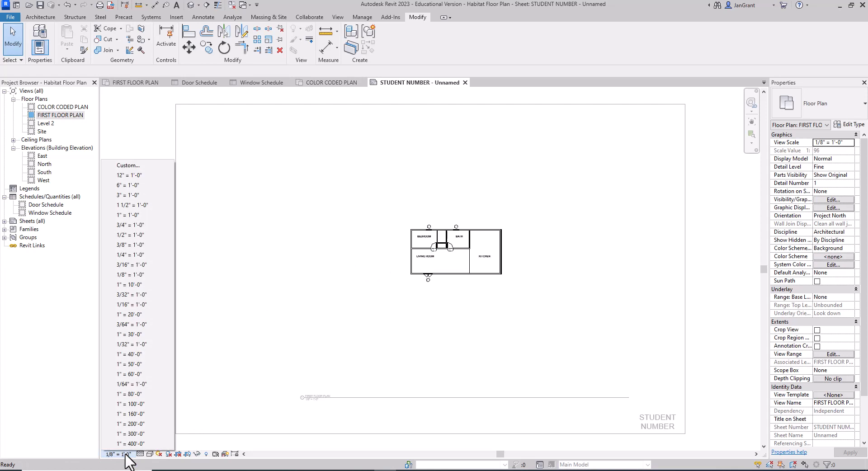
{"action": "left_click", "coordinate": [145, 254]}
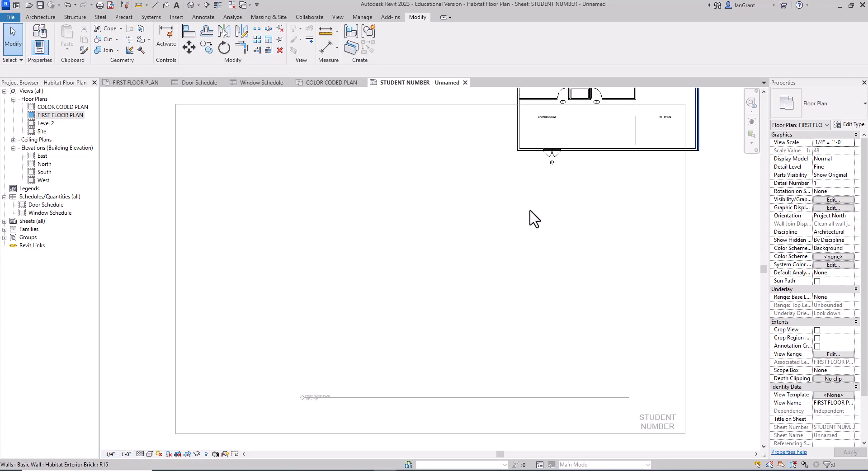
{"action": "double_click", "coordinate": [503, 286]}
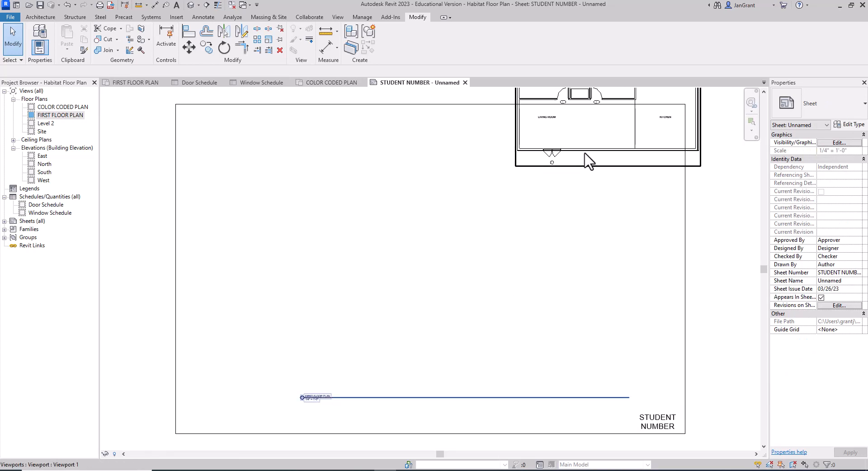
{"action": "left_click", "coordinate": [587, 161]}
{"action": "left_click_drag", "start_coordinate": [584, 165], "coordinate": [506, 241]}
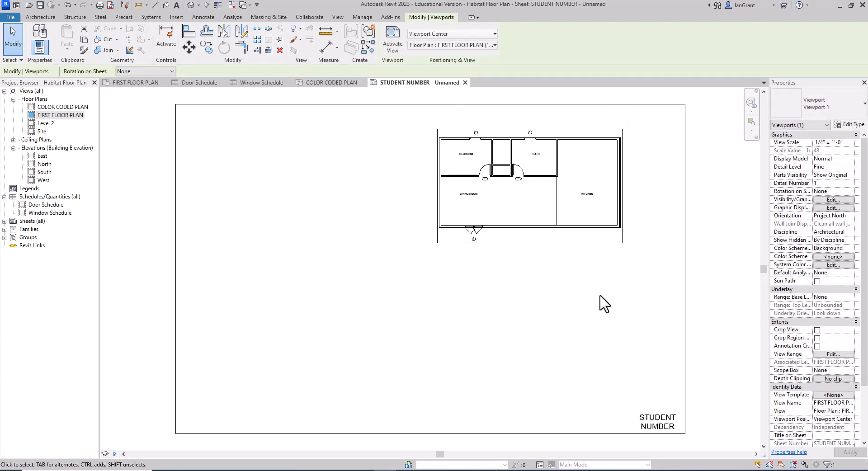
- Shorten the floor plan viewport's title line to roughly the length of its title text
{"action": "left_click", "coordinate": [751, 102]}
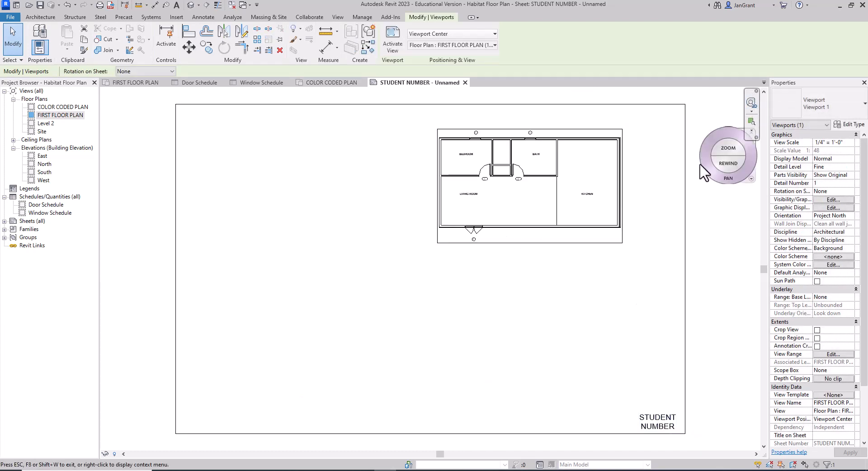
{"action": "left_click_drag", "start_coordinate": [714, 153], "coordinate": [715, 162]}
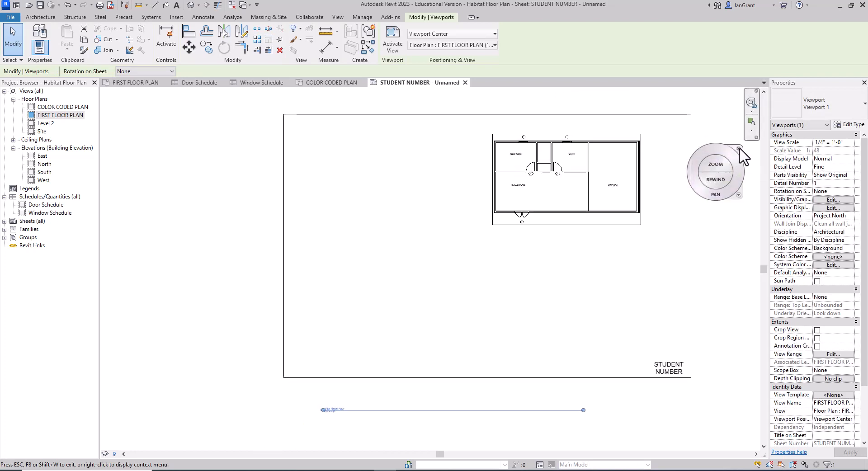
{"action": "left_click", "coordinate": [739, 148]}
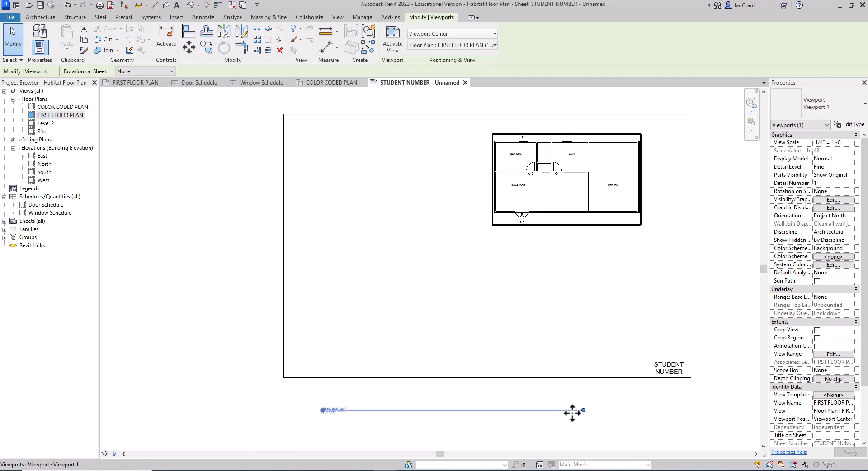
{"action": "left_click", "coordinate": [557, 287]}
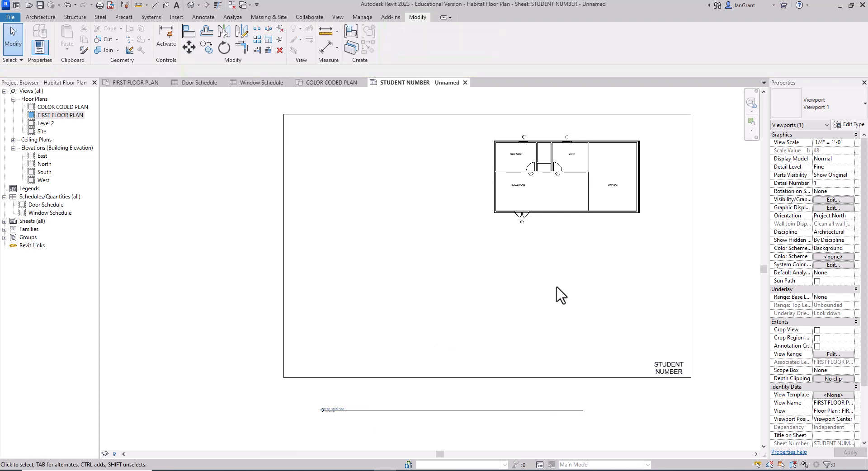
{"action": "left_click", "coordinate": [561, 186]}
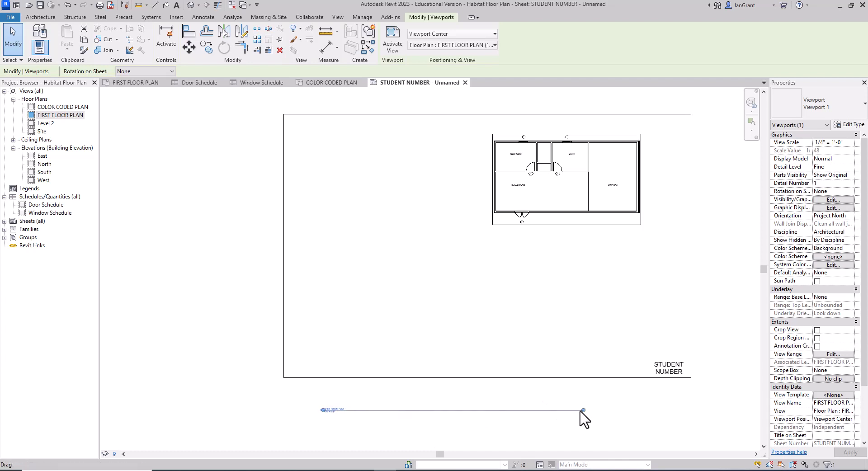
{"action": "left_click_drag", "start_coordinate": [583, 410], "coordinate": [351, 408]}
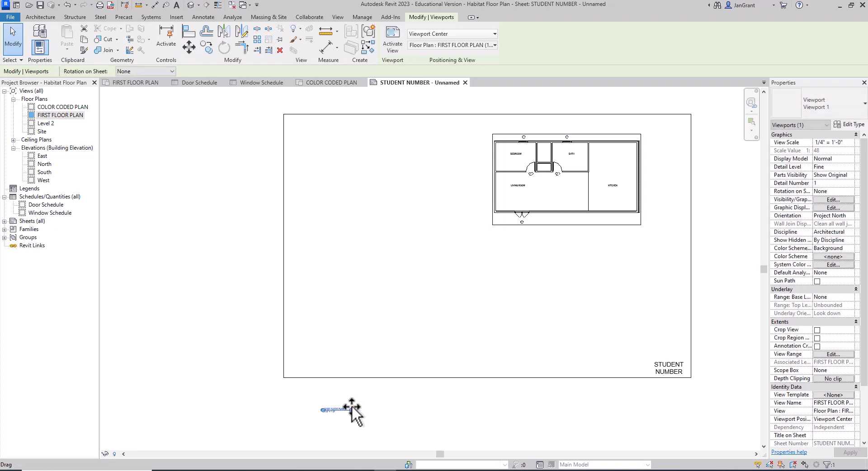
{"action": "left_click", "coordinate": [359, 325]}
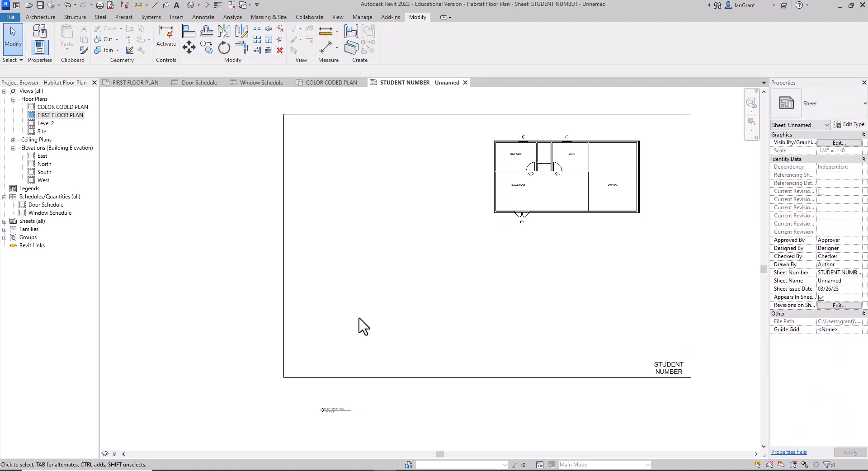
- Move the floor plan's view title onto the sheet, centered just below the plan
{"action": "left_click", "coordinate": [337, 409]}
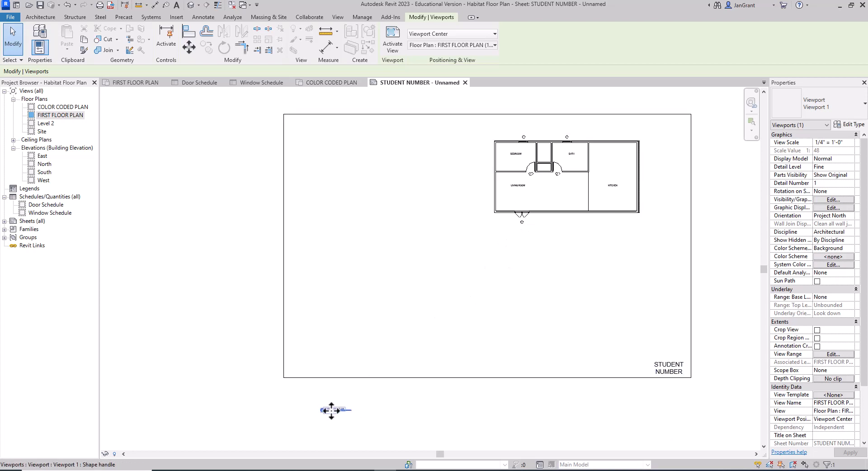
{"action": "left_click_drag", "start_coordinate": [331, 410], "coordinate": [560, 233]}
{"action": "left_click", "coordinate": [576, 252]}
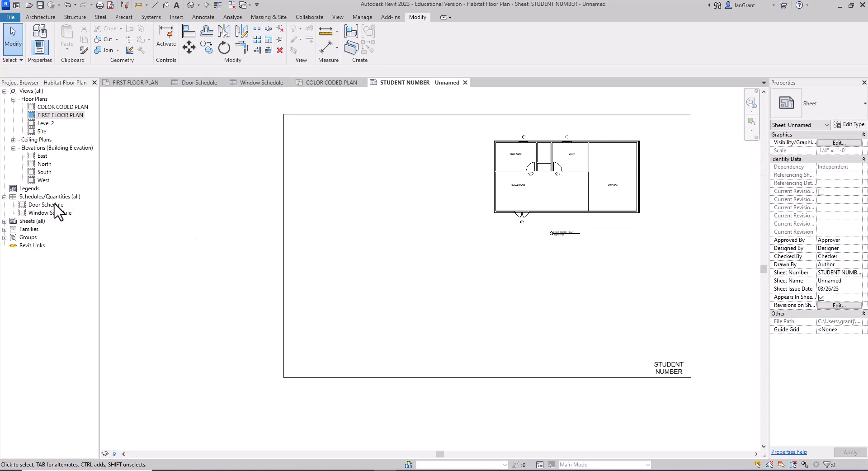
- Place the Door Schedule on the sheet beside the floor plan and the Window Schedule directly below it, aligned to its left edge
{"action": "left_click_drag", "start_coordinate": [54, 204], "coordinate": [424, 178]}
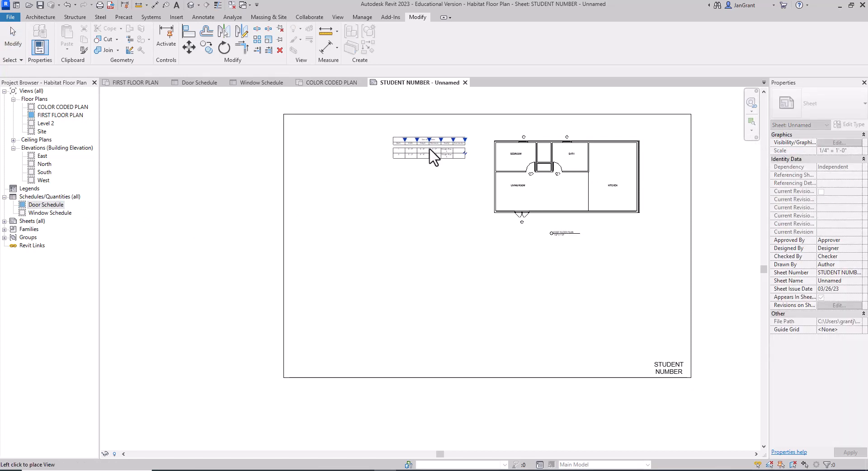
{"action": "left_click", "coordinate": [431, 153]}
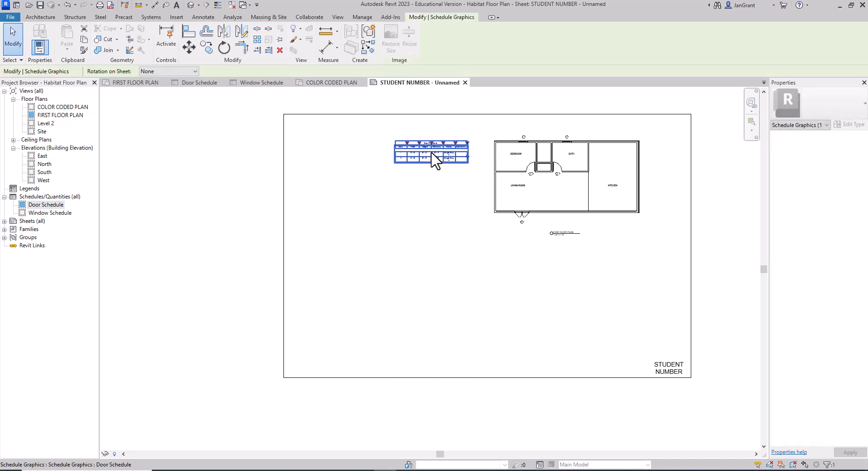
{"action": "left_click", "coordinate": [50, 212]}
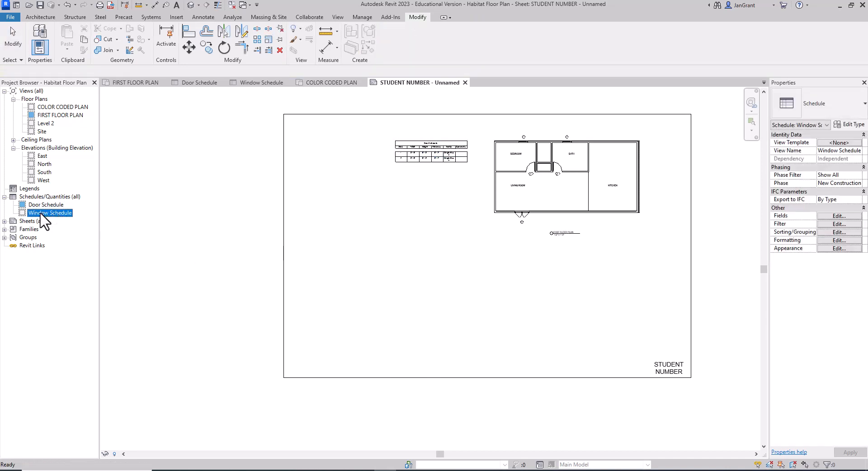
{"action": "left_click_drag", "start_coordinate": [41, 214], "coordinate": [441, 196]}
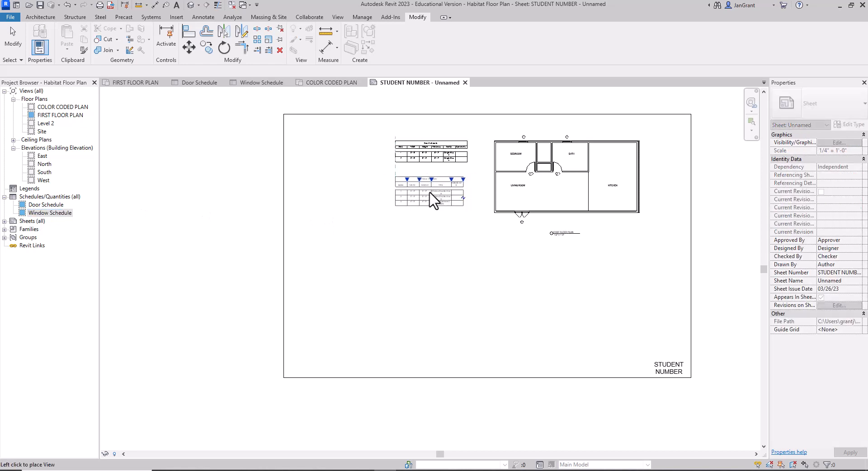
{"action": "left_click", "coordinate": [431, 203]}
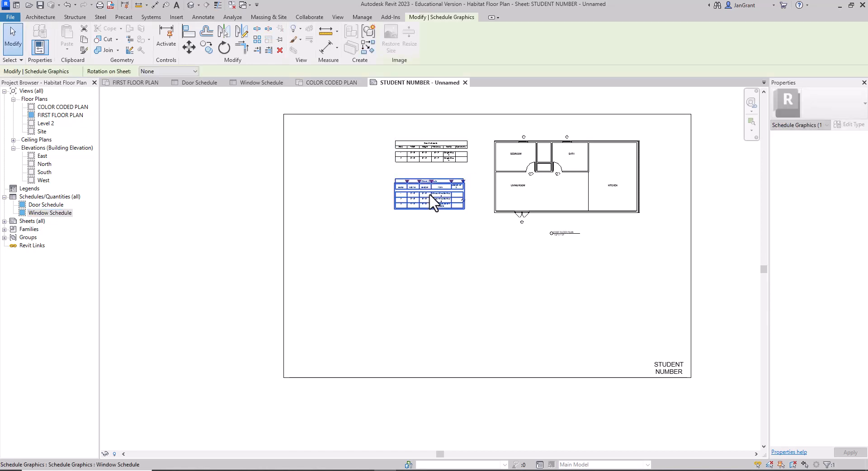
{"action": "left_click", "coordinate": [346, 184]}
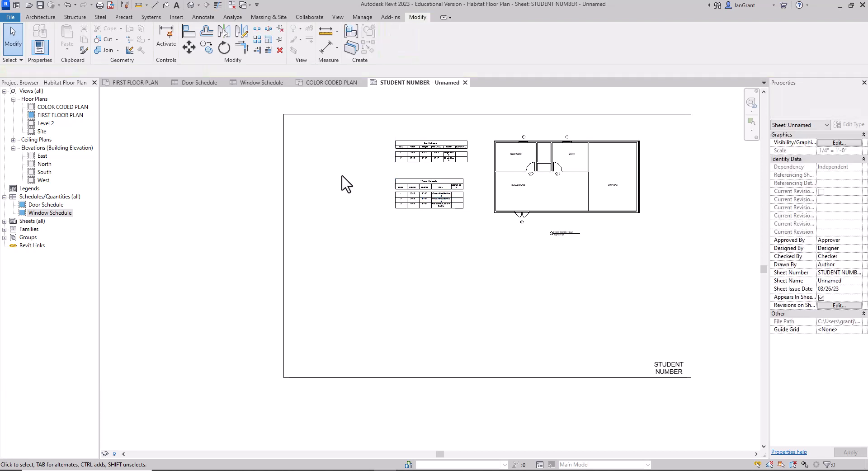
- Place the COLOR CODED PLAN view on the sheet below the first floor plan
{"action": "left_click", "coordinate": [76, 109]}
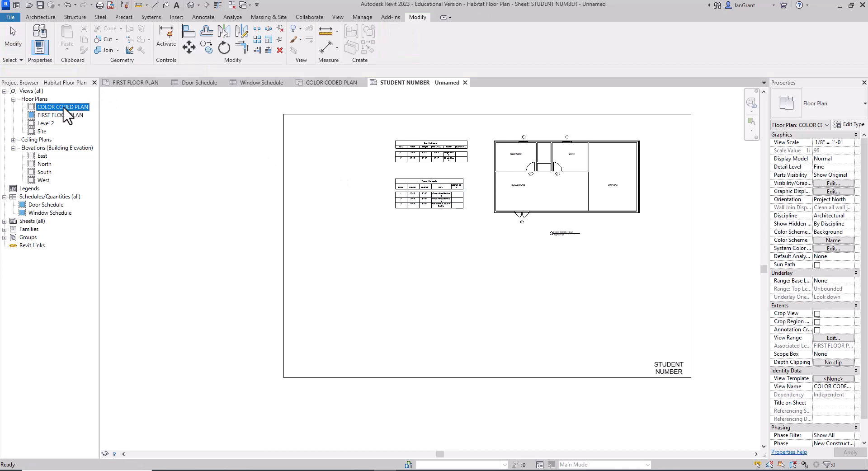
{"action": "left_click_drag", "start_coordinate": [64, 108], "coordinate": [549, 283]}
{"action": "left_click_drag", "start_coordinate": [63, 106], "coordinate": [548, 294]}
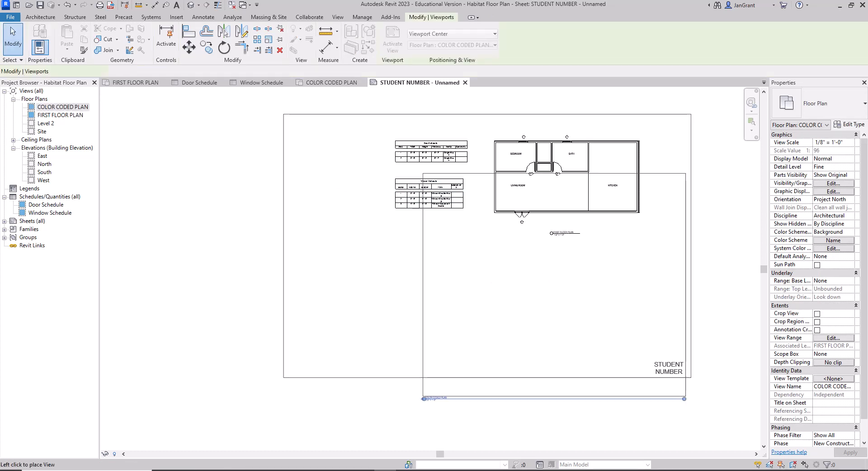
{"action": "left_click", "coordinate": [528, 306]}
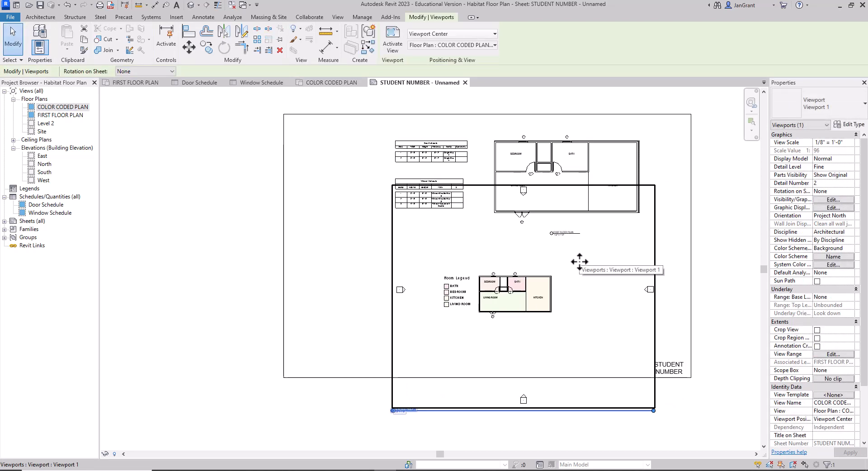
- Activate the color coded plan view on the sheet and hide its elevation markers by category
{"action": "key", "text": "Escape"}
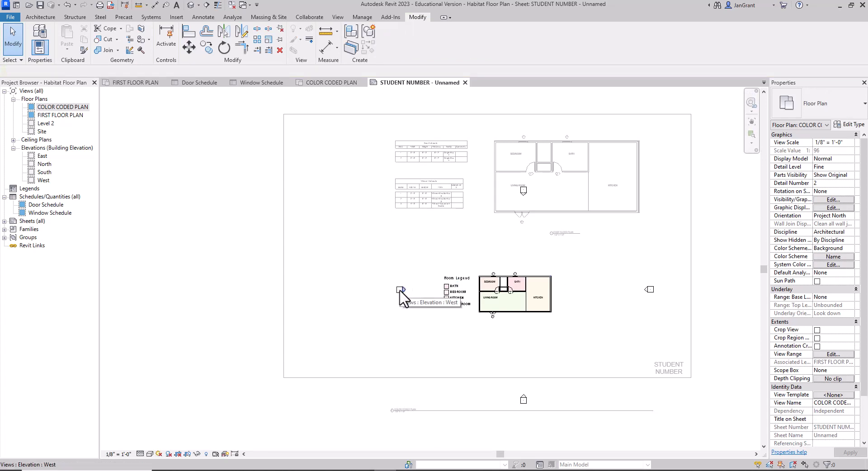
{"action": "left_click", "coordinate": [401, 290]}
{"action": "right_click", "coordinate": [401, 289]}
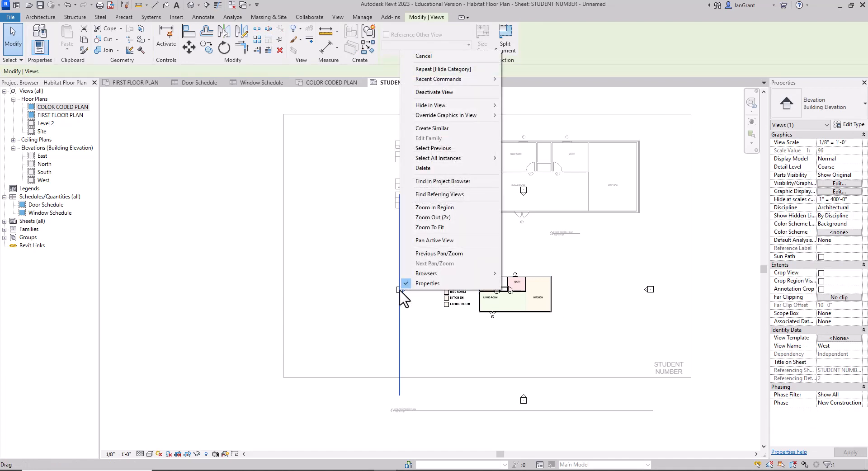
{"action": "mouse_move", "coordinate": [450, 106]}
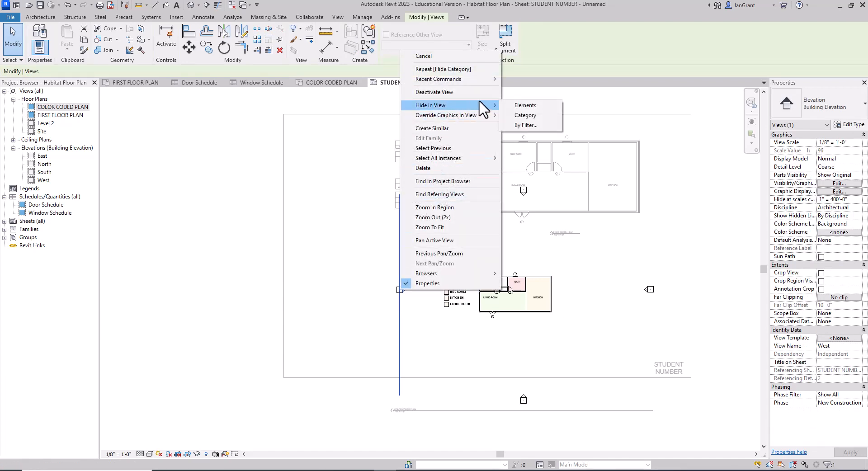
{"action": "left_click", "coordinate": [532, 115]}
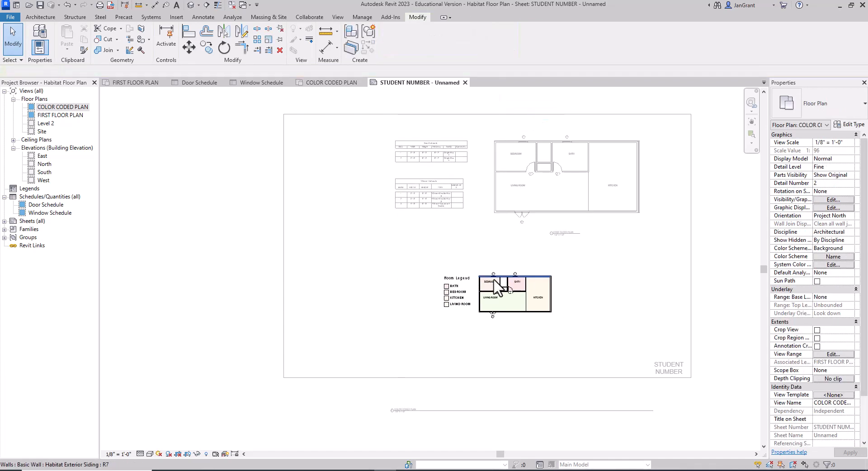
- Set the color coded plan's view scale to 1/4" = 1'-0" and deactivate the view
{"action": "left_click", "coordinate": [112, 454]}
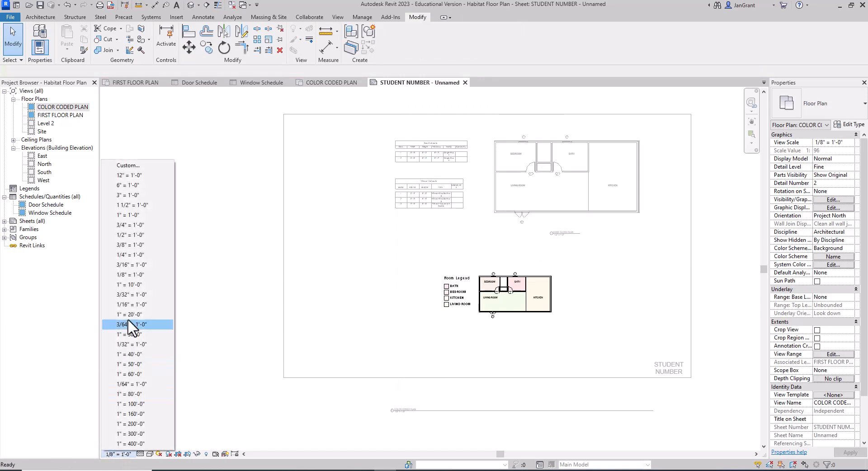
{"action": "left_click", "coordinate": [131, 255]}
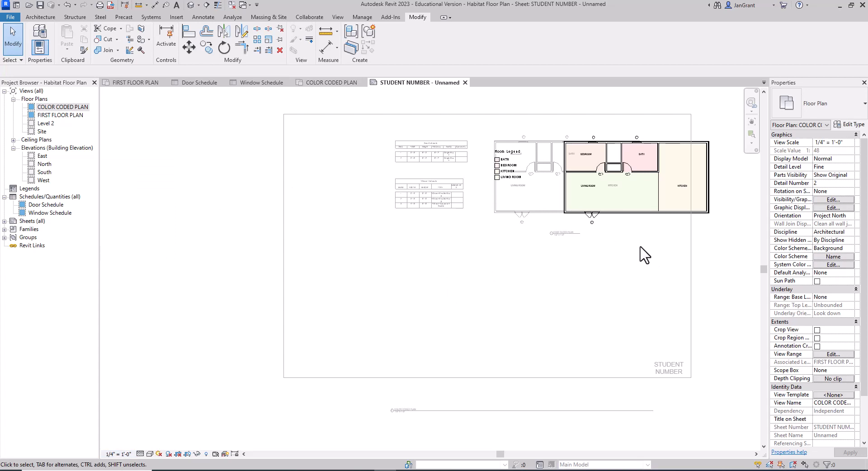
{"action": "double_click", "coordinate": [344, 311]}
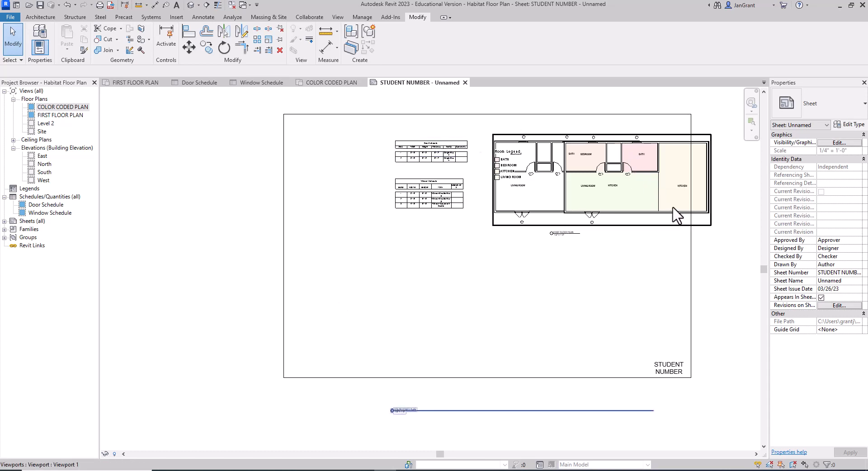
- Move the color coded plan viewport directly below the first floor plan inside the border, nudging it into near vertical alignment
{"action": "left_click", "coordinate": [708, 212]}
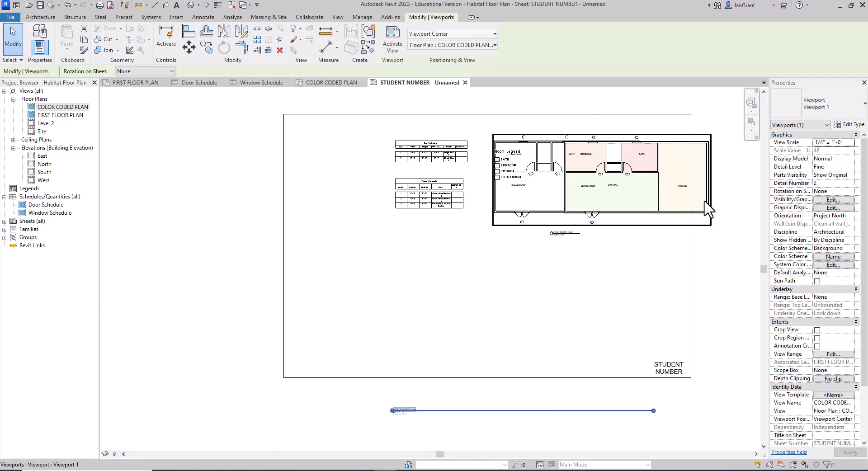
{"action": "left_click_drag", "start_coordinate": [596, 274], "coordinate": [606, 296]}
{"action": "left_click_drag", "start_coordinate": [584, 268], "coordinate": [602, 266]}
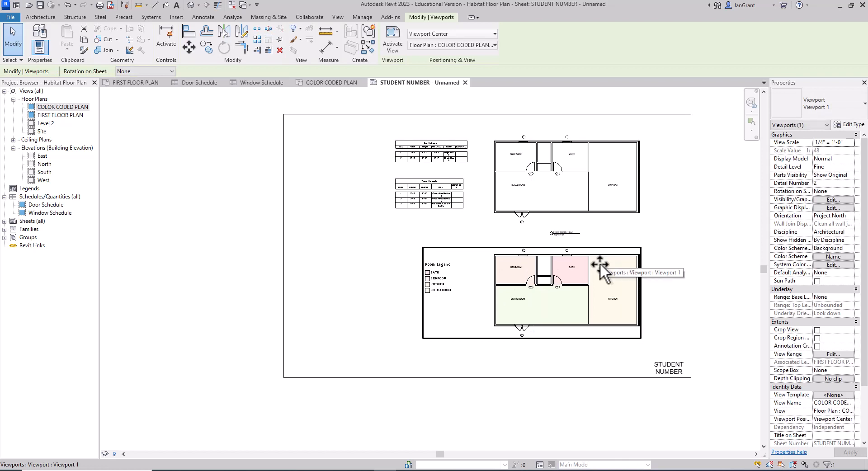
{"action": "key", "text": "Left"}
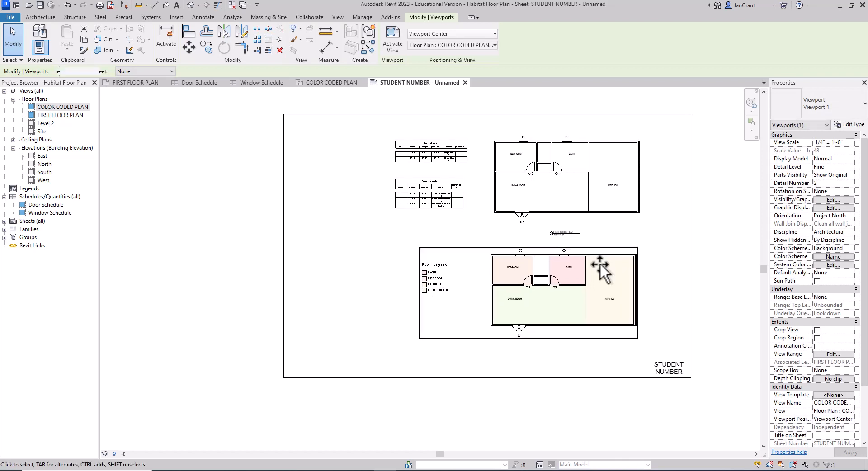
{"action": "key", "text": "Right"}
{"action": "key", "text": "Down"}
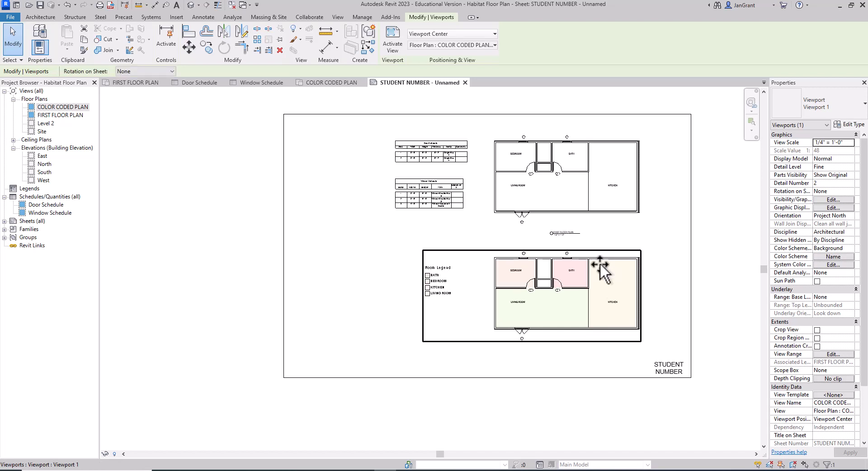
{"action": "key", "text": "Right"}
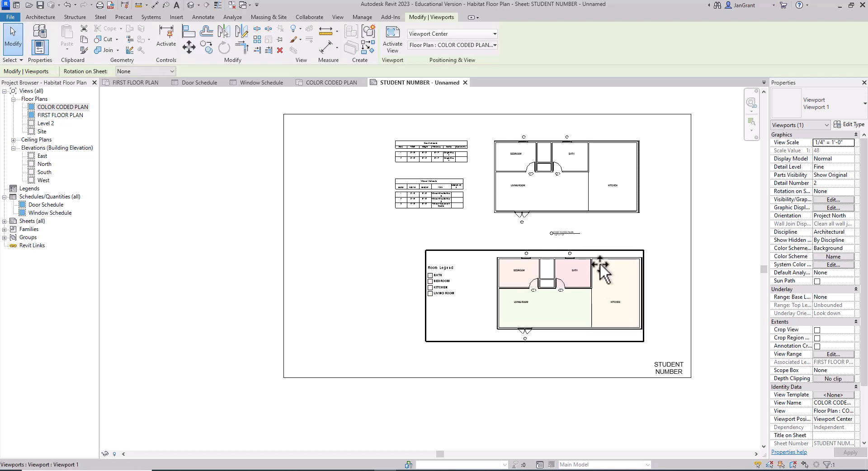
{"action": "left_click", "coordinate": [703, 288]}
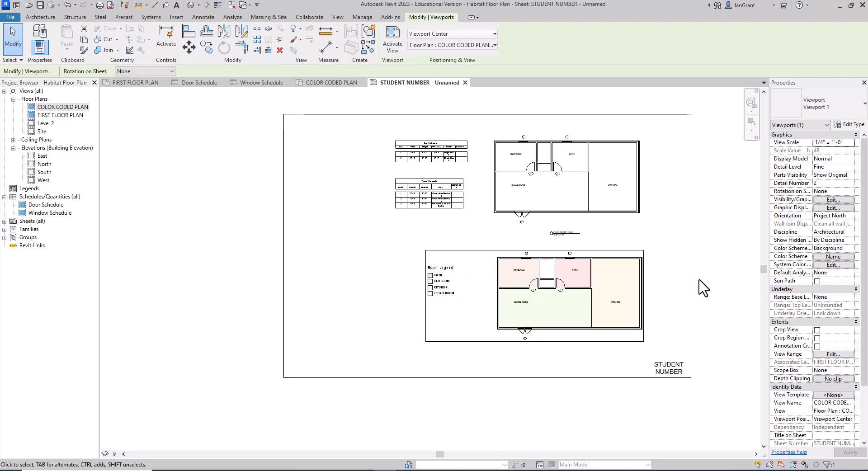
- Shorten the color coded plan viewport's title line to roughly the length of its title text
{"action": "left_click", "coordinate": [764, 446]}
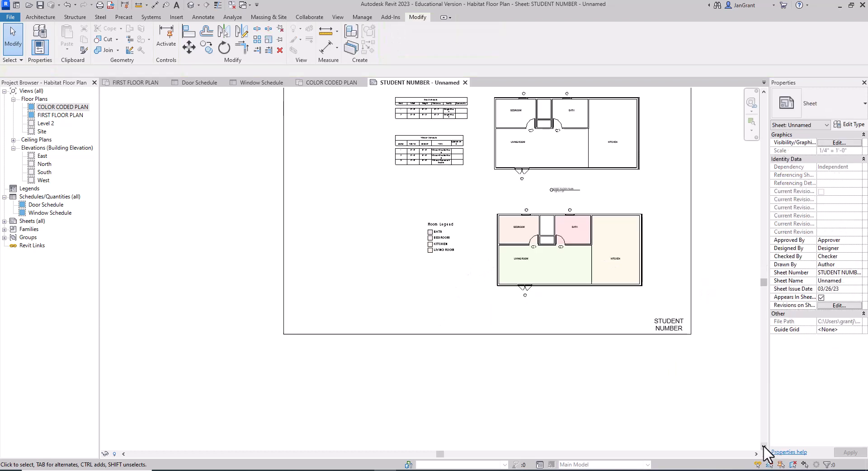
{"action": "left_click", "coordinate": [764, 446]}
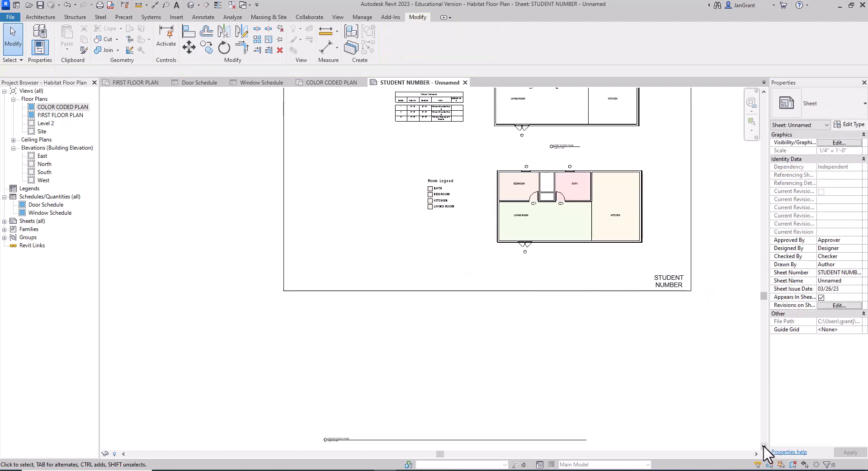
{"action": "left_click", "coordinate": [592, 221]}
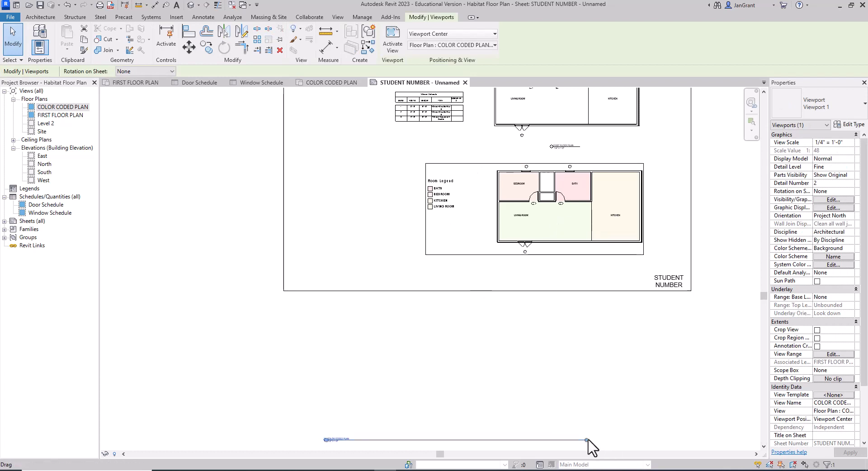
{"action": "left_click_drag", "start_coordinate": [586, 439], "coordinate": [362, 440]}
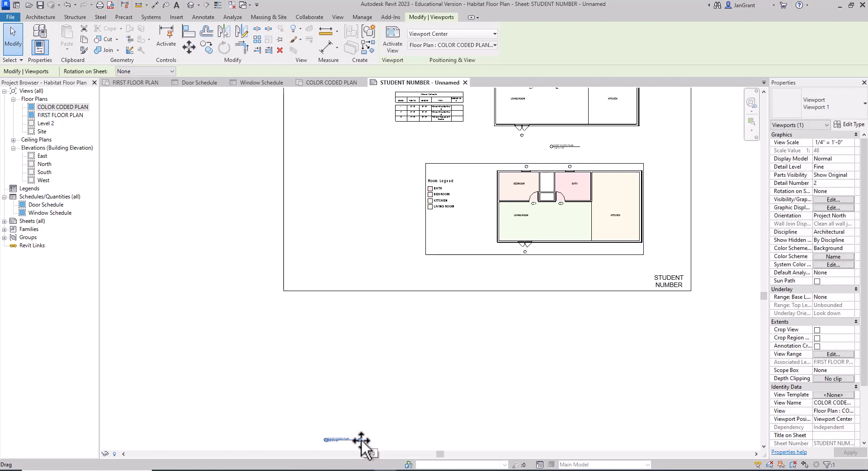
{"action": "left_click", "coordinate": [420, 368]}
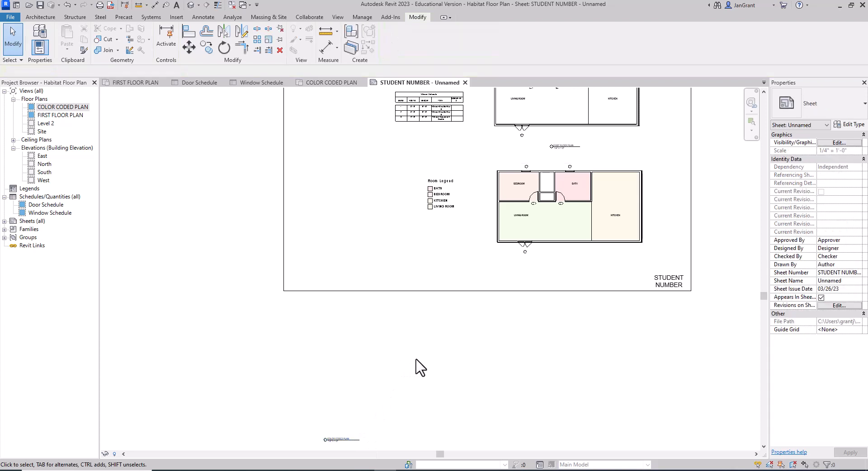
- Move the color coded plan's view title onto the sheet just below the plan, in line with the first floor plan's title
{"action": "left_click", "coordinate": [336, 440]}
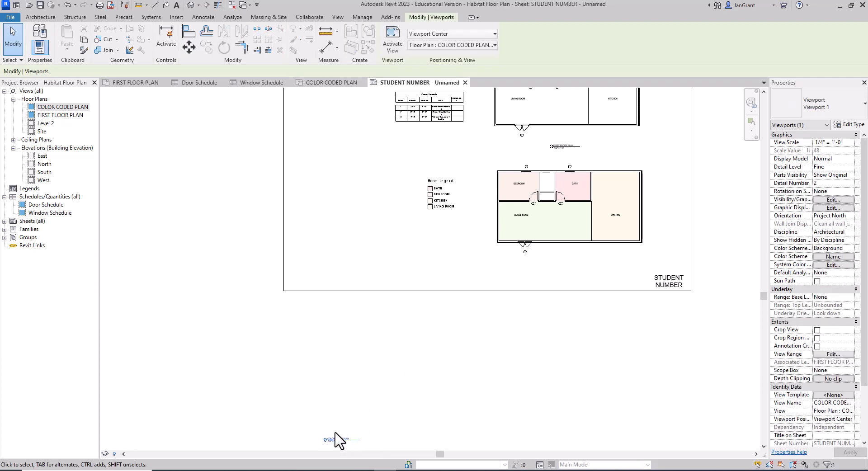
{"action": "left_click_drag", "start_coordinate": [335, 439], "coordinate": [561, 271]}
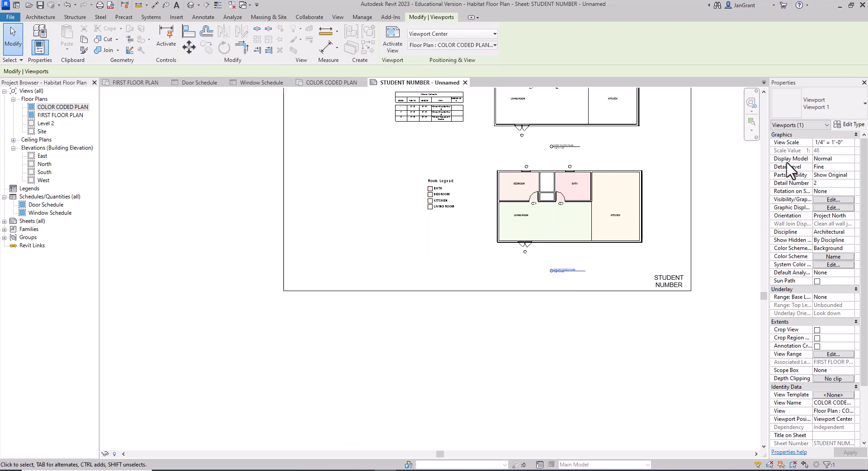
{"action": "left_click", "coordinate": [764, 91]}
{"action": "left_click", "coordinate": [764, 92]}
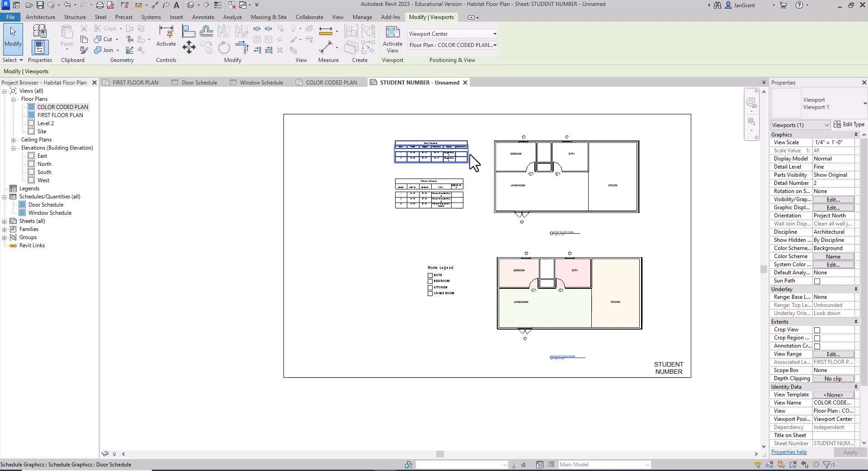
{"action": "left_click", "coordinate": [646, 271]}
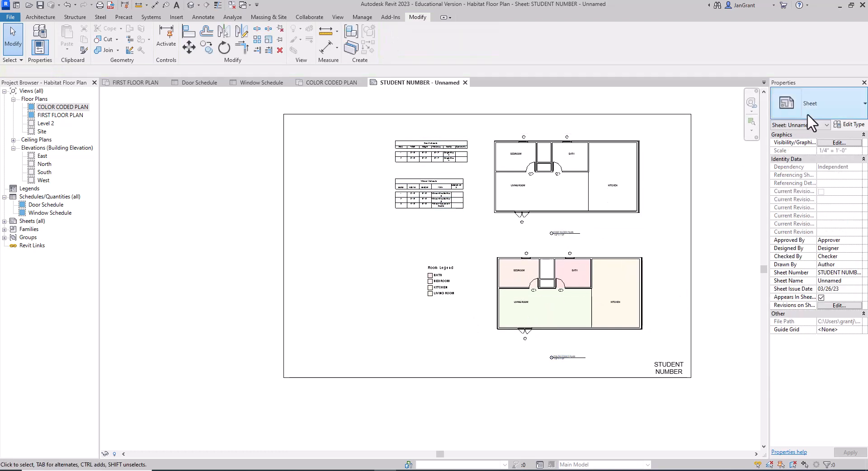
- Examine the color coded plan and room legend up close, and check the overall arrangement of plans and schedules on the sheet
{"action": "left_click", "coordinate": [752, 129]}
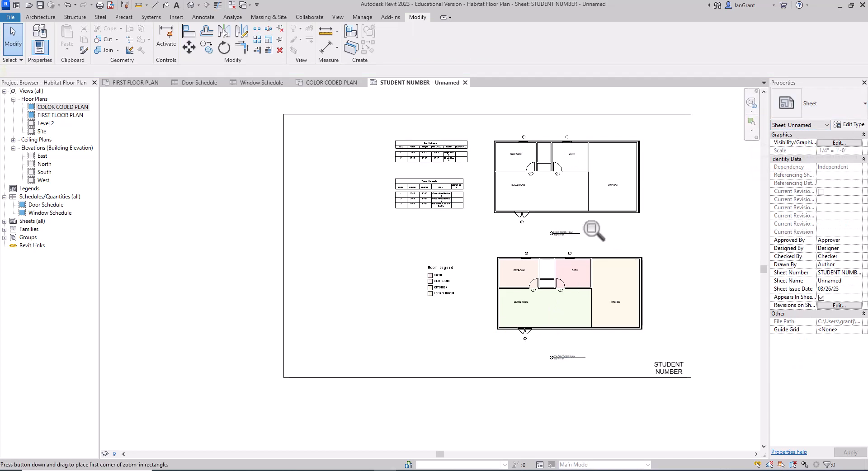
{"action": "left_click_drag", "start_coordinate": [617, 195], "coordinate": [500, 379]}
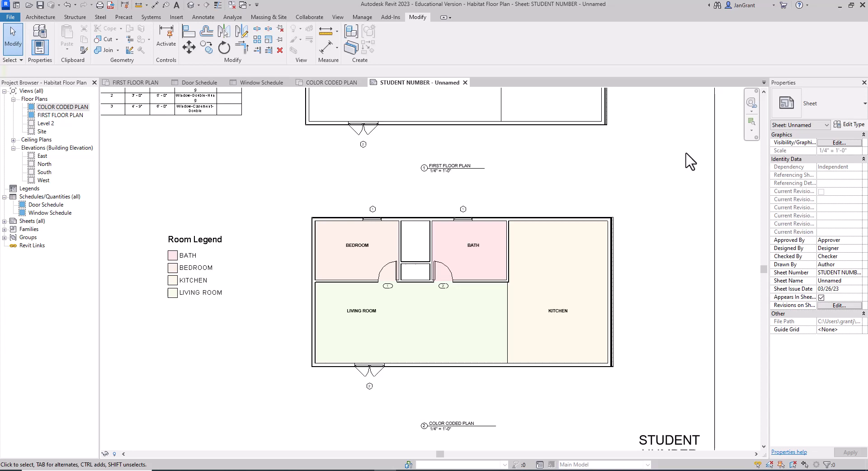
{"action": "left_click", "coordinate": [751, 103]}
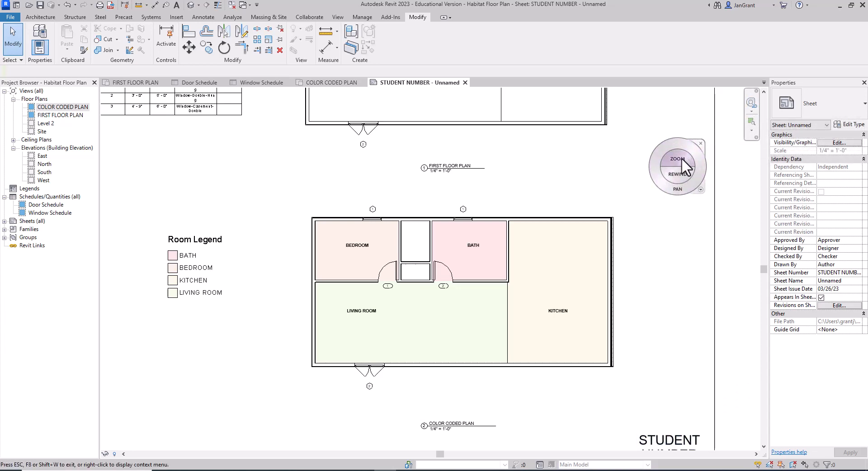
{"action": "left_click_drag", "start_coordinate": [682, 158], "coordinate": [682, 169]}
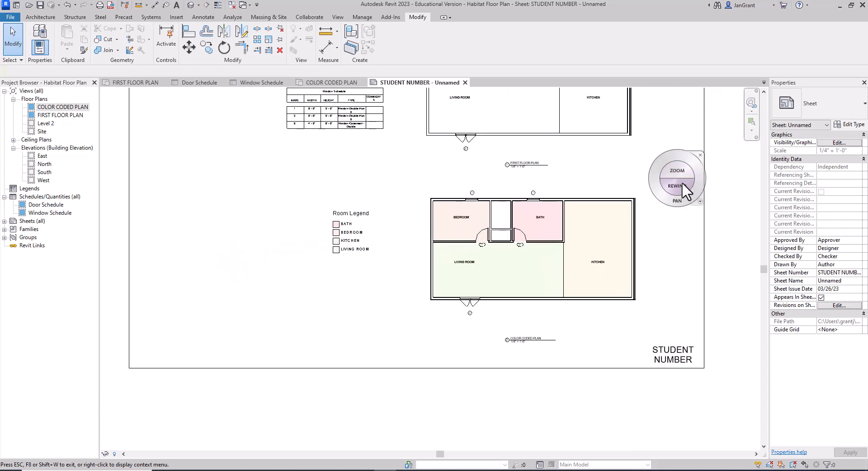
{"action": "left_click_drag", "start_coordinate": [620, 203], "coordinate": [661, 282]}
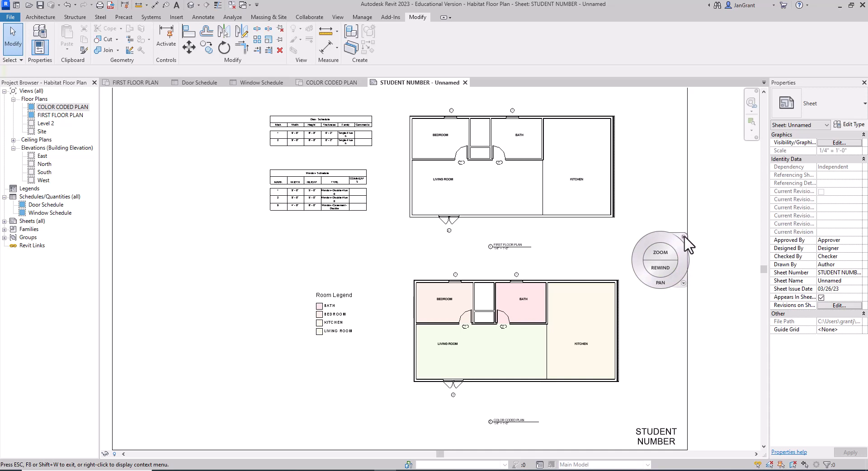
{"action": "left_click", "coordinate": [683, 236]}
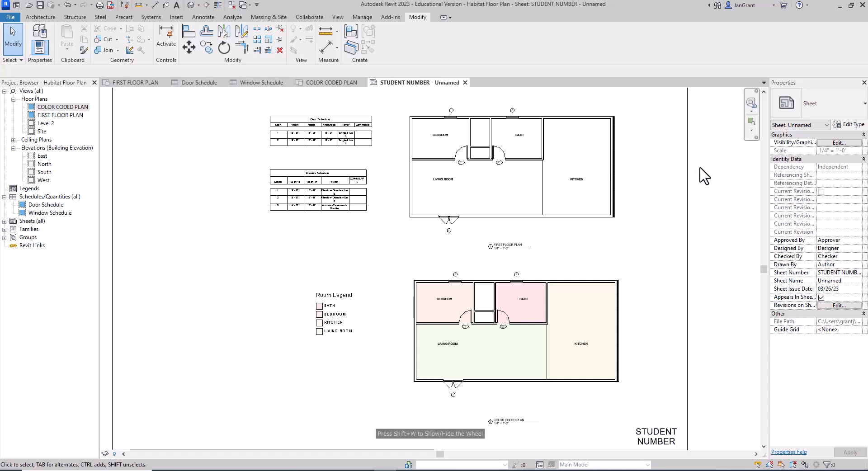